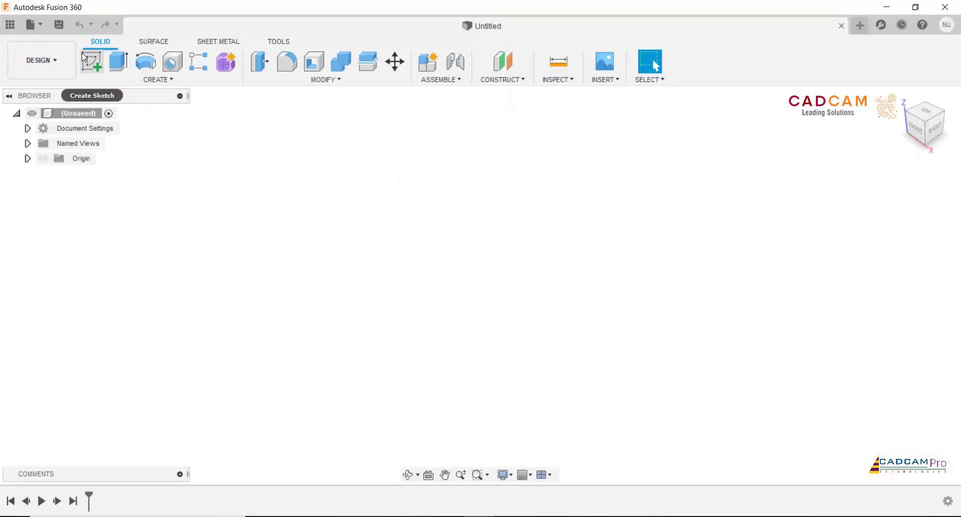
- Create a construction plane offset 35 mm from the vertical origin plane
{"action": "left_click", "coordinate": [91, 61]}
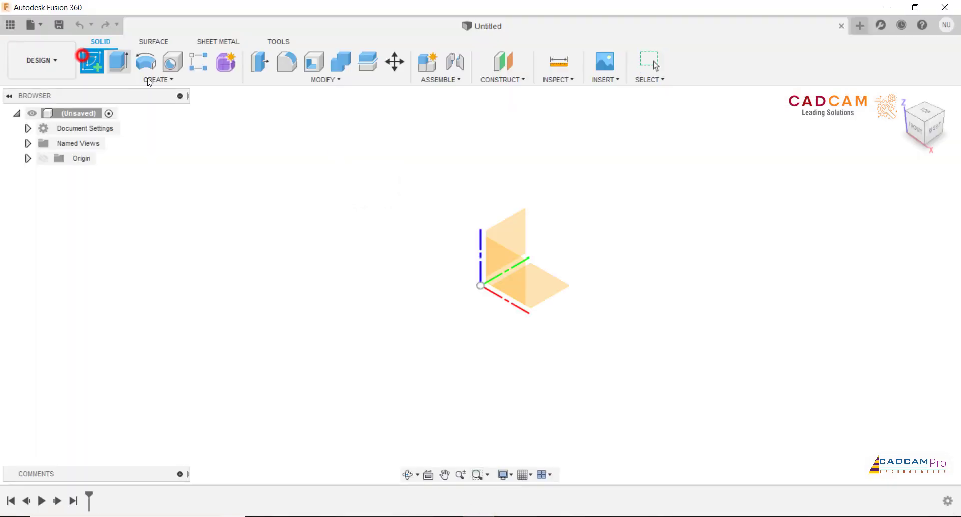
{"action": "middle_click_drag", "start_coordinate": [541, 275], "coordinate": [521, 139], "text": "shift"}
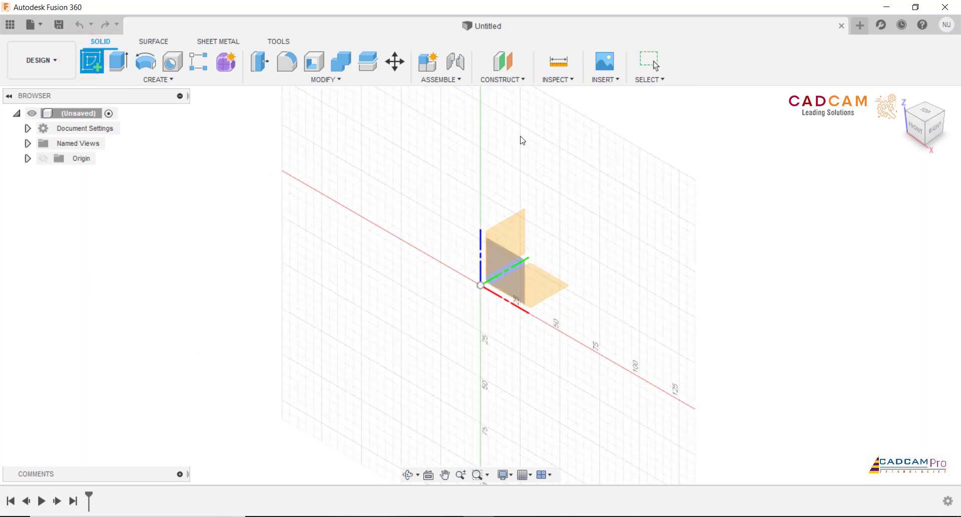
{"action": "left_click", "coordinate": [520, 79]}
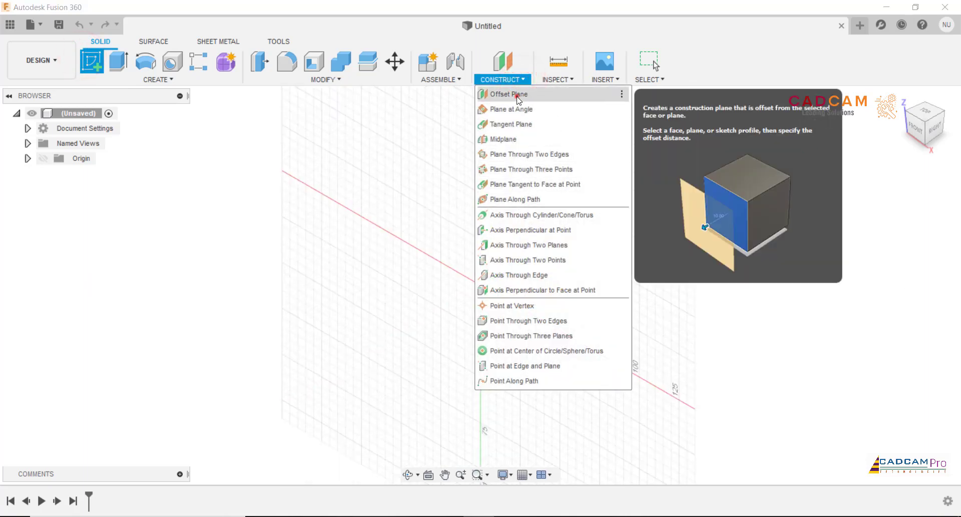
{"action": "left_click", "coordinate": [516, 94]}
{"action": "left_click", "coordinate": [517, 221]}
{"action": "left_click_drag", "start_coordinate": [514, 243], "coordinate": [596, 287]}
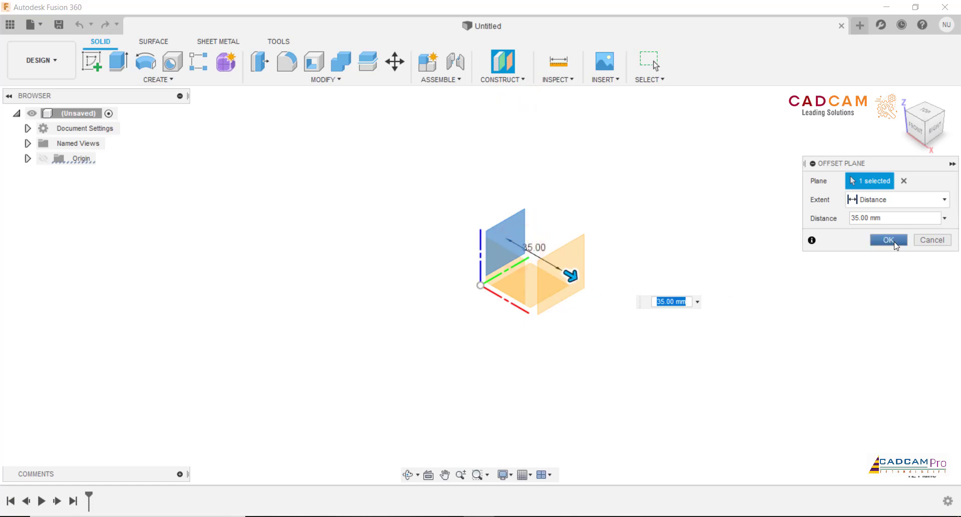
{"action": "left_click", "coordinate": [889, 240]}
{"action": "left_click", "coordinate": [736, 236]}
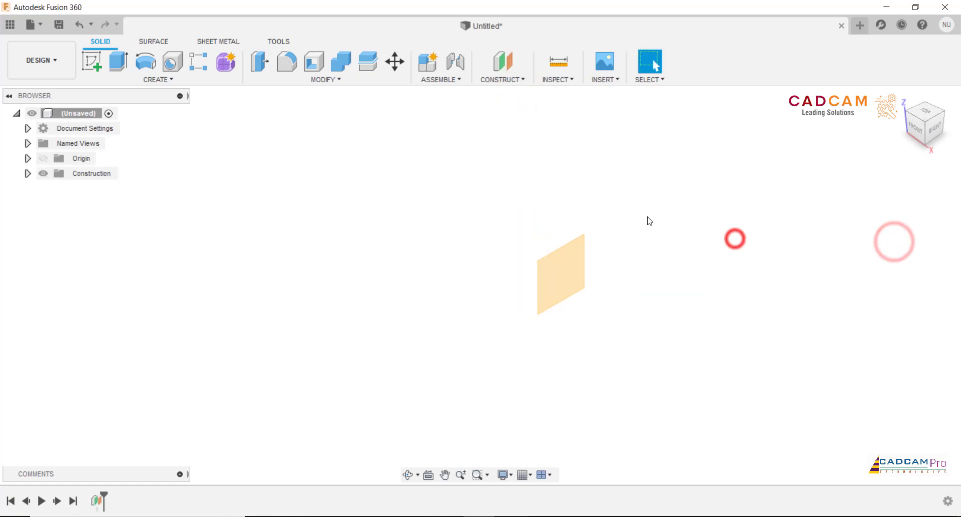
{"action": "left_click", "coordinate": [99, 70]}
- On the offset plane, draw an upper and a lower pair of concentric circles
{"action": "left_click", "coordinate": [576, 263]}
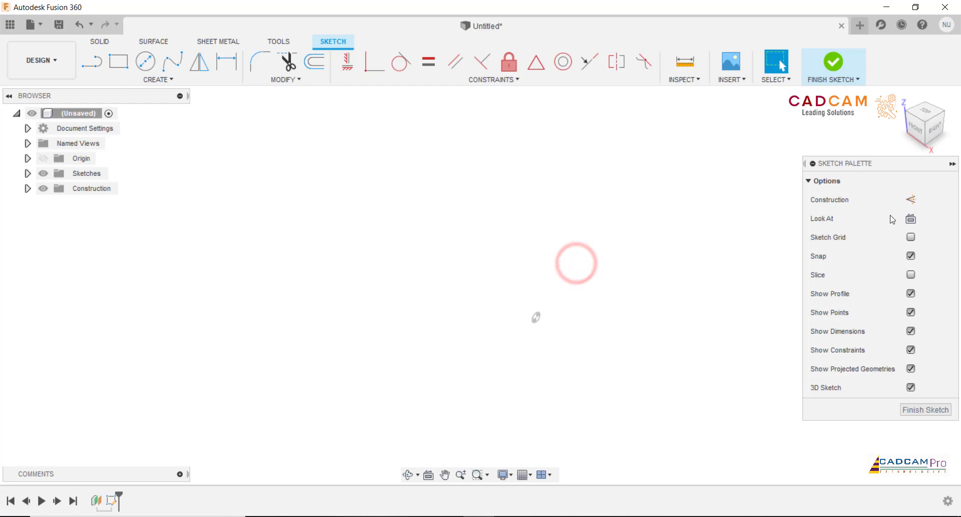
{"action": "left_click", "coordinate": [910, 220]}
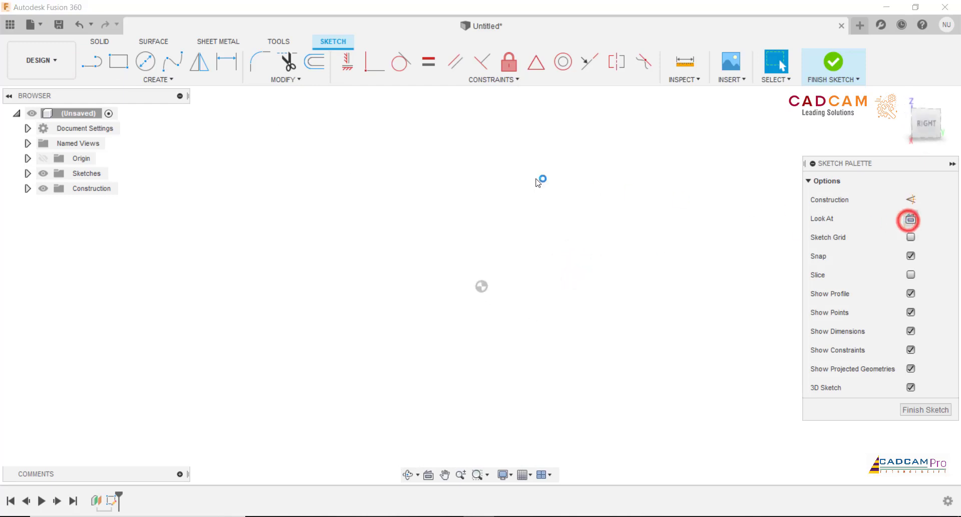
{"action": "left_click", "coordinate": [145, 61]}
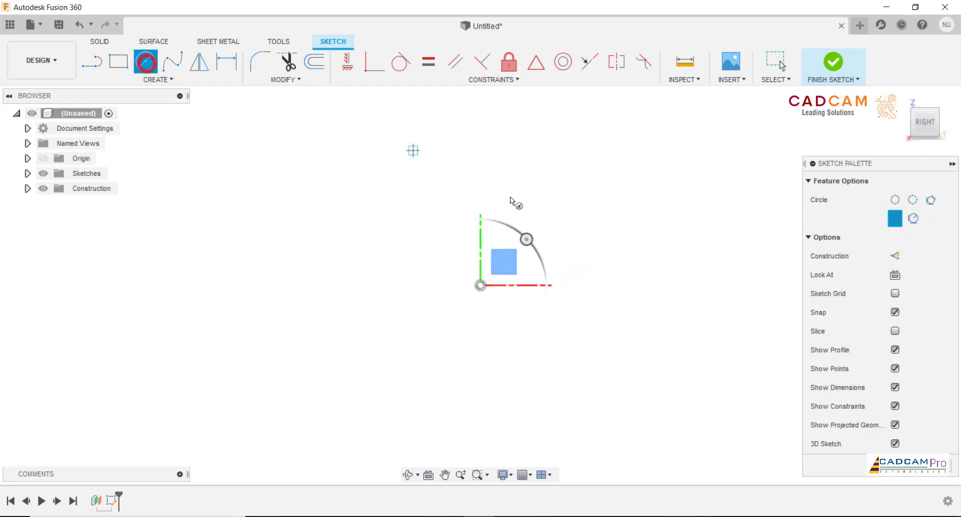
{"action": "left_click", "coordinate": [504, 318]}
{"action": "left_click", "coordinate": [480, 286]}
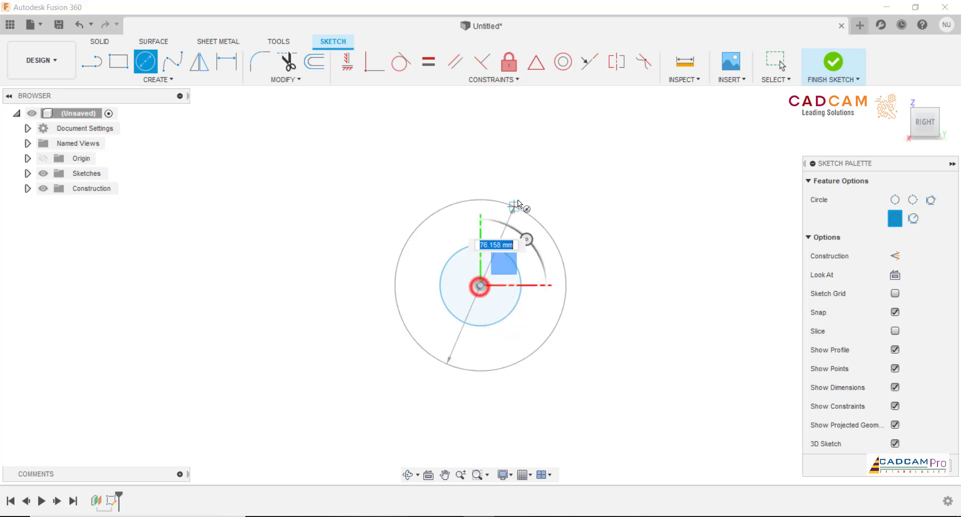
{"action": "left_click", "coordinate": [518, 199]}
{"action": "scroll", "coordinate": [612, 193], "scroll_direction": "down", "scroll_amount": 5}
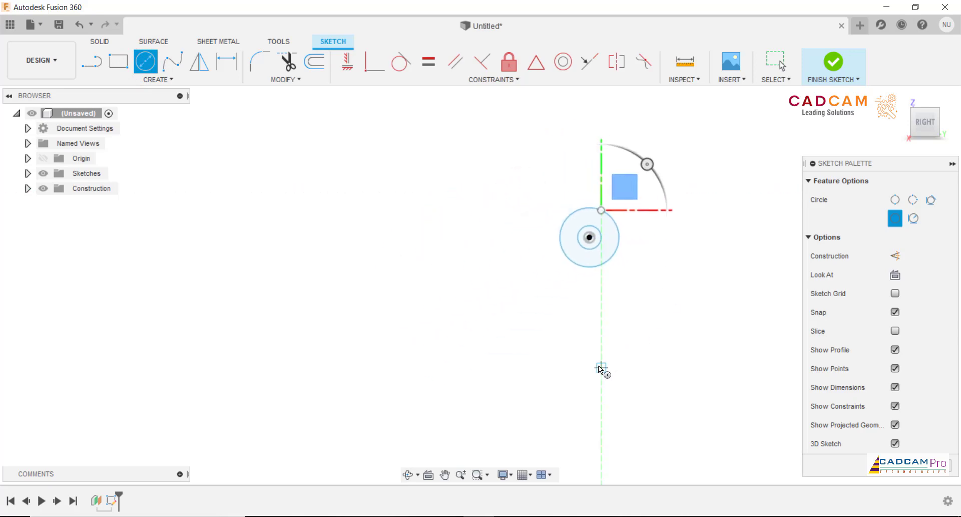
{"action": "left_click", "coordinate": [589, 368]}
{"action": "left_click", "coordinate": [599, 387]}
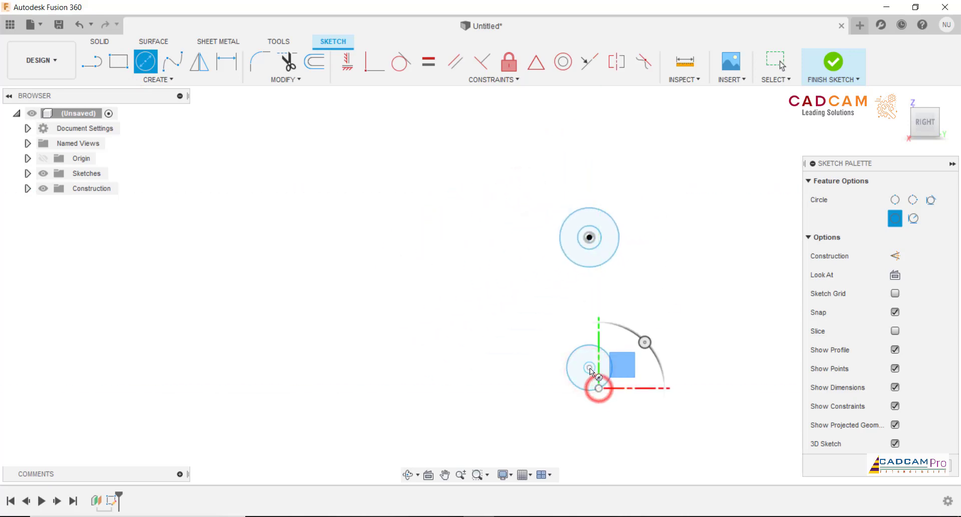
{"action": "left_click", "coordinate": [590, 367]}
{"action": "left_click", "coordinate": [609, 409]}
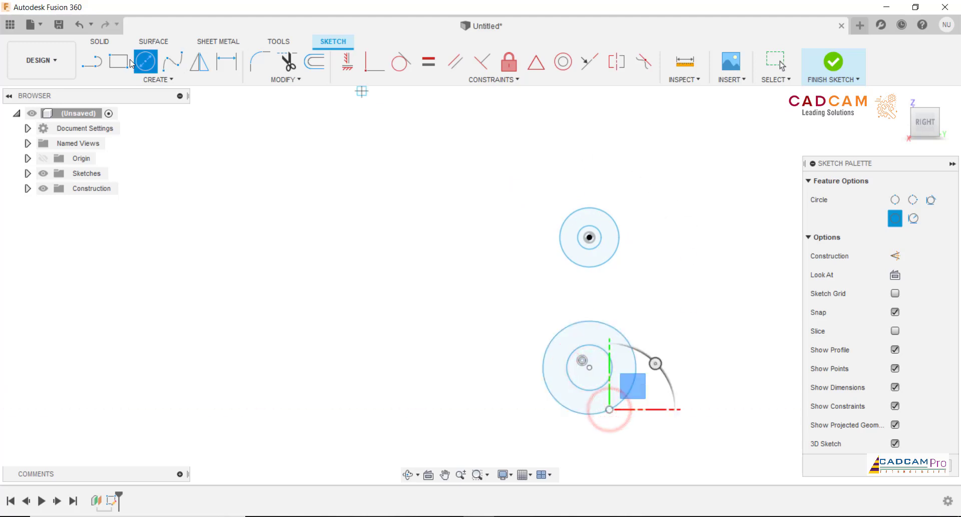
- Dimension the upper circles to Ø22 and Ø48
{"action": "left_click", "coordinate": [226, 61]}
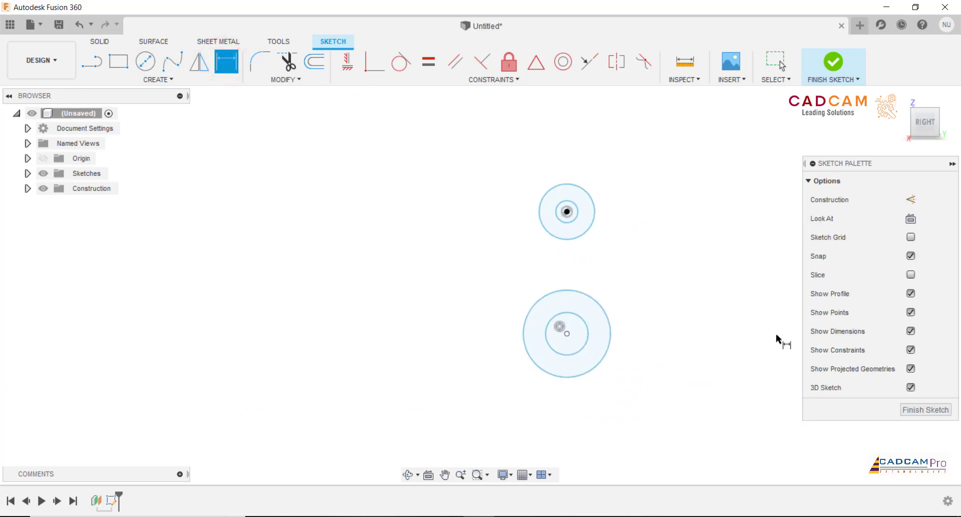
{"action": "scroll", "coordinate": [776, 338], "scroll_direction": "up", "scroll_amount": 1}
{"action": "left_click", "coordinate": [533, 179]}
{"action": "left_click", "coordinate": [572, 123]}
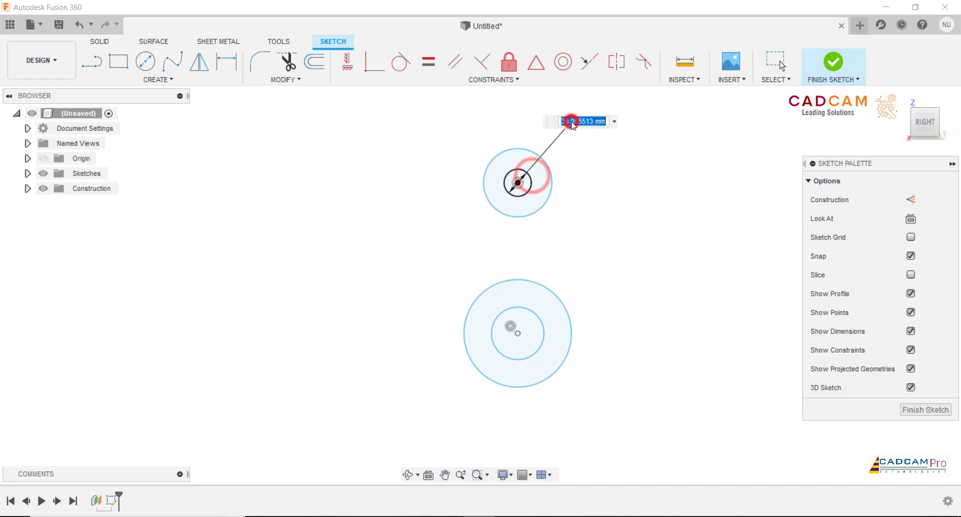
{"action": "type", "text": "2"}
{"action": "key", "text": "Return"}
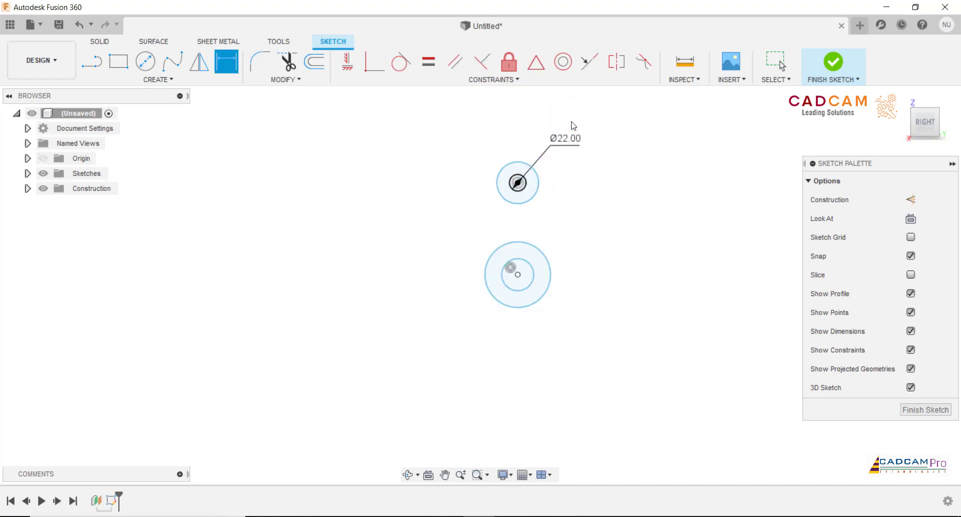
{"action": "left_click", "coordinate": [529, 186]}
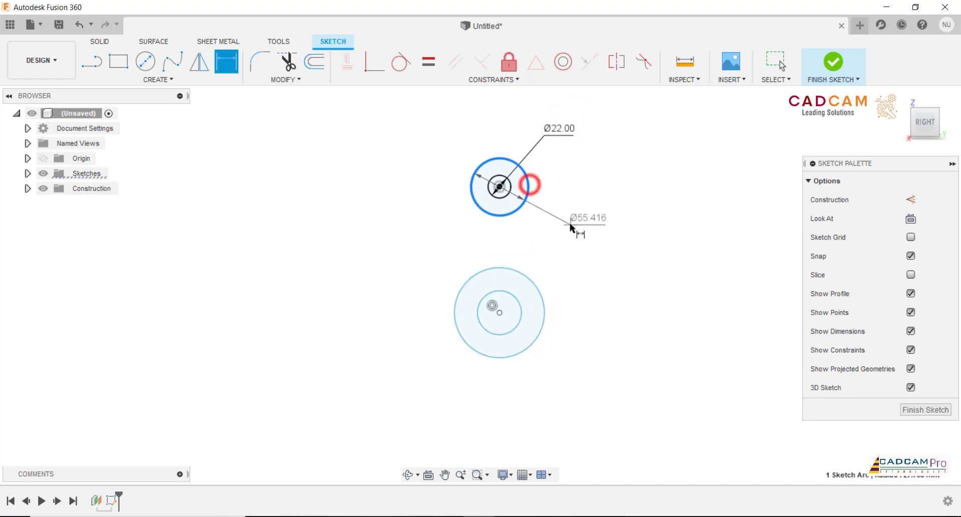
{"action": "left_click", "coordinate": [570, 224]}
{"action": "type", "text": "8"}
{"action": "key", "text": "Return"}
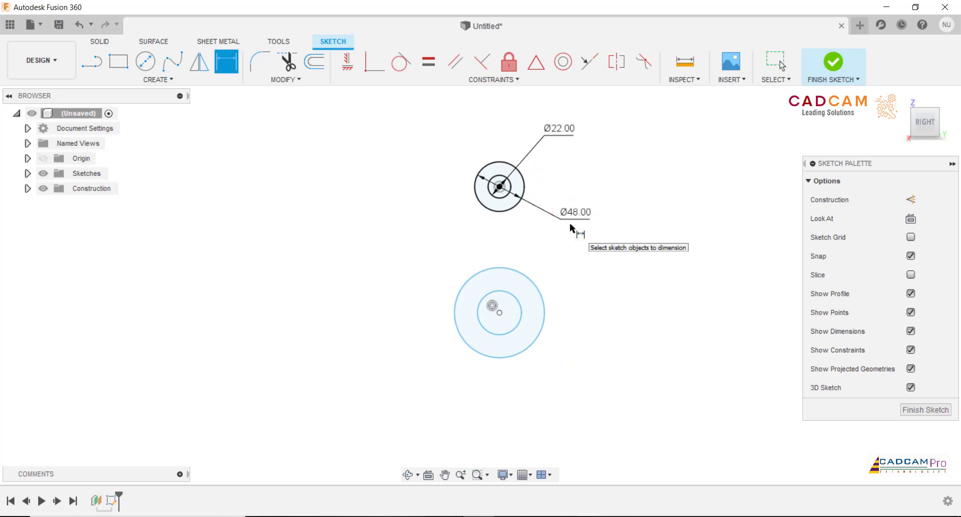
- Dimension the lower circles to Ø16 and Ø32
{"action": "left_click", "coordinate": [522, 316]}
{"action": "left_click", "coordinate": [555, 394]}
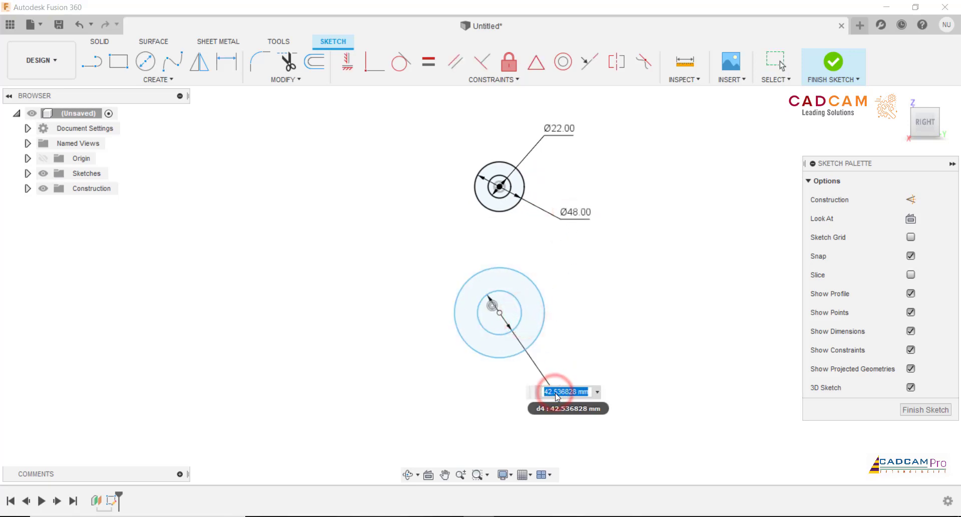
{"action": "type", "text": "6"}
{"action": "key", "text": "Return"}
{"action": "left_click", "coordinate": [486, 362]}
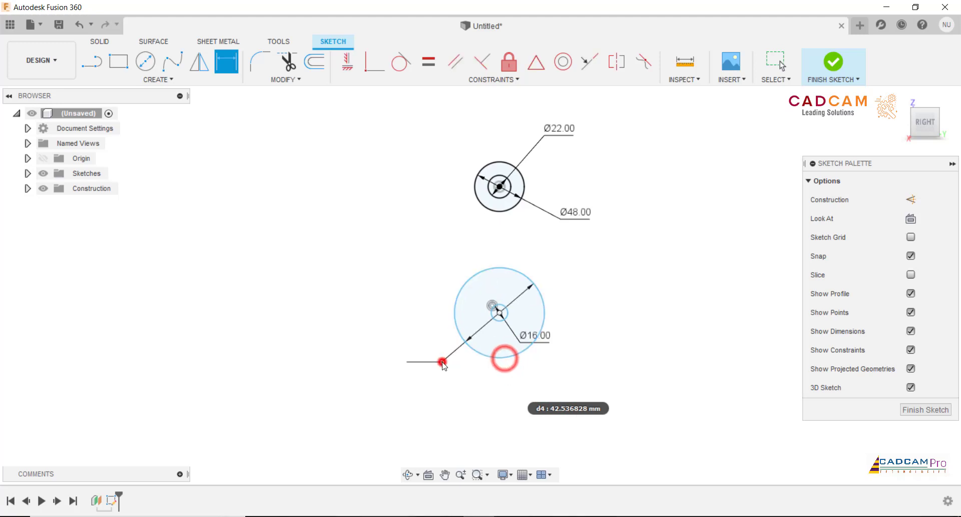
{"action": "left_click", "coordinate": [440, 362]}
{"action": "type", "text": "32"}
{"action": "key", "text": "Return"}
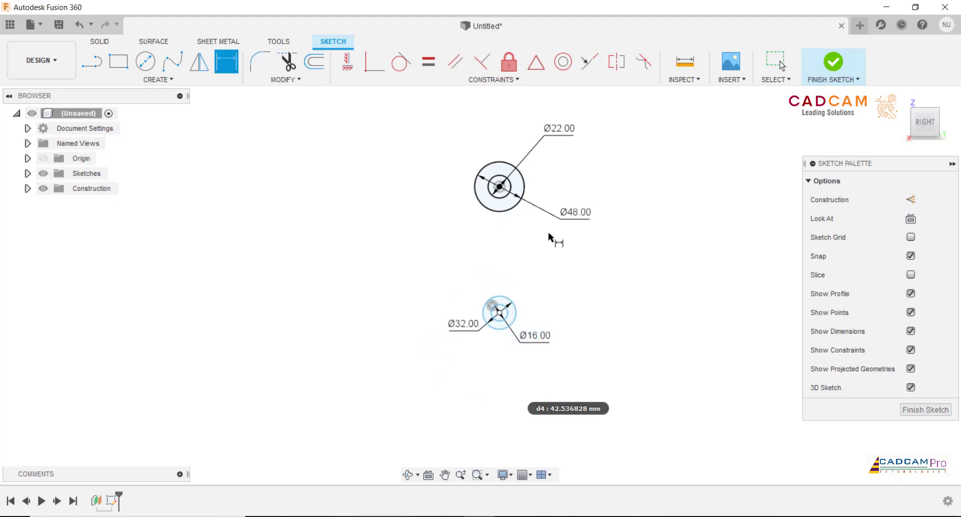
- Set the distance between the upper and lower circle centres to 140 mm
{"action": "scroll", "coordinate": [548, 233], "scroll_direction": "up", "scroll_amount": 2}
{"action": "left_click", "coordinate": [510, 196]}
{"action": "left_click", "coordinate": [510, 333]}
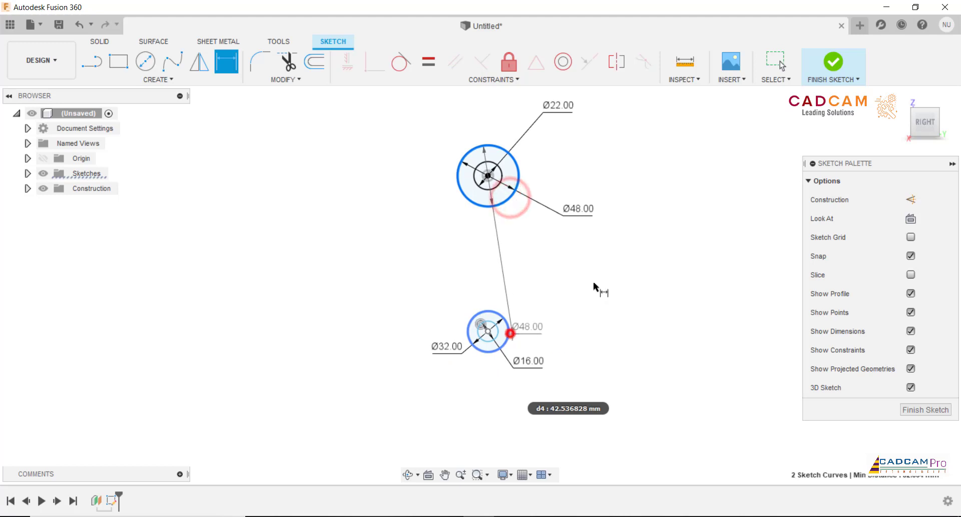
{"action": "left_click", "coordinate": [633, 260]}
{"action": "type", "text": "140"}
{"action": "key", "text": "Return"}
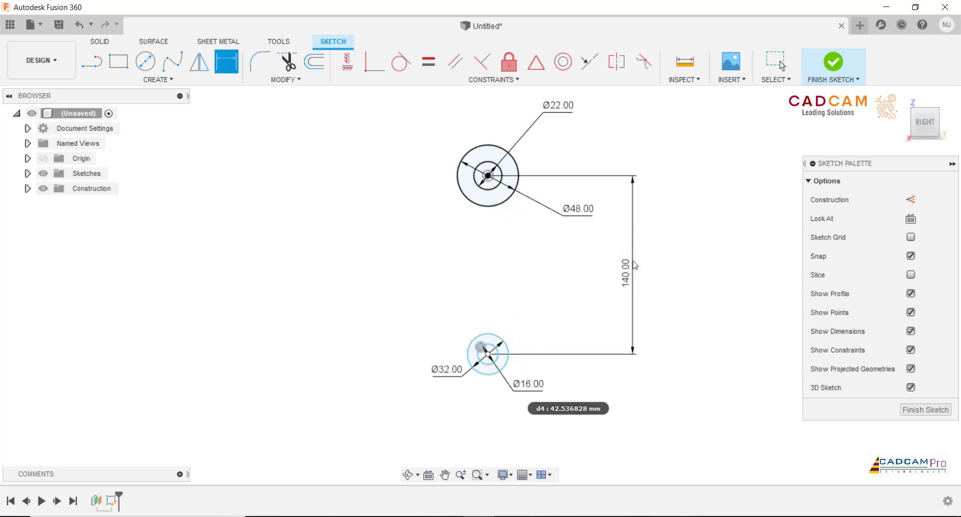
{"action": "key", "text": "Escape"}
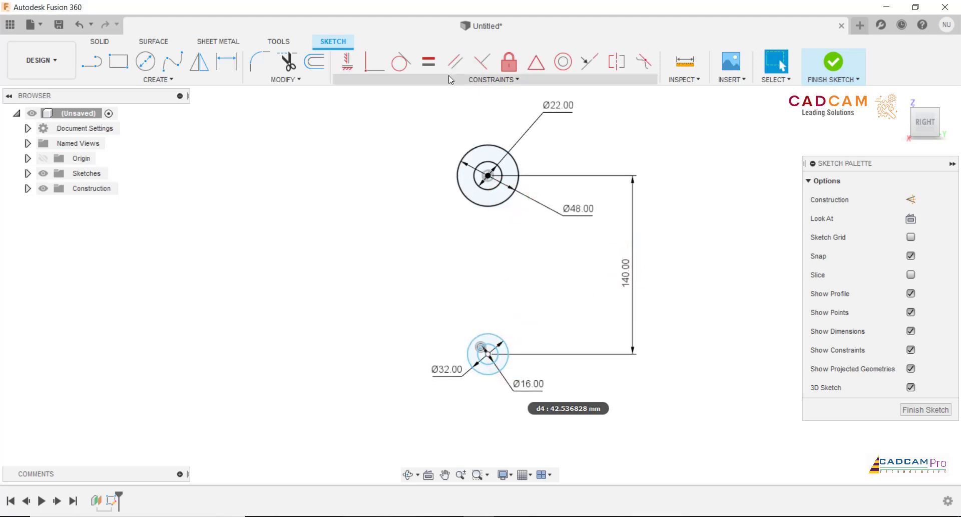
- Constrain the lower circle centre vertically in line with the upper centre
{"action": "left_click", "coordinate": [353, 70]}
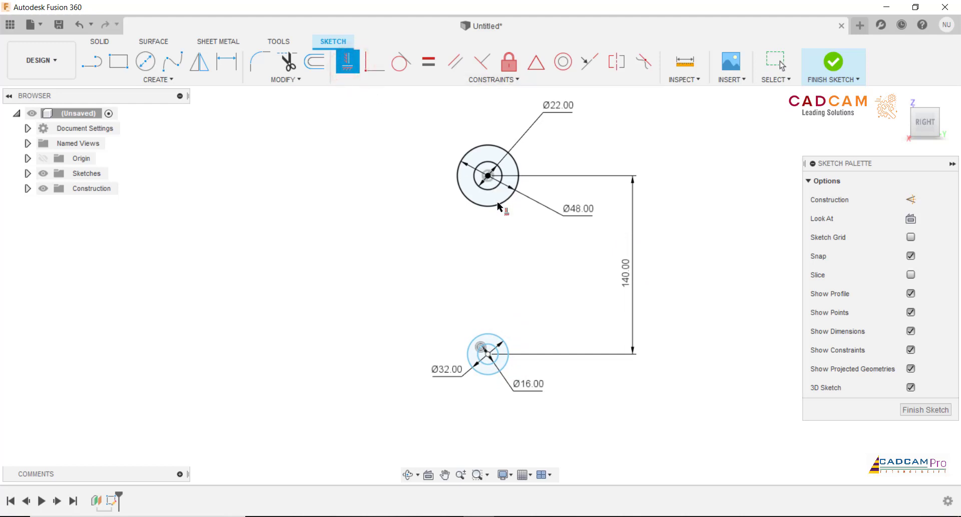
{"action": "left_click", "coordinate": [488, 177]}
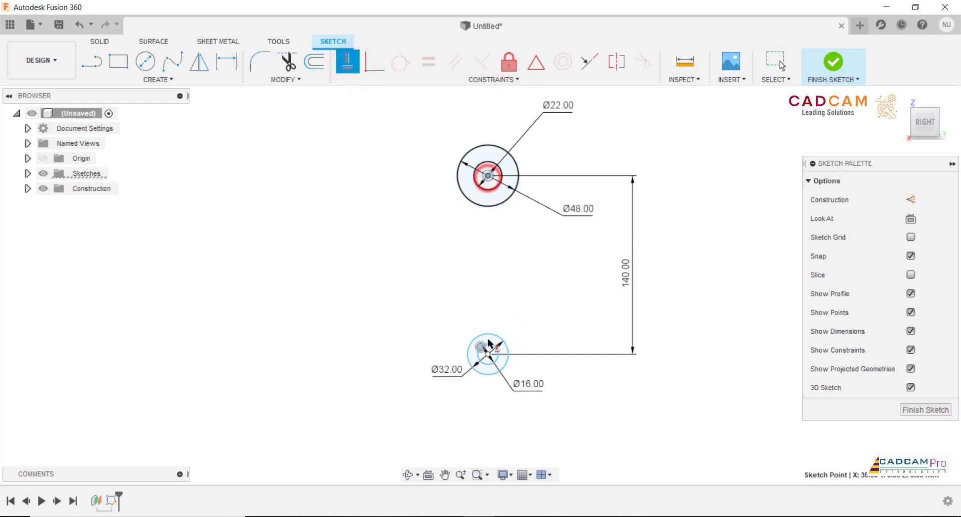
{"action": "left_click", "coordinate": [489, 355]}
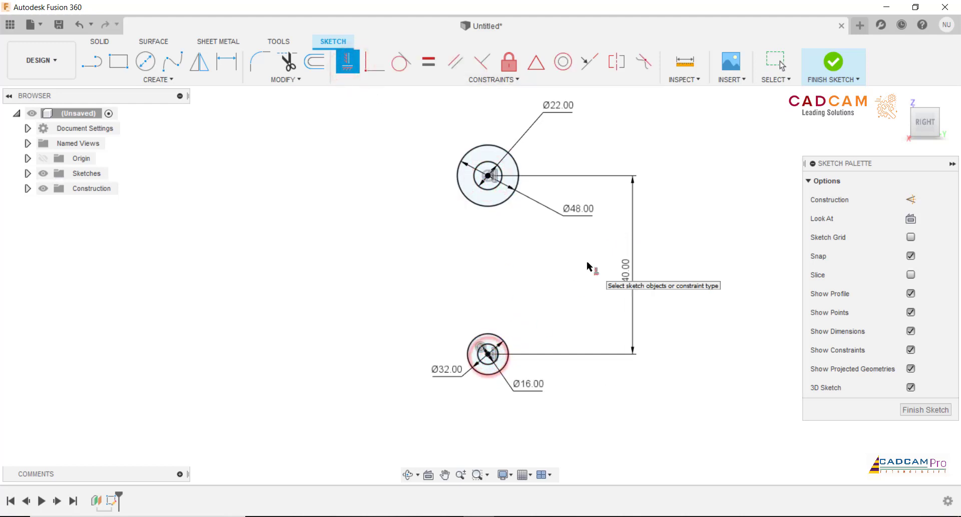
{"action": "key", "text": "Escape"}
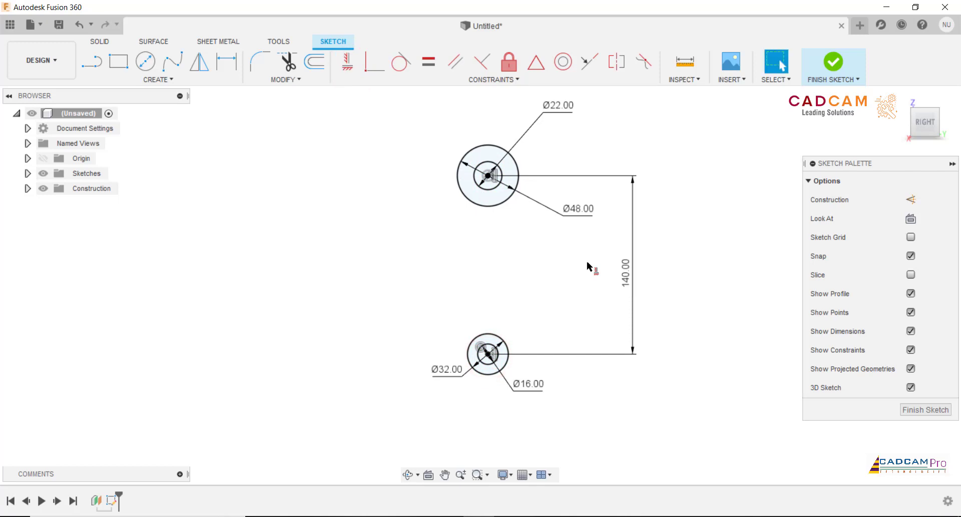
- Draw two side lines joining the bosses, tangent to the upper Ø48 circle
{"action": "left_click", "coordinate": [95, 63]}
{"action": "left_click", "coordinate": [457, 175]}
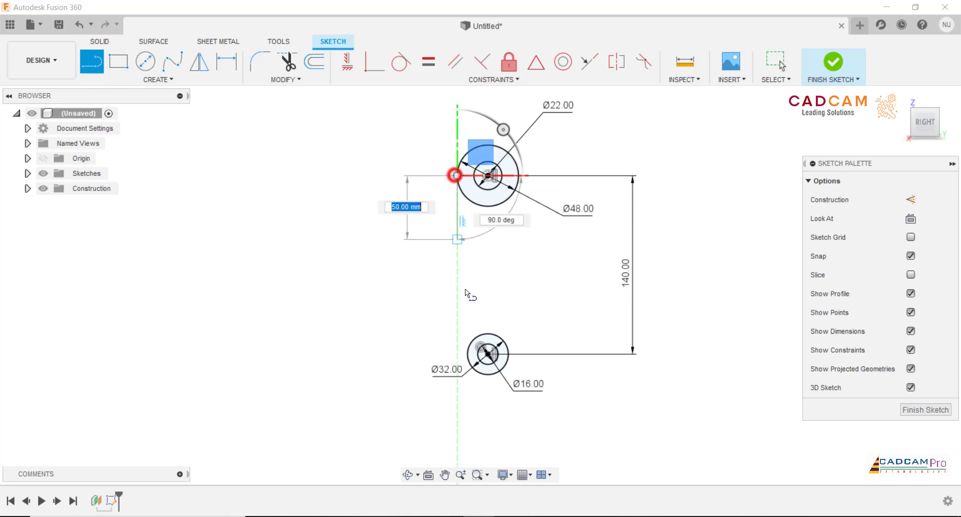
{"action": "left_click", "coordinate": [467, 352]}
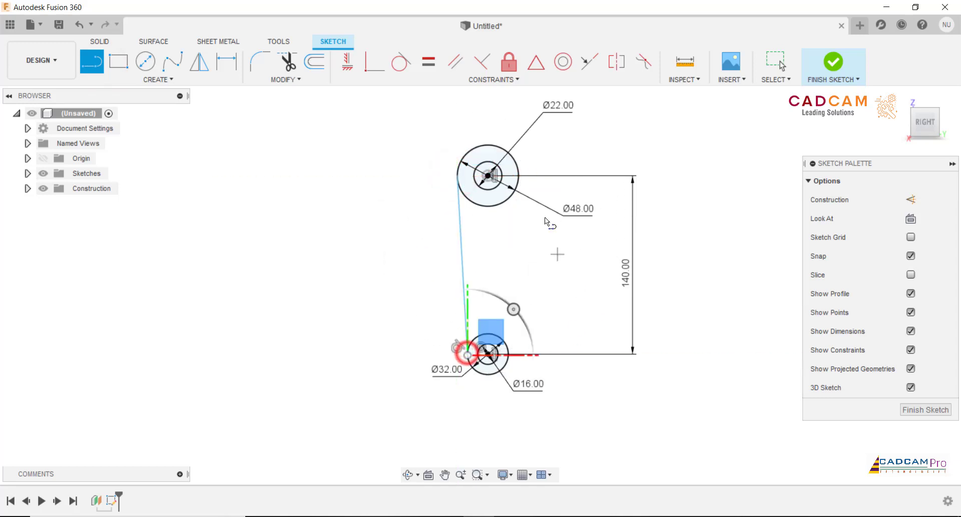
{"action": "left_click", "coordinate": [519, 175]}
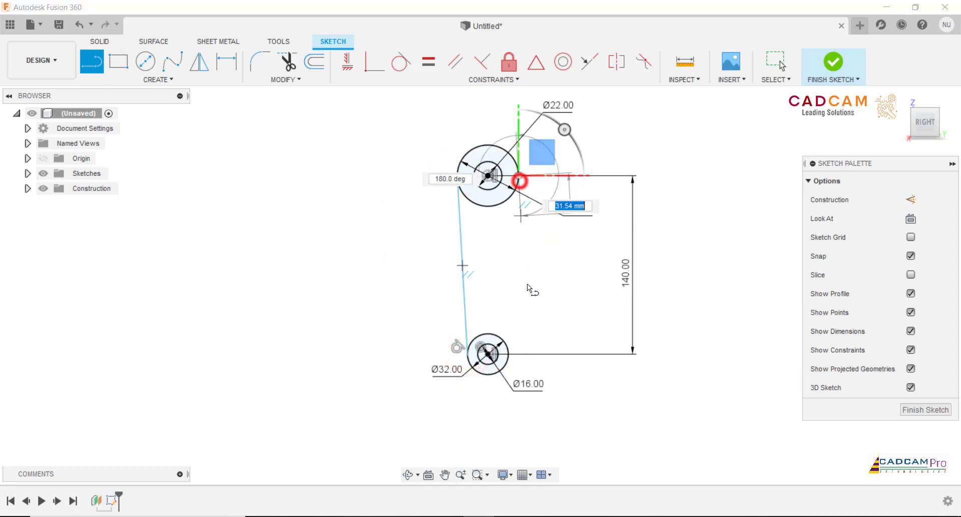
{"action": "left_click", "coordinate": [508, 351]}
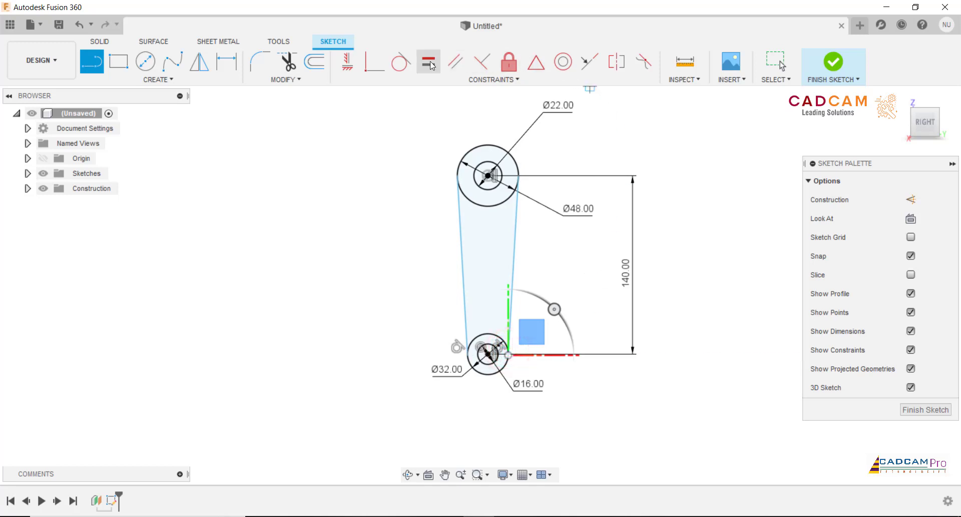
{"action": "left_click", "coordinate": [405, 62]}
{"action": "left_click", "coordinate": [458, 205]}
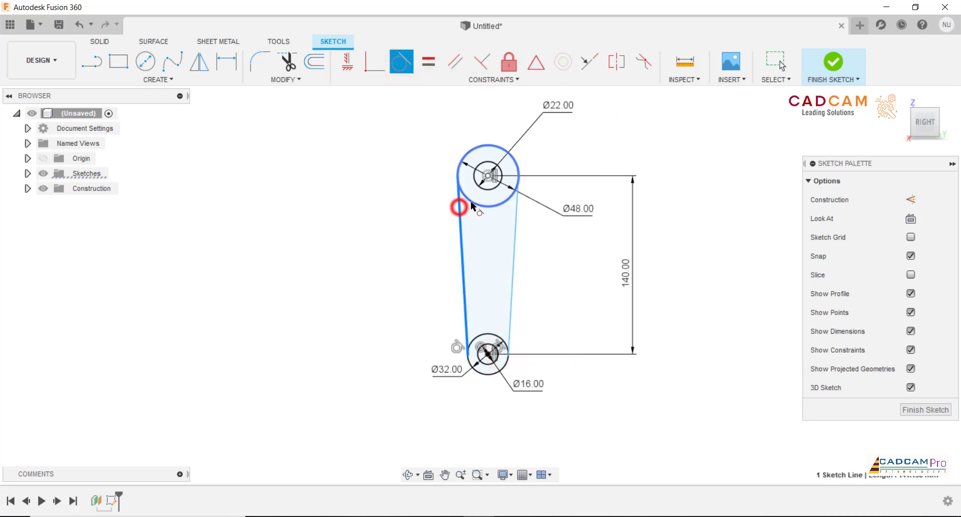
{"action": "left_click", "coordinate": [470, 203]}
{"action": "left_click", "coordinate": [501, 201]}
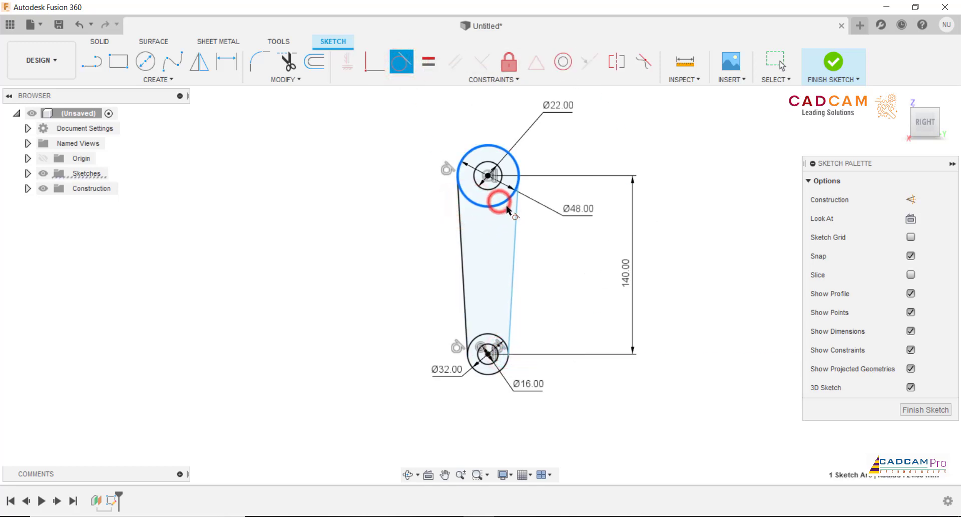
{"action": "left_click", "coordinate": [515, 210]}
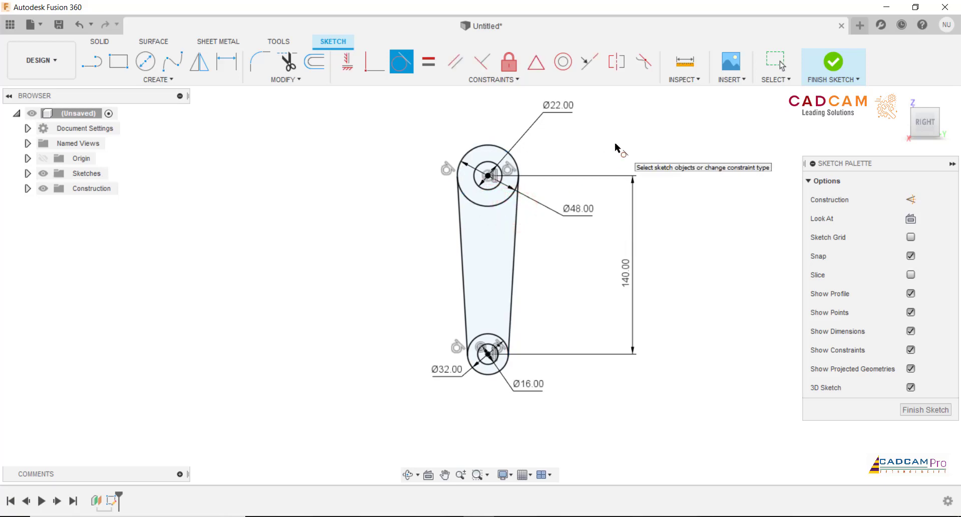
{"action": "key", "text": "Escape"}
- Draw a cross line spanning the link between the two side lines
{"action": "left_click", "coordinate": [92, 61]}
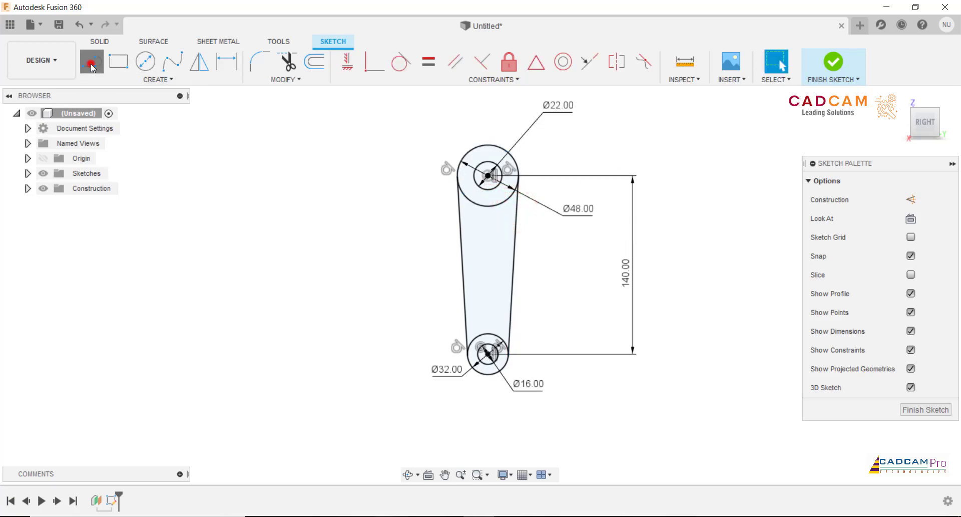
{"action": "left_click", "coordinate": [460, 221]}
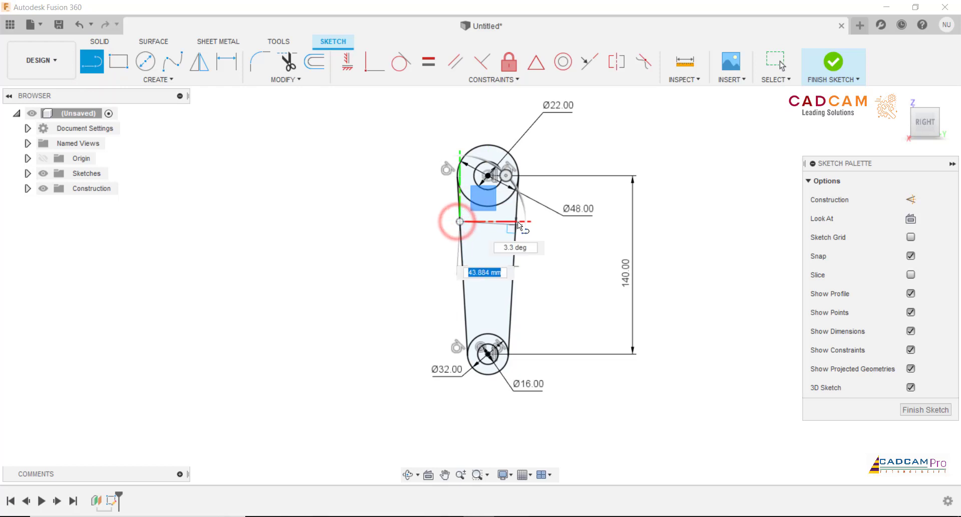
{"action": "scroll", "coordinate": [522, 218], "scroll_direction": "up", "scroll_amount": 3}
{"action": "scroll", "coordinate": [522, 217], "scroll_direction": "up", "scroll_amount": 3}
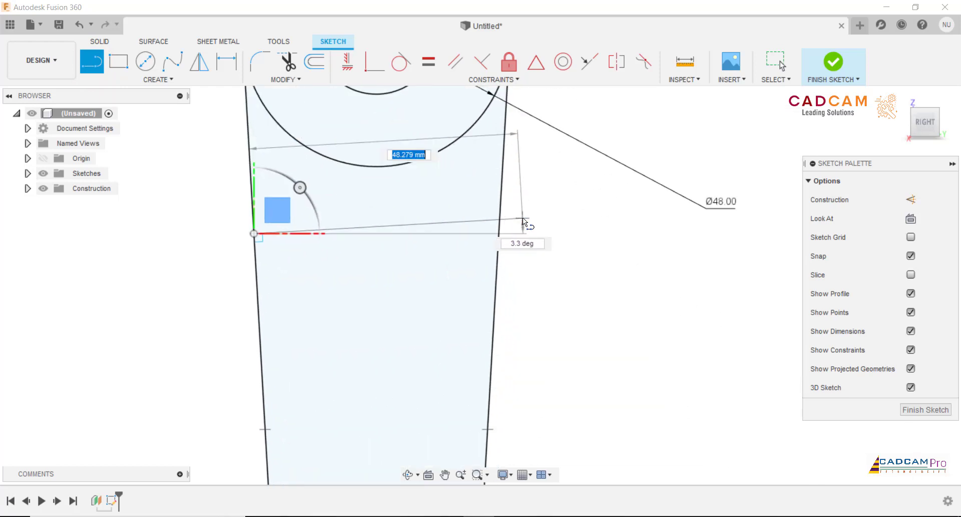
{"action": "left_click", "coordinate": [500, 232]}
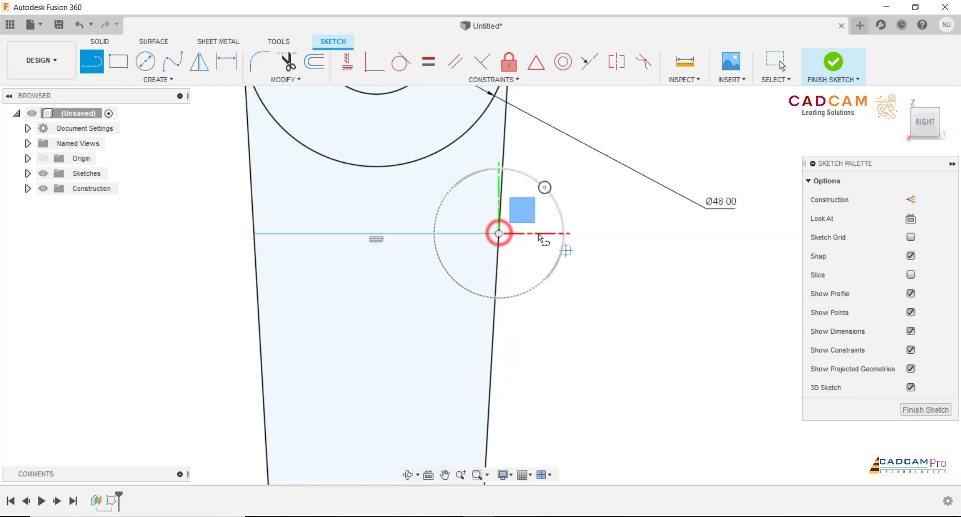
{"action": "scroll", "coordinate": [452, 224], "scroll_direction": "down", "scroll_amount": 3}
{"action": "scroll", "coordinate": [455, 240], "scroll_direction": "down", "scroll_amount": 3}
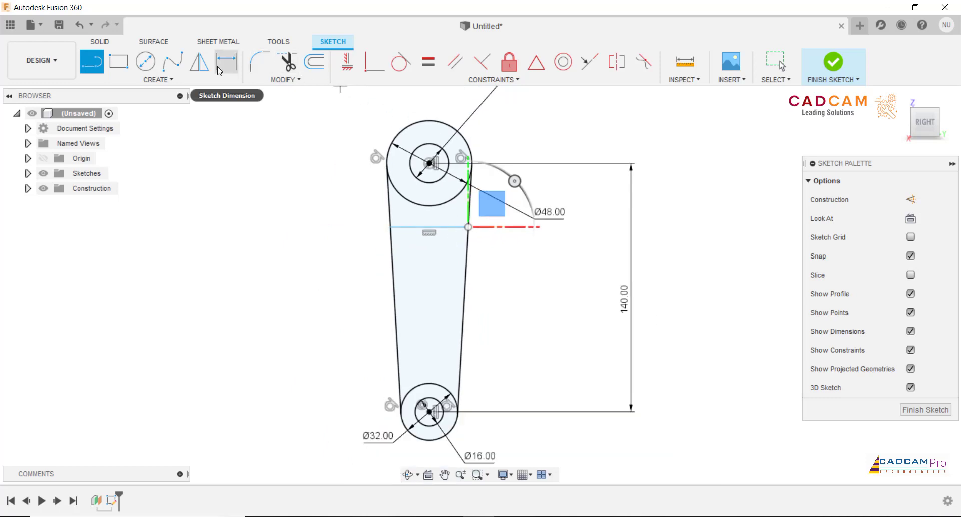
- Dimension the cross line 70 mm below the upper circle centre
{"action": "left_click", "coordinate": [226, 61]}
{"action": "left_click", "coordinate": [440, 229]}
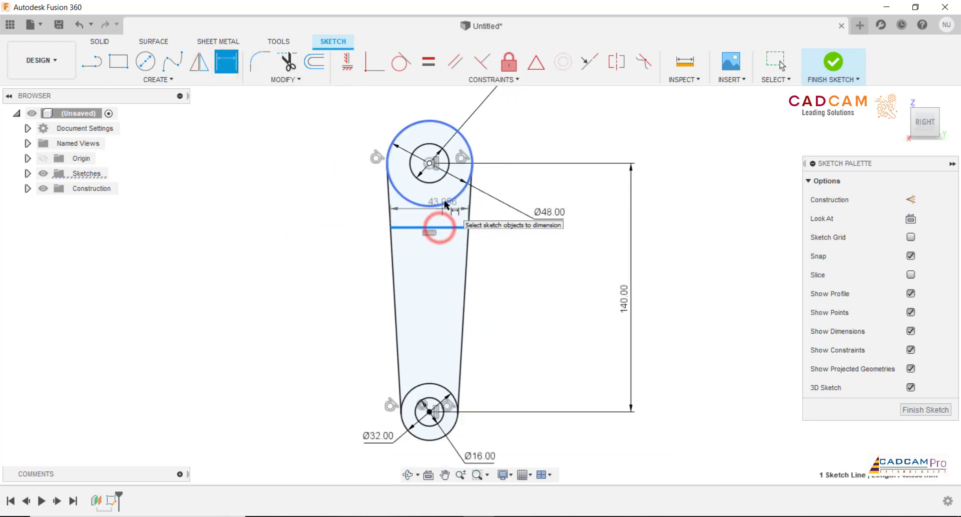
{"action": "left_click", "coordinate": [444, 203]}
{"action": "left_click", "coordinate": [588, 201]}
{"action": "type", "text": "70"}
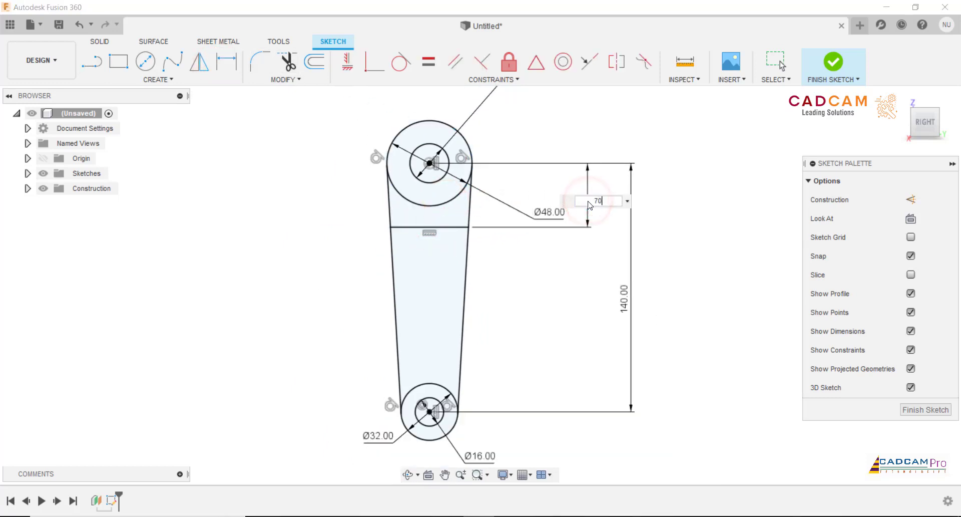
{"action": "key", "text": "Return"}
{"action": "key", "text": "Escape"}
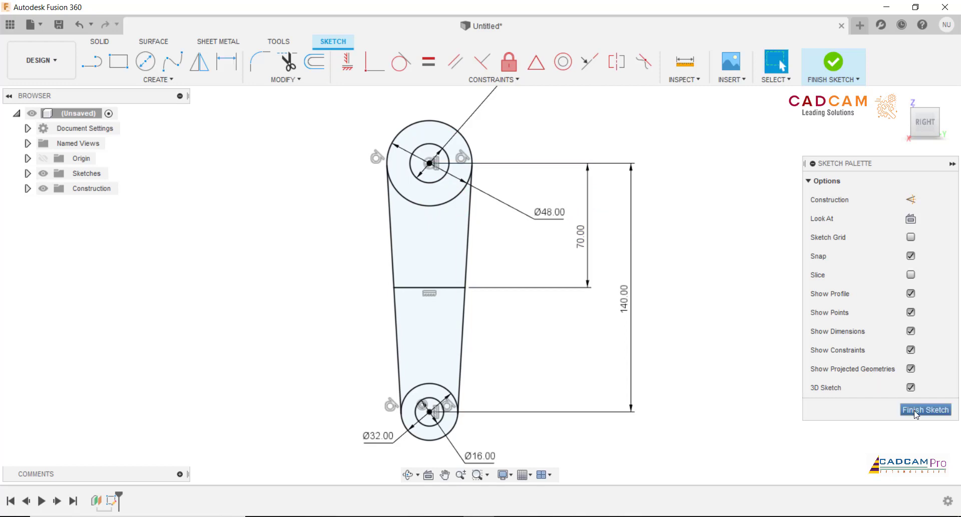
{"action": "key", "text": "F6"}
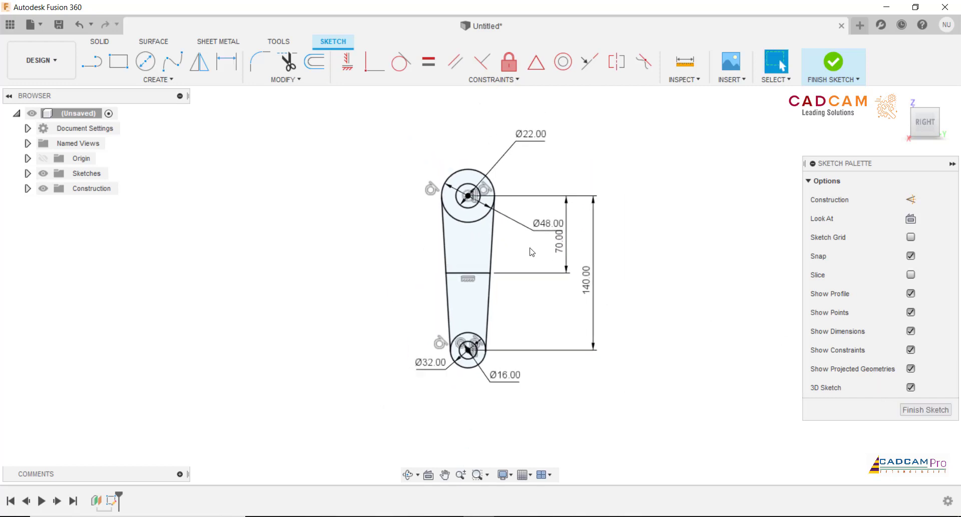
- Finish the sketch and extrude the upper Ø22/Ø48 ring 25 mm
{"action": "left_click", "coordinate": [912, 411]}
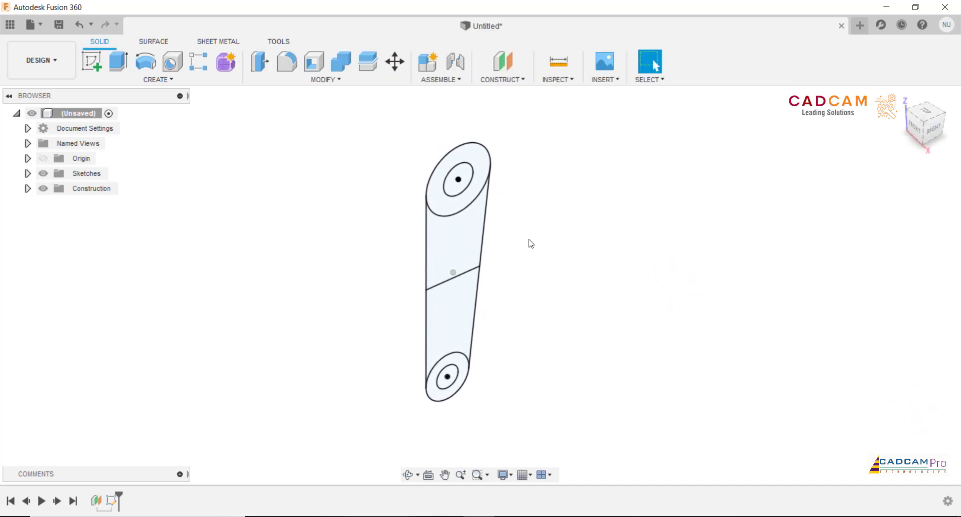
{"action": "left_click", "coordinate": [119, 62]}
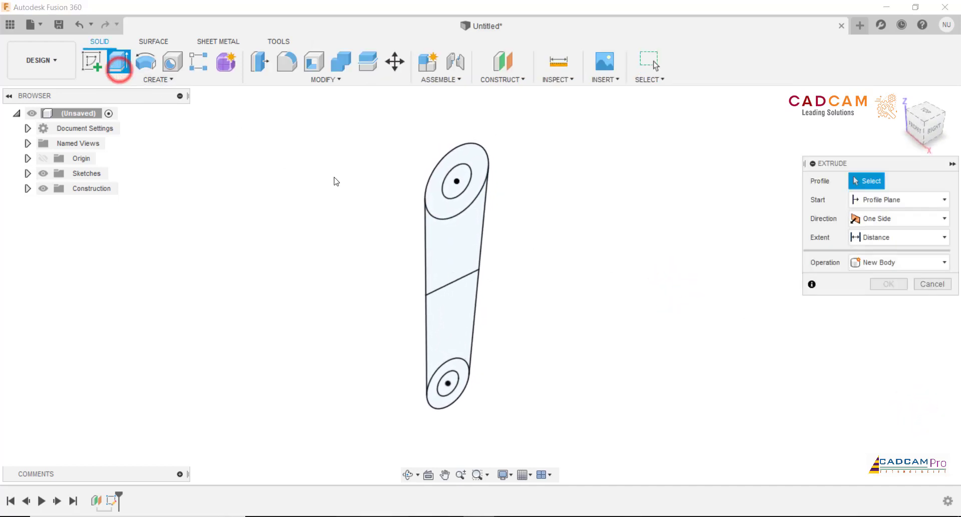
{"action": "left_click", "coordinate": [454, 208]}
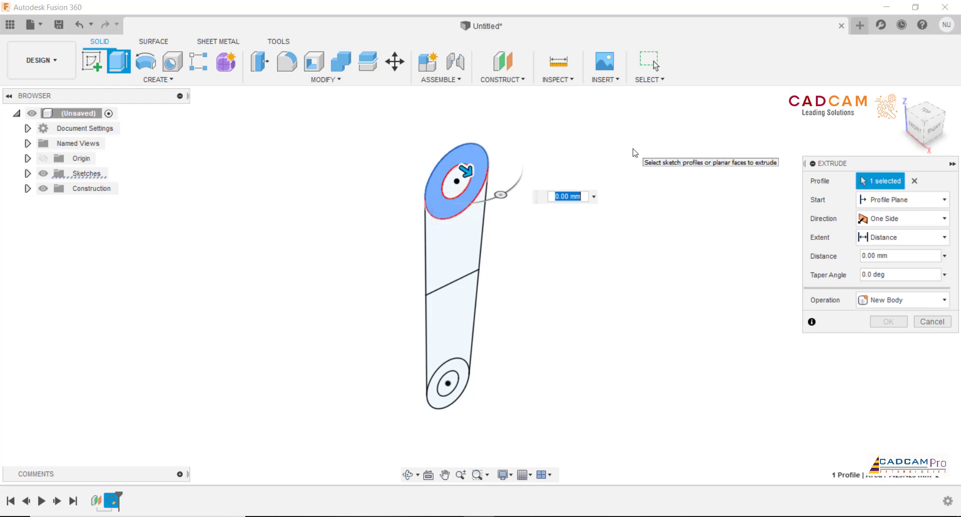
{"action": "type", "text": "25"}
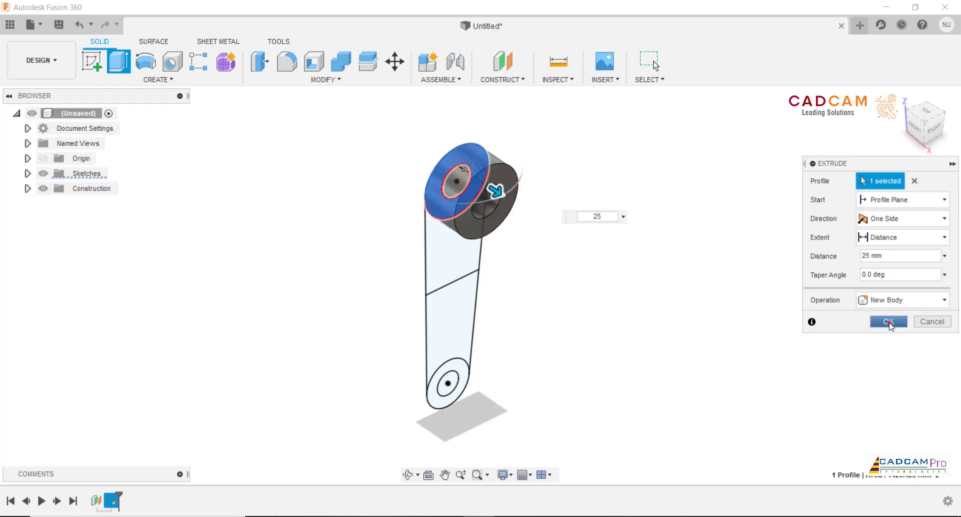
{"action": "left_click", "coordinate": [889, 322]}
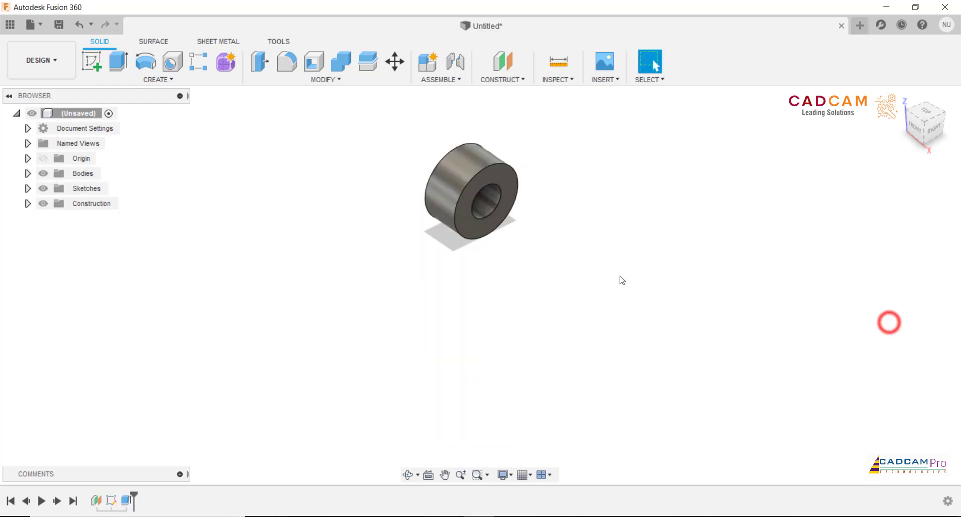
- Make Sketch1 visible again in the browser
{"action": "left_click", "coordinate": [28, 188]}
{"action": "left_click", "coordinate": [55, 204]}
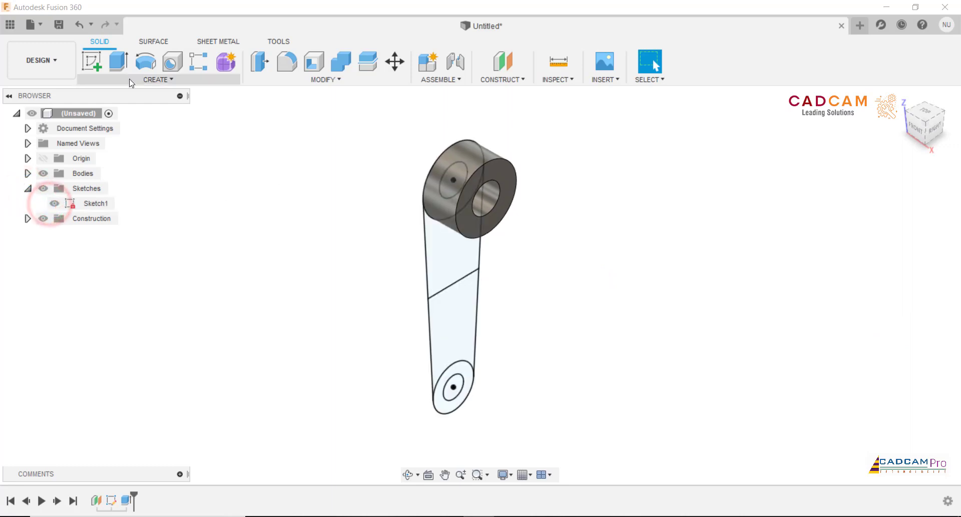
{"action": "left_click", "coordinate": [119, 61]}
- Extrude the lower Ø16/Ø32 ring profile 19 mm
{"action": "left_click", "coordinate": [459, 395]}
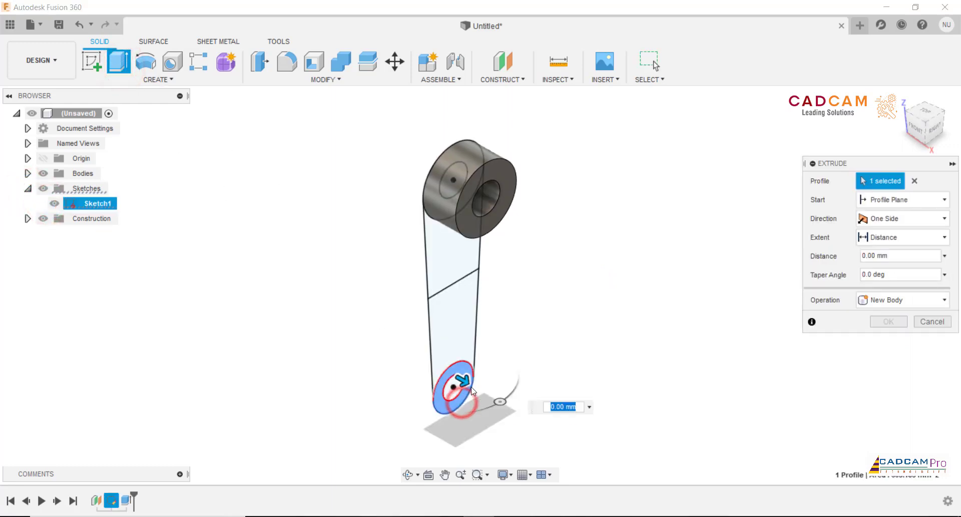
{"action": "left_click_drag", "start_coordinate": [472, 391], "coordinate": [497, 389]}
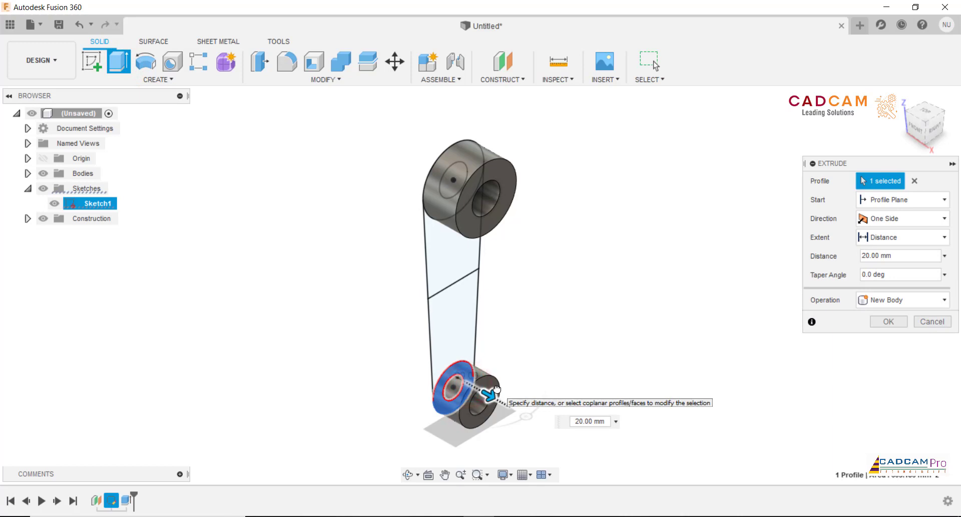
{"action": "type", "text": "1"}
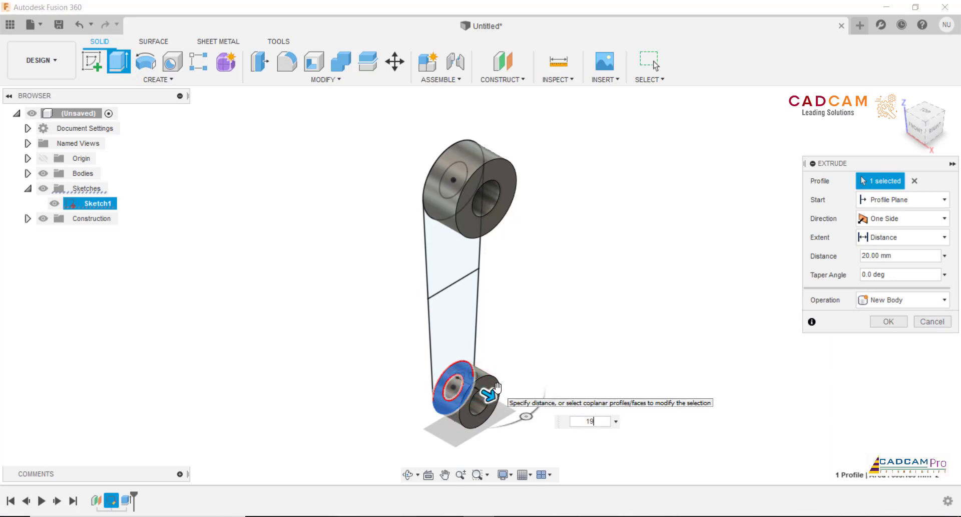
{"action": "type", "text": "9"}
{"action": "left_click", "coordinate": [877, 323]}
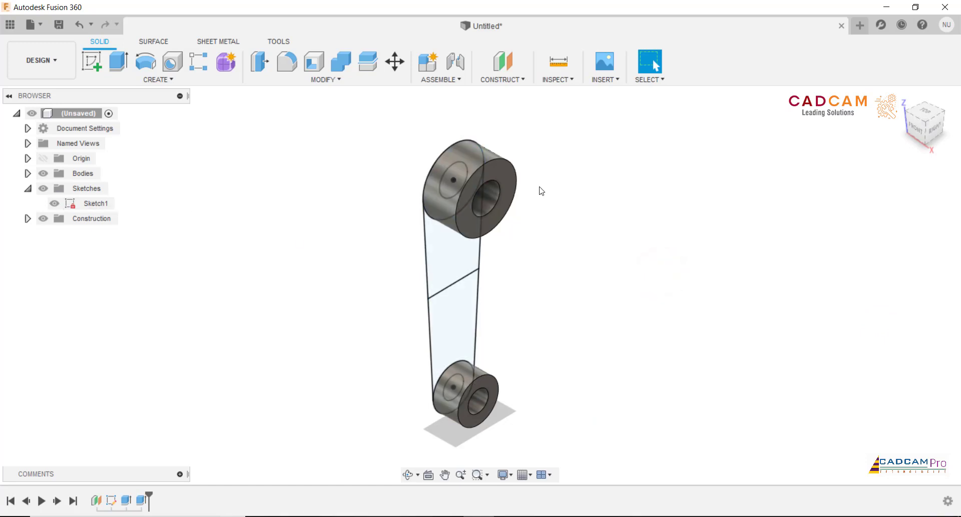
- Create a midplane between the lower boss's two end faces
{"action": "left_click", "coordinate": [503, 80]}
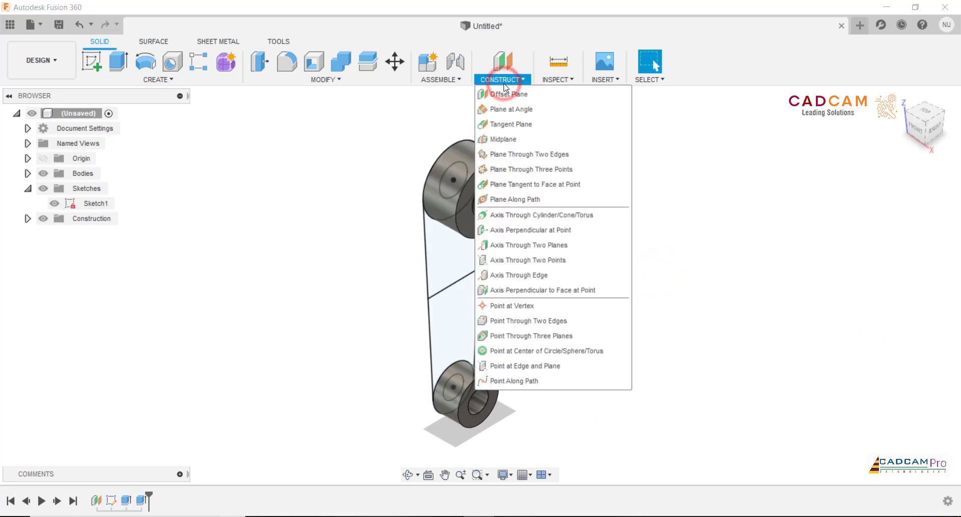
{"action": "left_click", "coordinate": [506, 138]}
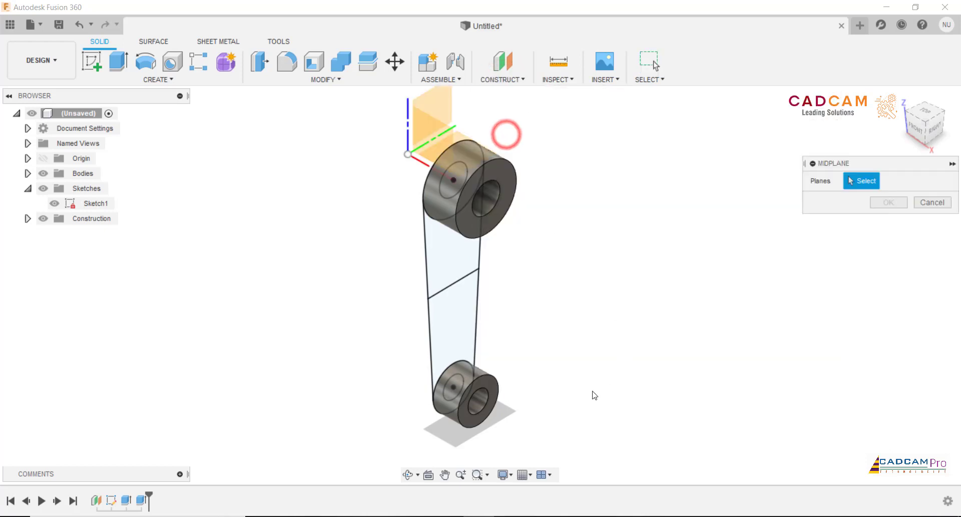
{"action": "scroll", "coordinate": [588, 401], "scroll_direction": "up", "scroll_amount": 2}
{"action": "left_click", "coordinate": [481, 391]}
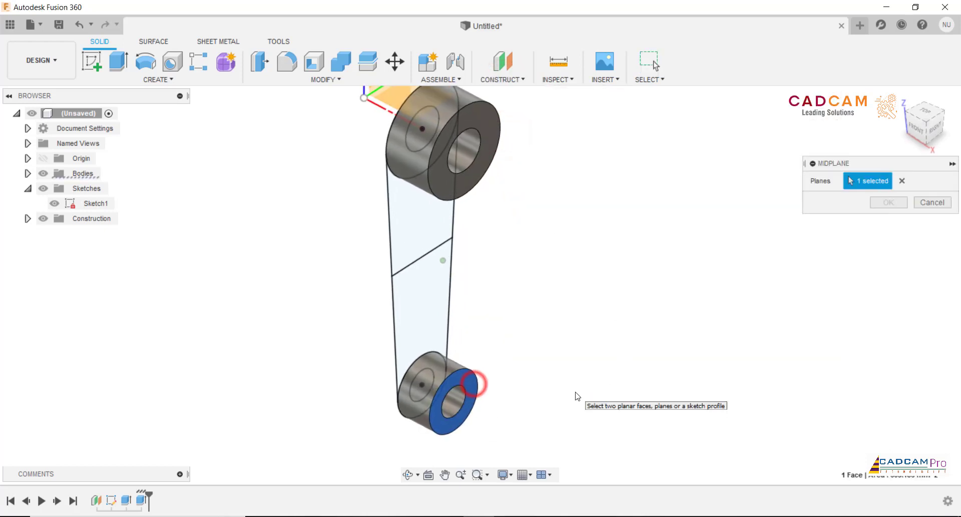
{"action": "middle_click_drag", "start_coordinate": [576, 395], "coordinate": [410, 437], "text": "shift"}
{"action": "left_click", "coordinate": [395, 444]}
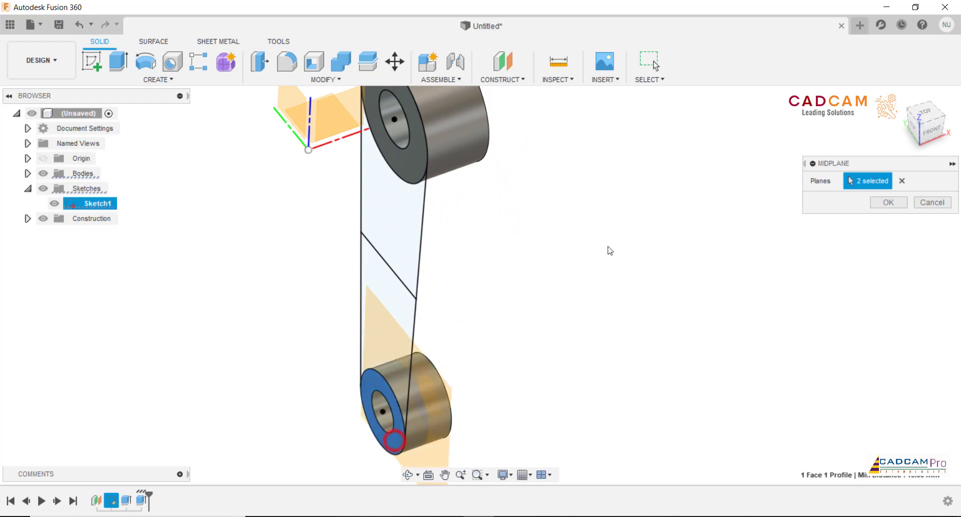
{"action": "middle_click_drag", "start_coordinate": [607, 249], "coordinate": [678, 264], "text": "shift"}
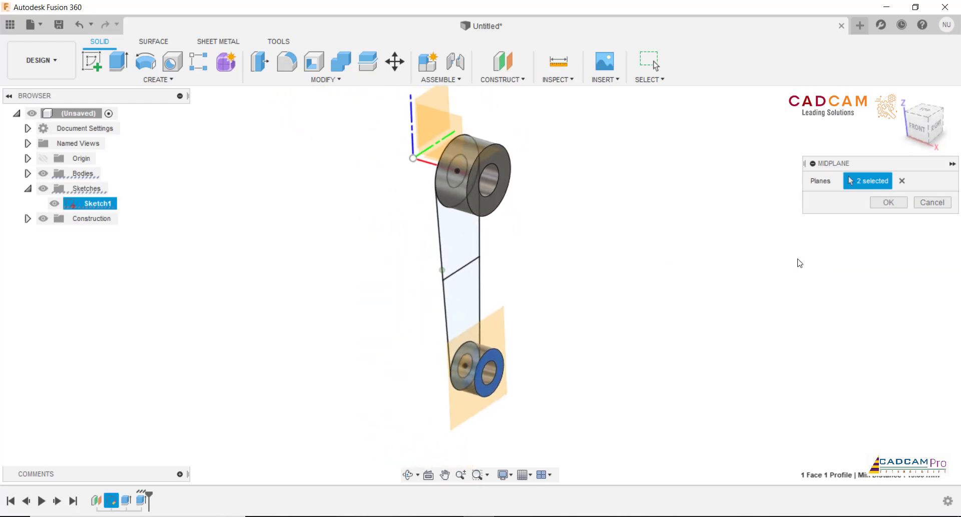
{"action": "left_click", "coordinate": [890, 202]}
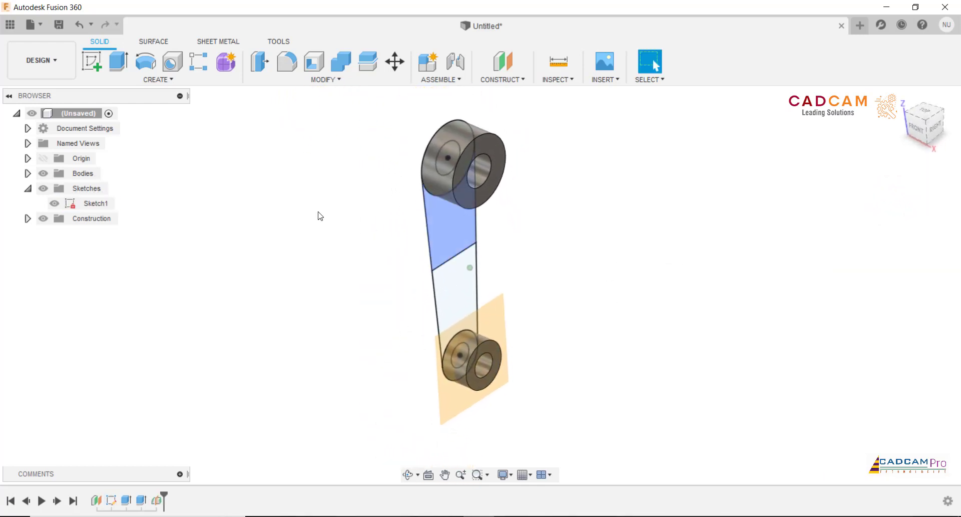
- Start Sketch2 and project the link's two side lines and middle cross line into it
{"action": "left_click", "coordinate": [91, 63]}
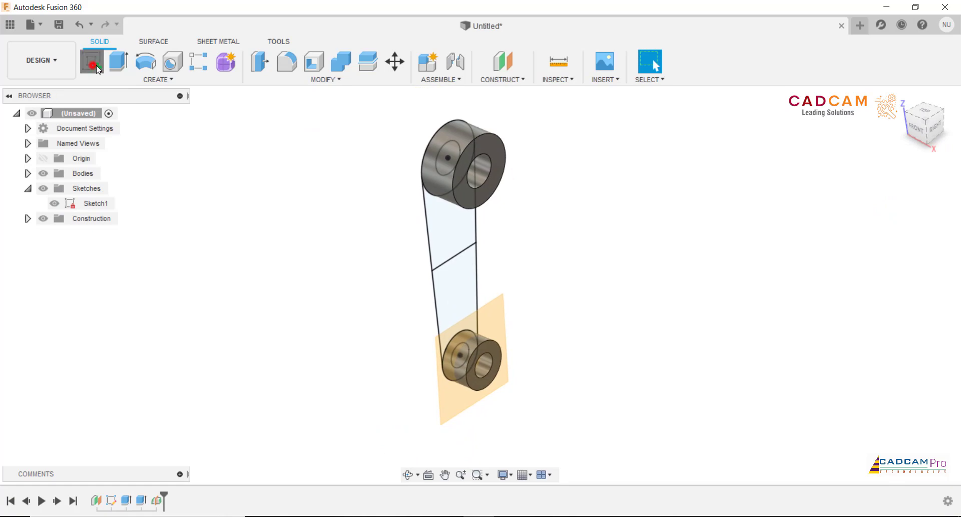
{"action": "left_click", "coordinate": [491, 301]}
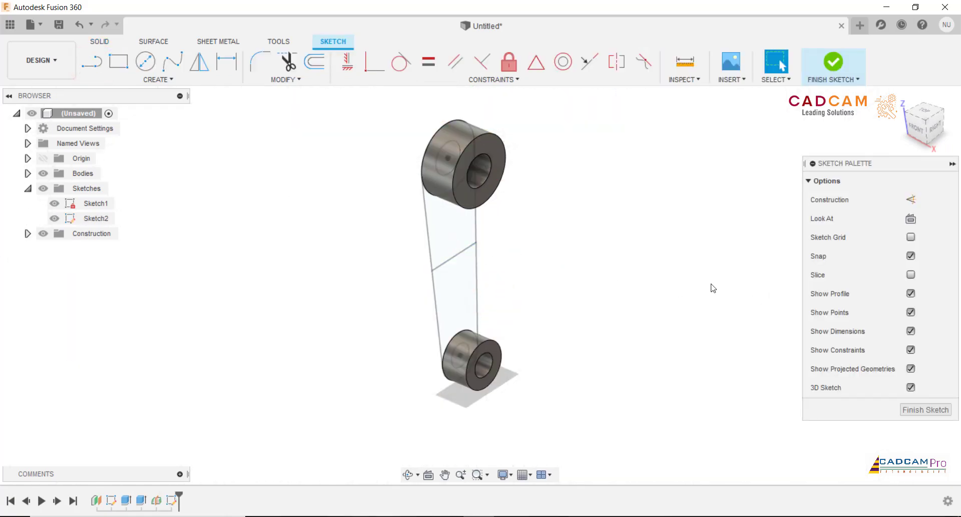
{"action": "left_click", "coordinate": [173, 79]}
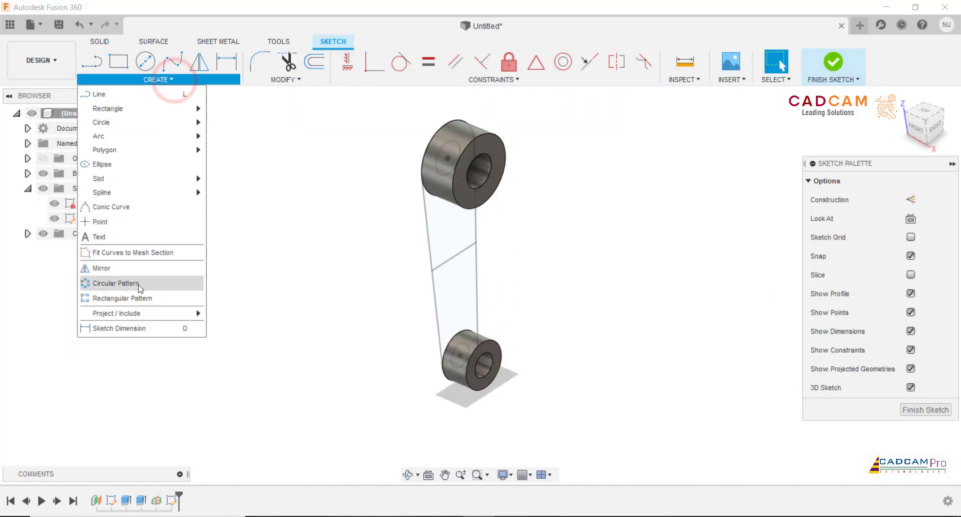
{"action": "mouse_move", "coordinate": [116, 314]}
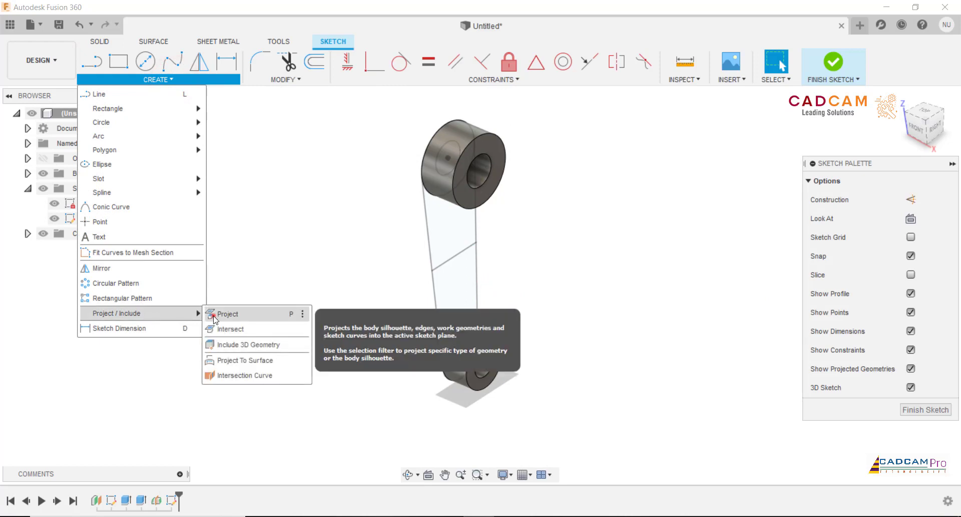
{"action": "left_click", "coordinate": [214, 316]}
{"action": "left_click", "coordinate": [435, 338]}
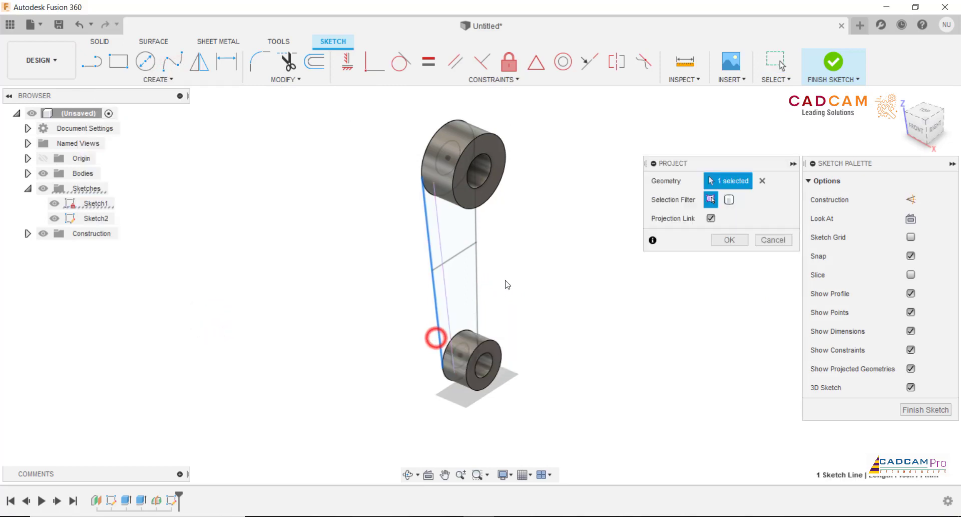
{"action": "left_click", "coordinate": [476, 275]}
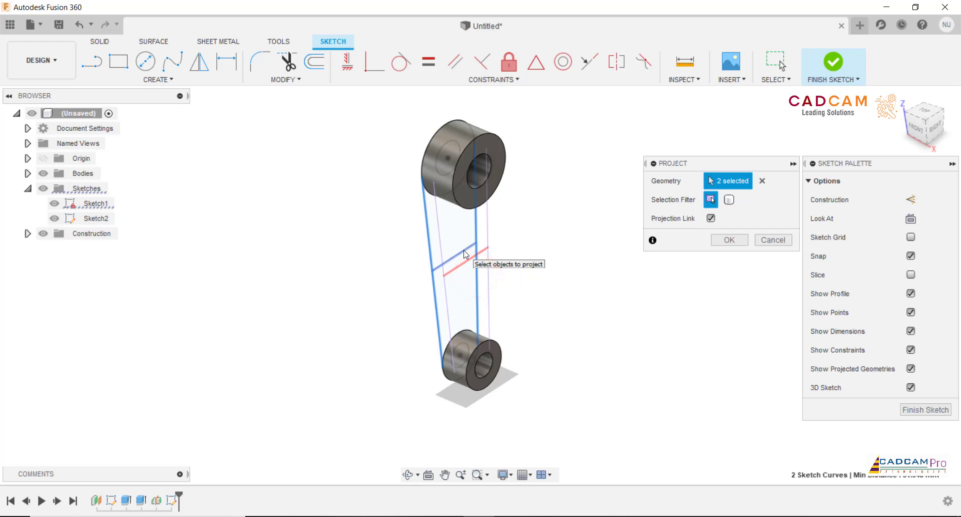
{"action": "left_click", "coordinate": [465, 250]}
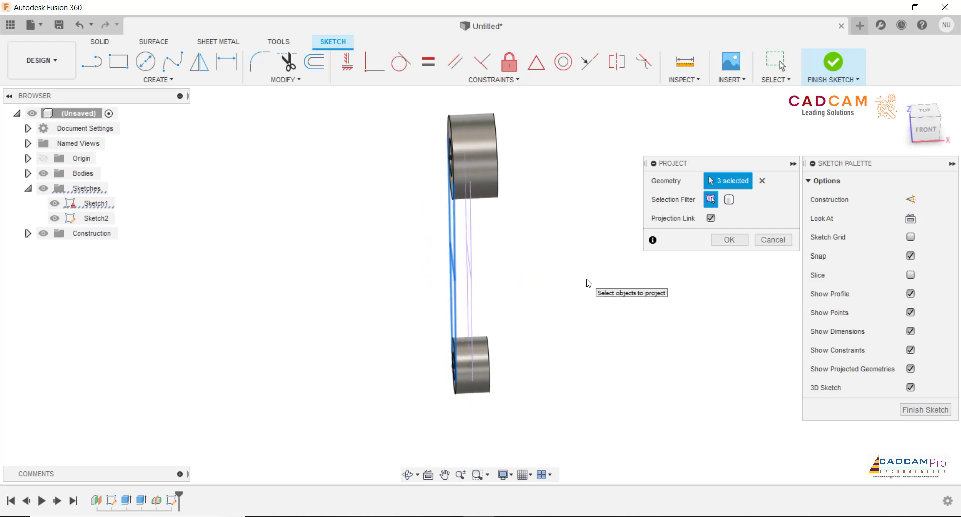
{"action": "left_click", "coordinate": [729, 240]}
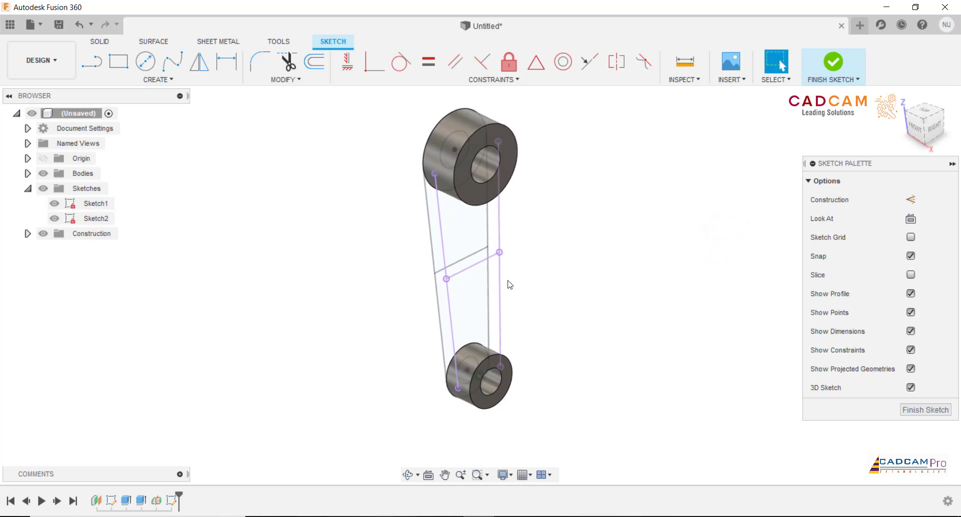
- Make the projected middle line construction, hide Sketch1, and finish Sketch2
{"action": "left_click", "coordinate": [478, 264]}
{"action": "right_click", "coordinate": [595, 261]}
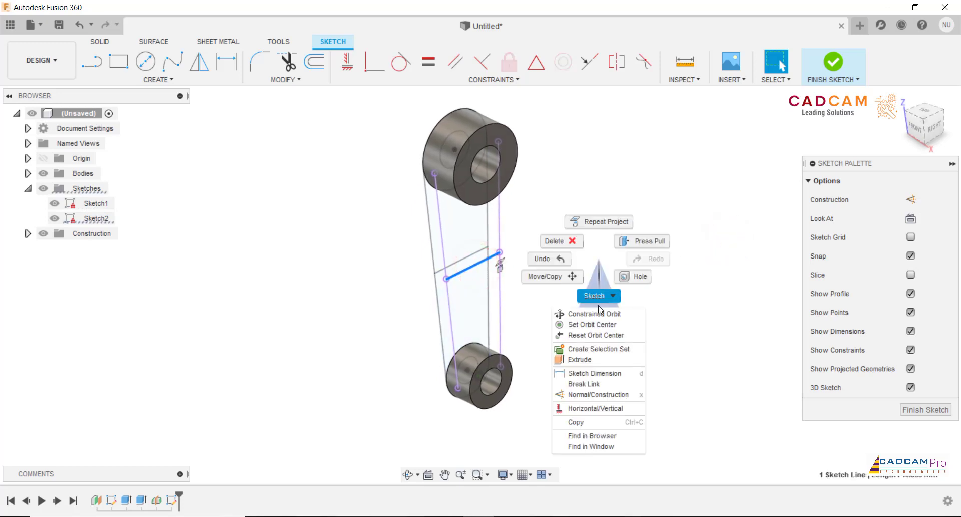
{"action": "left_click", "coordinate": [588, 395]}
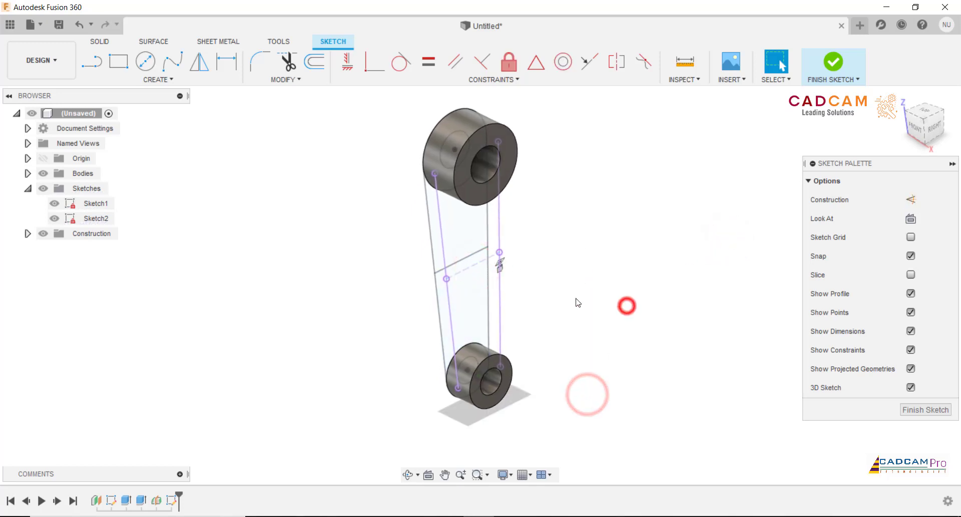
{"action": "left_click", "coordinate": [54, 203]}
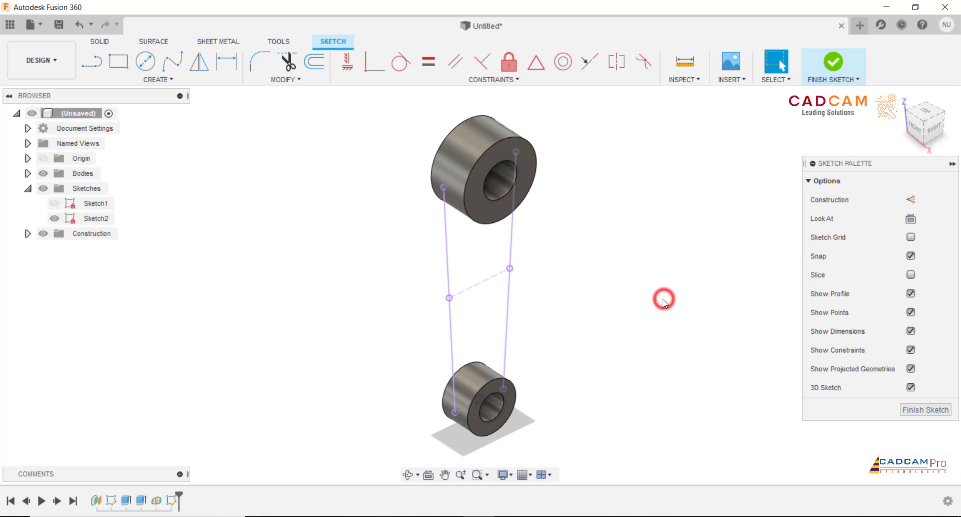
{"action": "left_click", "coordinate": [926, 410]}
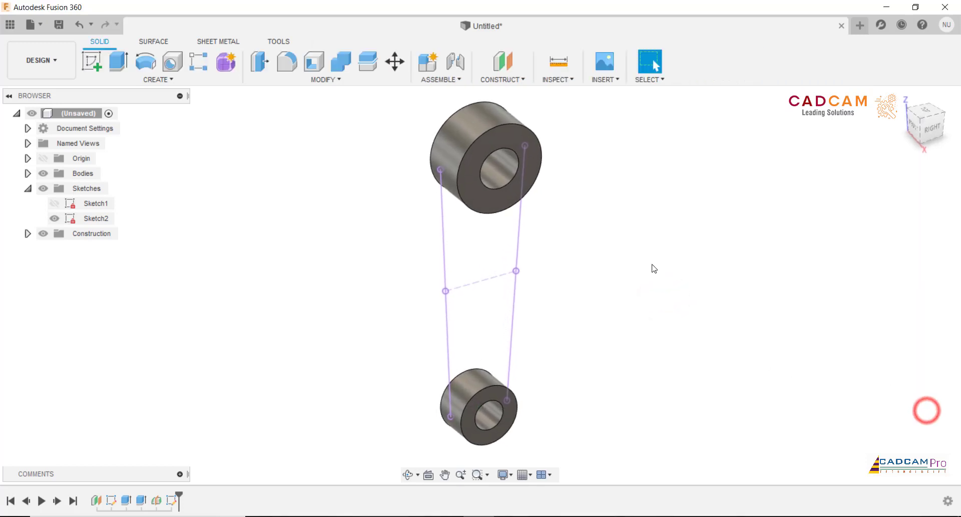
{"action": "left_click", "coordinate": [519, 83]}
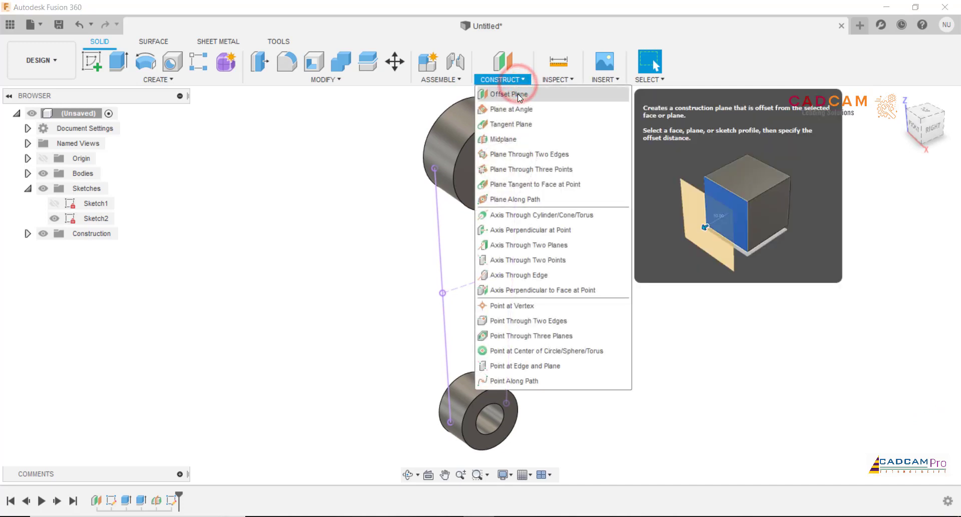
- Create a construction plane offset -70 mm from the selected plane
{"action": "left_click", "coordinate": [517, 94]}
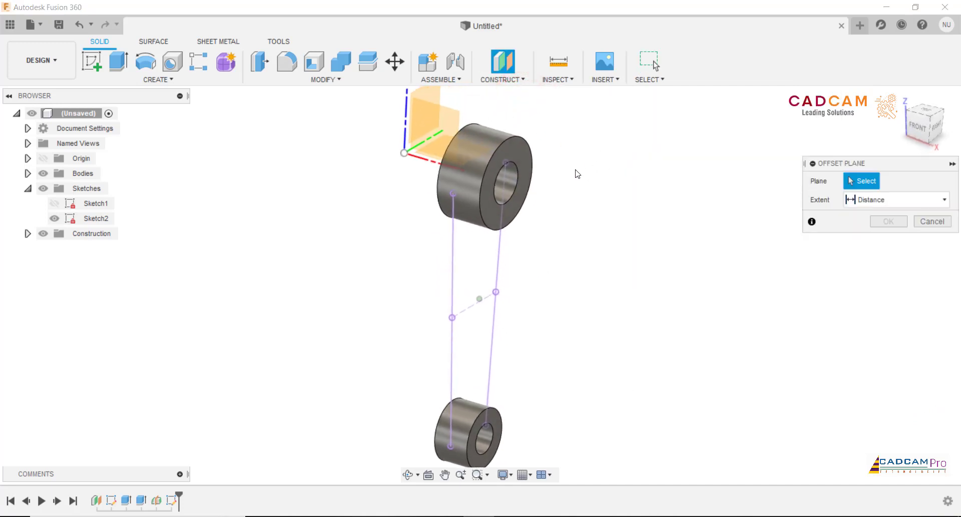
{"action": "left_click", "coordinate": [532, 174]}
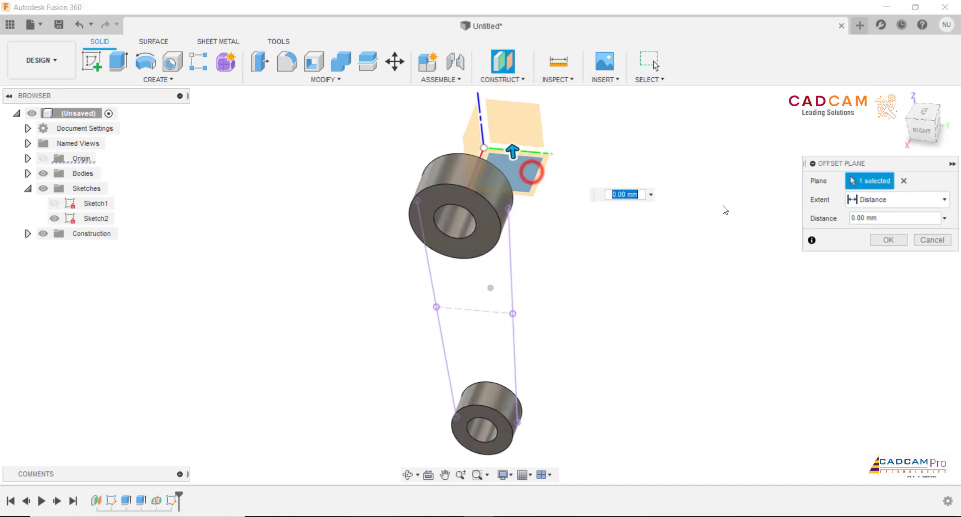
{"action": "type", "text": "0"}
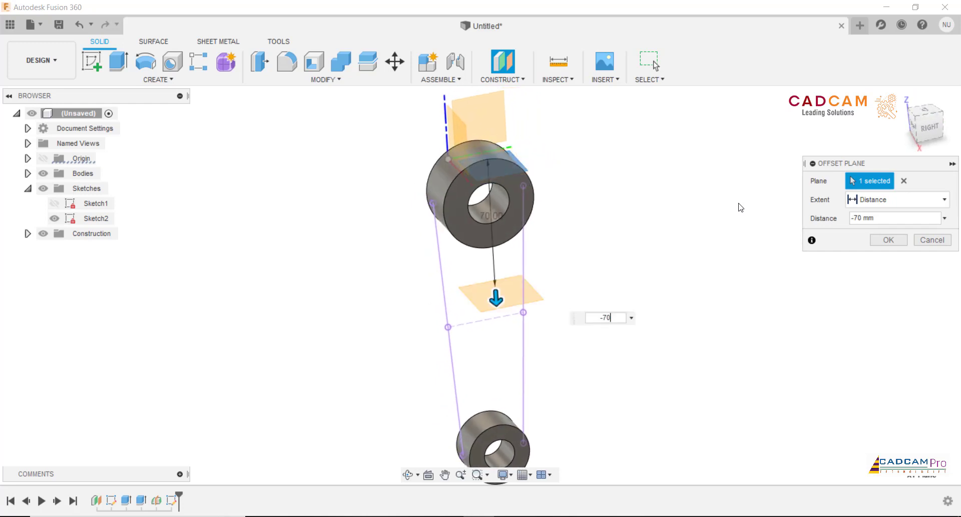
{"action": "left_click", "coordinate": [888, 241]}
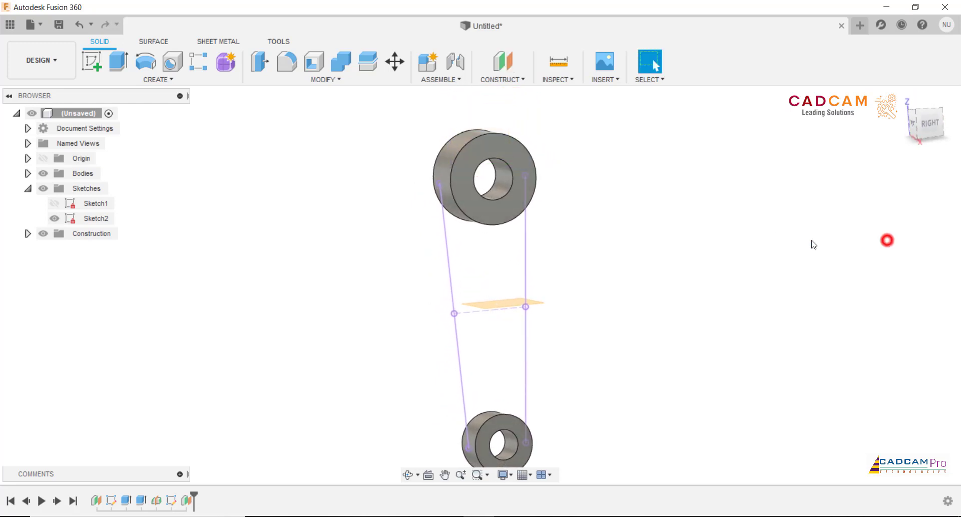
{"action": "left_click", "coordinate": [92, 62]}
- Start Sketch3 on the offset plane and draw an ellipse sized 13 mm
{"action": "left_click", "coordinate": [500, 307]}
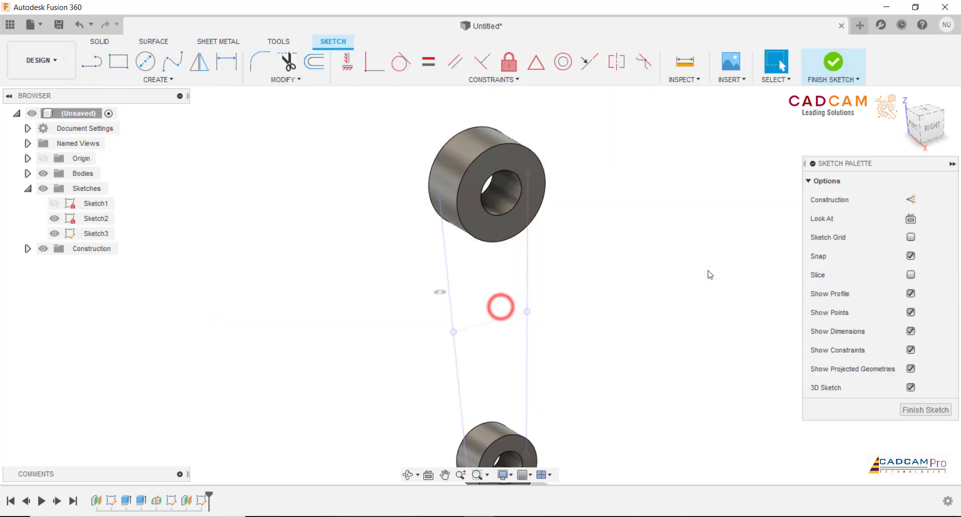
{"action": "left_click", "coordinate": [151, 80]}
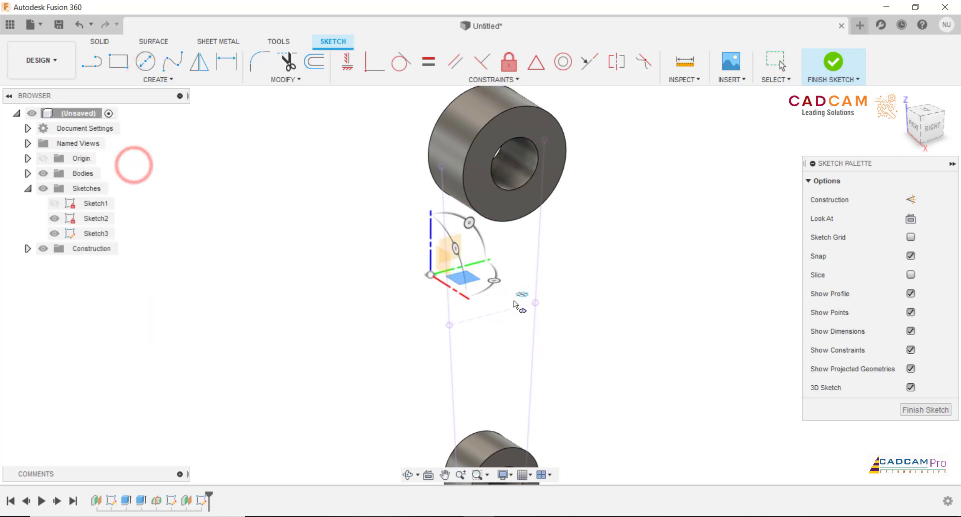
{"action": "mouse_move", "coordinate": [440, 289]}
{"action": "left_mouse_down"}
{"action": "mouse_move", "coordinate": [504, 325]}
{"action": "mouse_move", "coordinate": [688, 264]}
{"action": "left_mouse_up"}
{"action": "scroll", "coordinate": [506, 324], "scroll_direction": "up", "scroll_amount": 2}
{"action": "scroll", "coordinate": [505, 324], "scroll_direction": "up", "scroll_amount": 2}
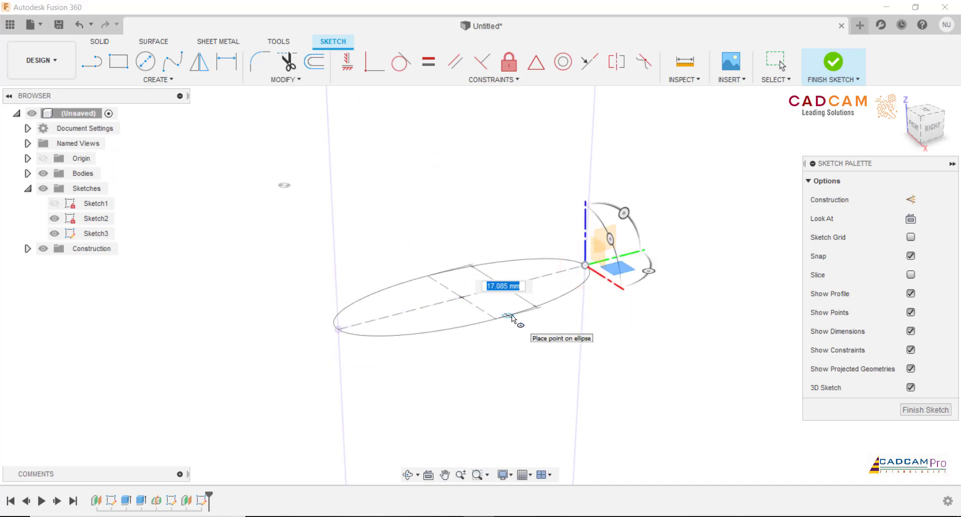
{"action": "type", "text": "13"}
{"action": "key", "text": "Return"}
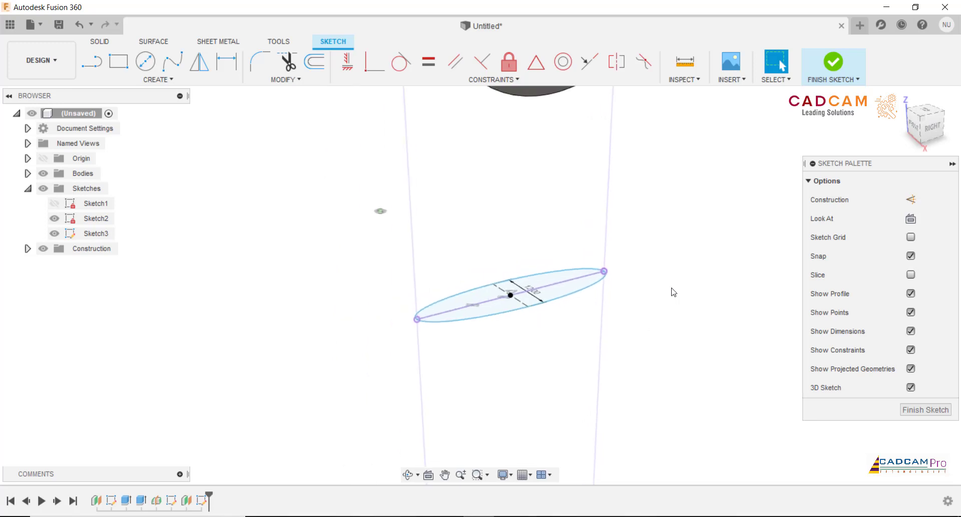
- Hide Sketch2, make the ellipse axes construction lines, and finish Sketch3
{"action": "left_click", "coordinate": [87, 218]}
{"action": "left_click", "coordinate": [54, 218]}
{"action": "scroll", "coordinate": [575, 298], "scroll_direction": "up", "scroll_amount": 4}
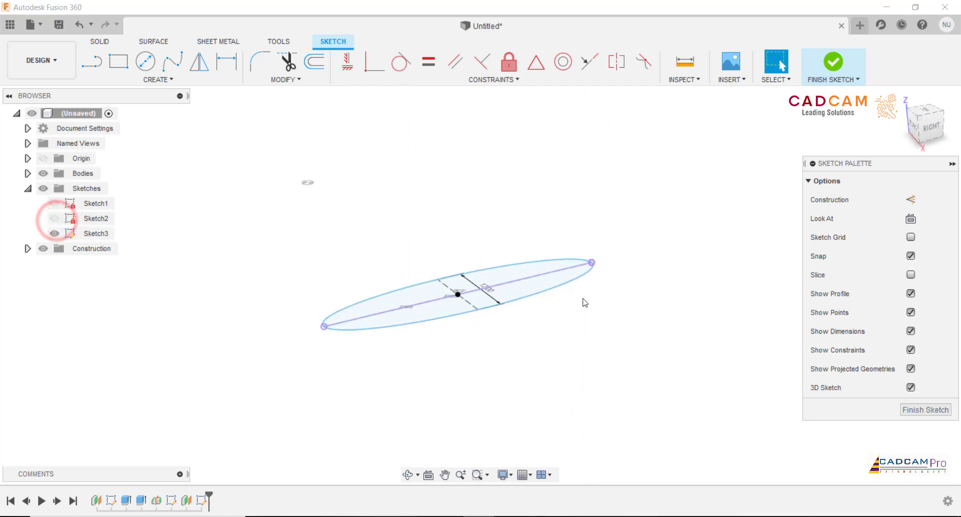
{"action": "left_click_drag", "start_coordinate": [466, 278], "coordinate": [482, 275]}
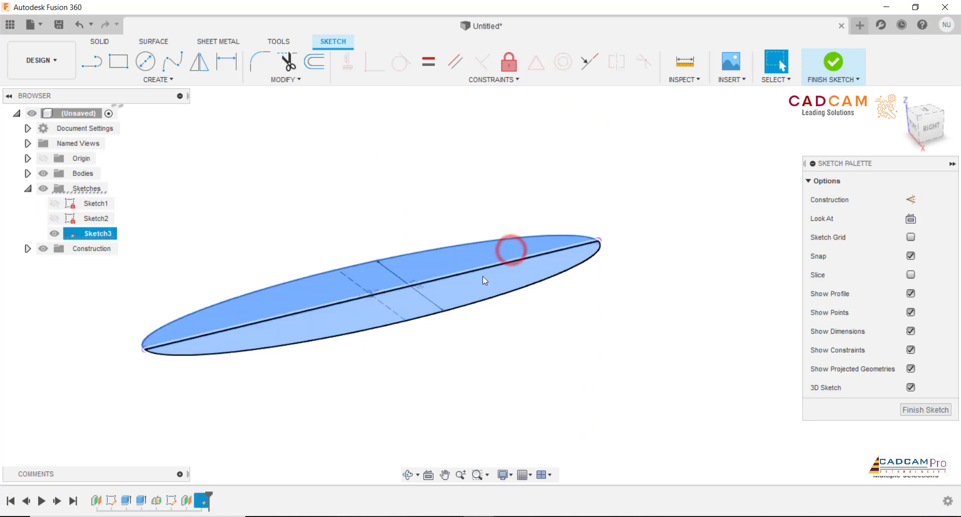
{"action": "right_click", "coordinate": [579, 204]}
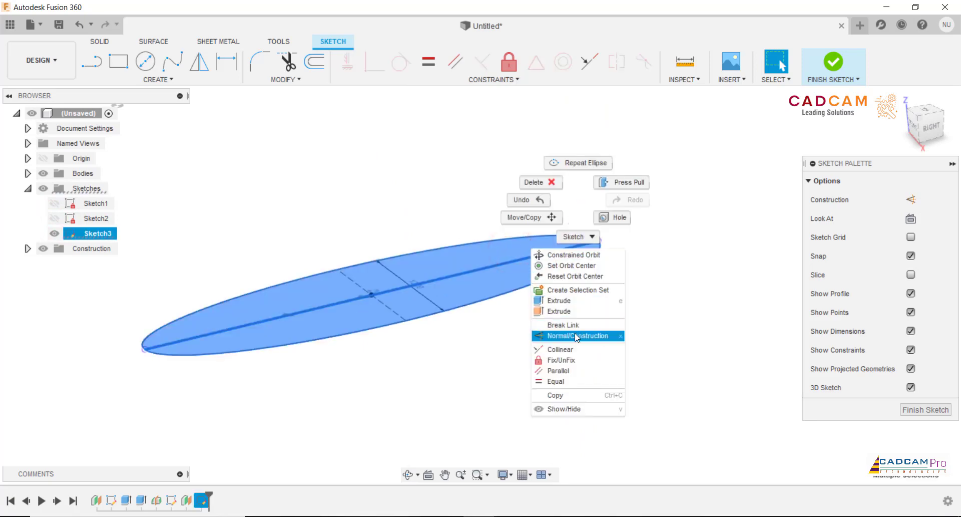
{"action": "left_click", "coordinate": [576, 335]}
{"action": "scroll", "coordinate": [576, 336], "scroll_direction": "down", "scroll_amount": 3}
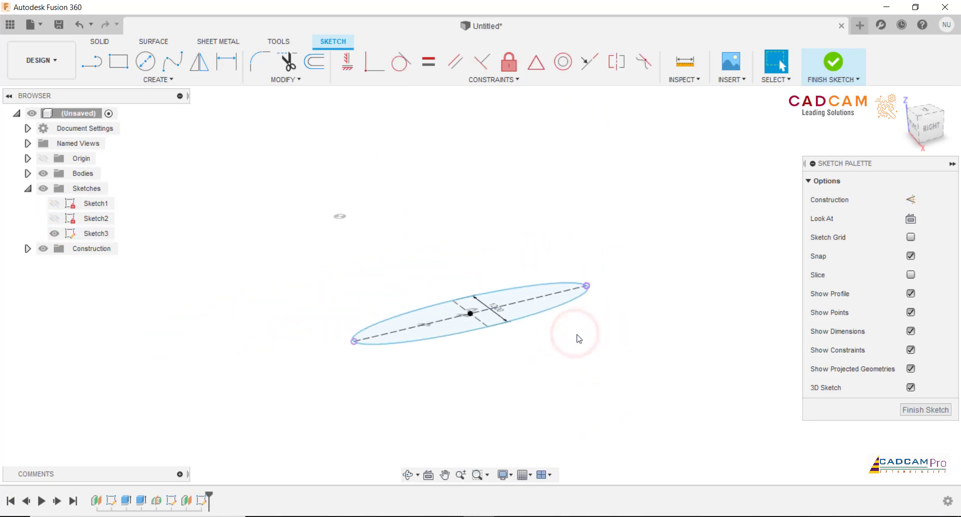
{"action": "left_click", "coordinate": [901, 409]}
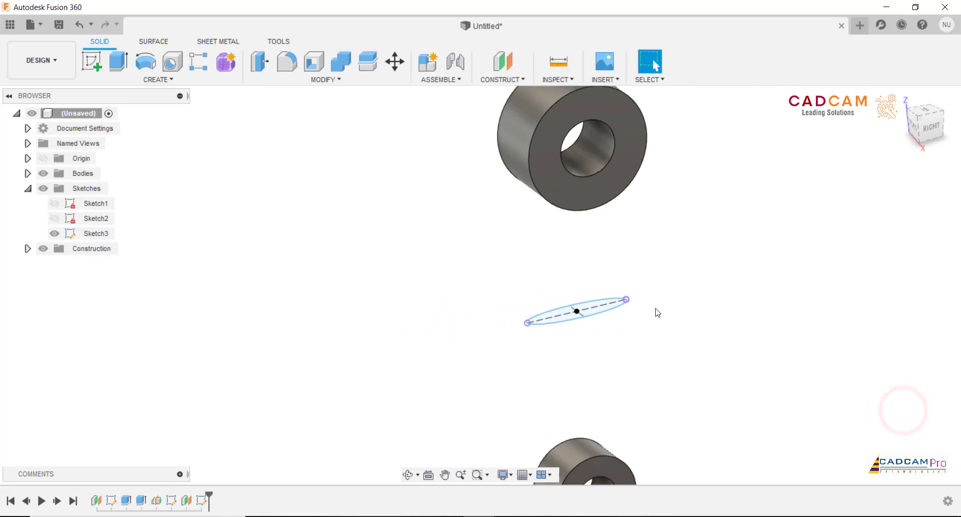
- Show Sketch2 and start a Path + Guide Rail sweep with the ellipse as profile
{"action": "left_click", "coordinate": [55, 221]}
{"action": "scroll", "coordinate": [381, 254], "scroll_direction": "down", "scroll_amount": 3}
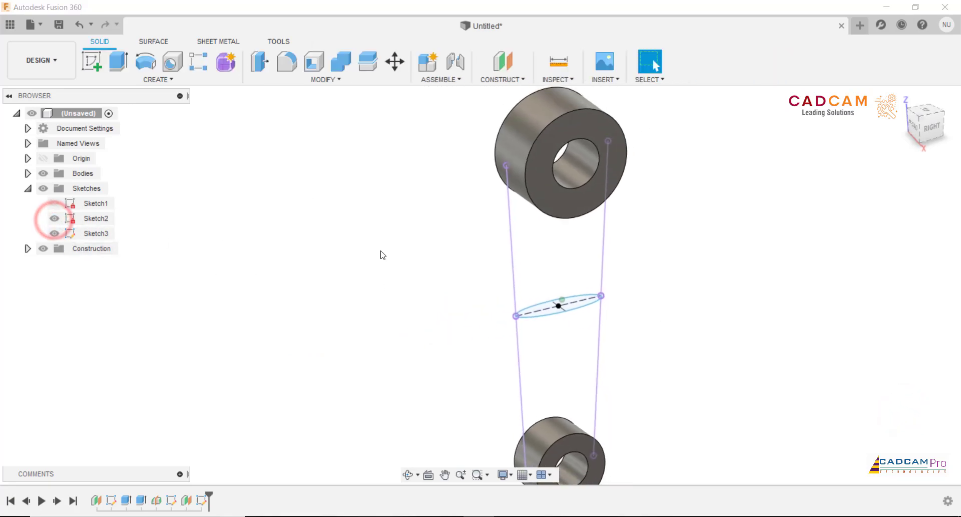
{"action": "left_click", "coordinate": [180, 81]}
{"action": "left_click", "coordinate": [120, 184]}
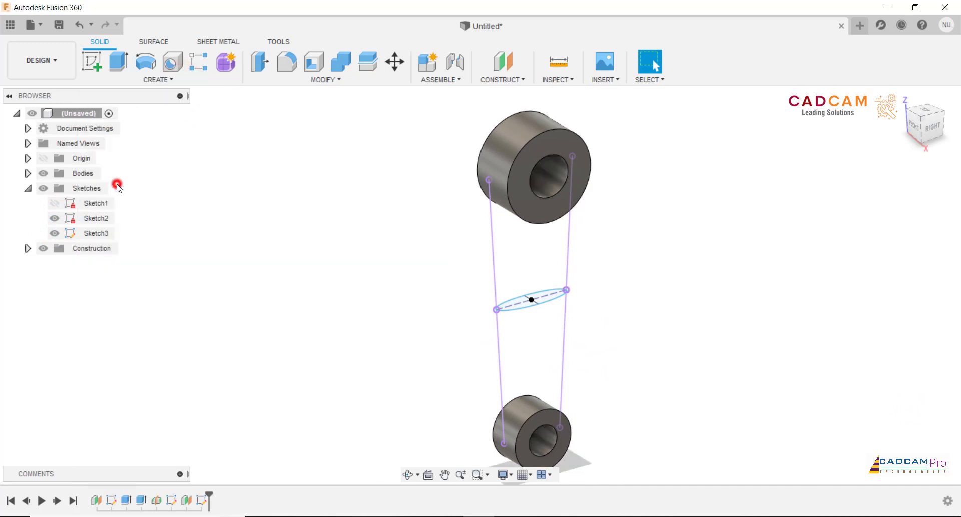
{"action": "scroll", "coordinate": [683, 276], "scroll_direction": "up", "scroll_amount": 3}
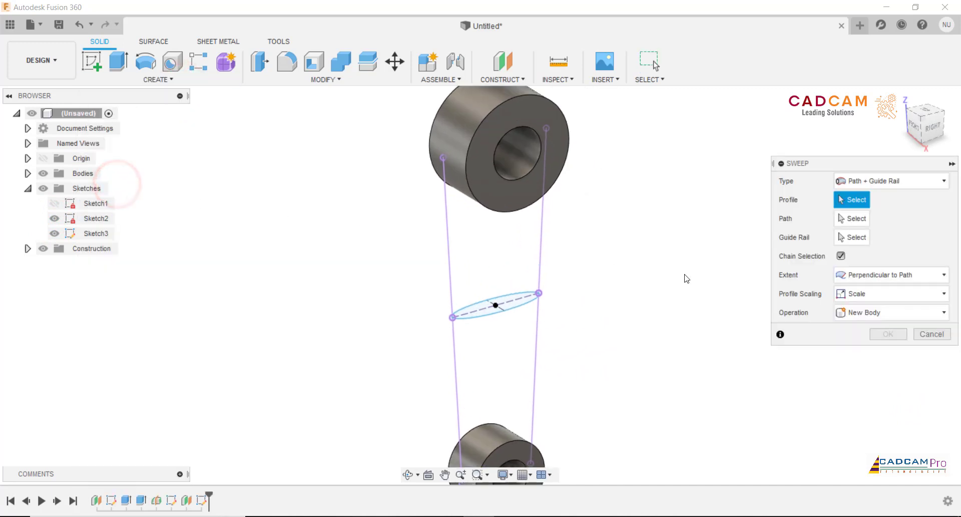
{"action": "left_click", "coordinate": [881, 180]}
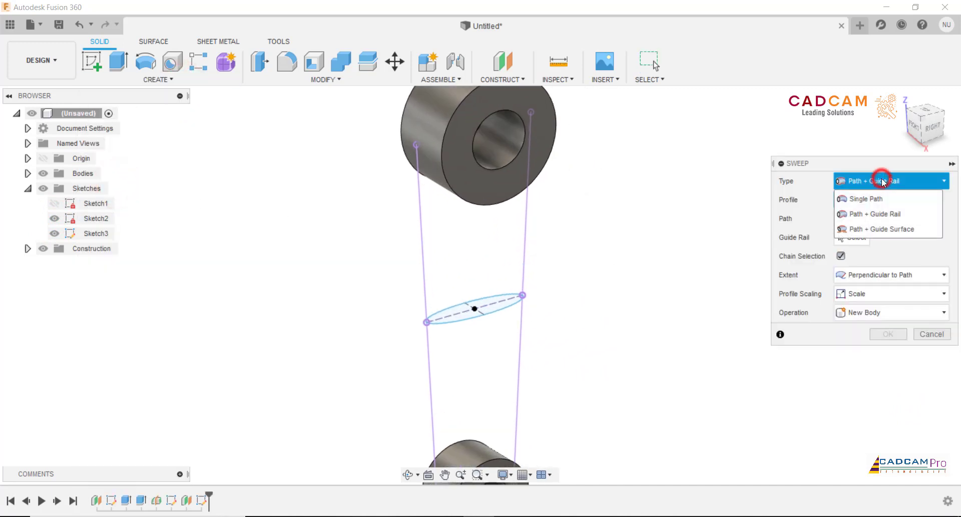
{"action": "left_click", "coordinate": [886, 215]}
{"action": "left_click", "coordinate": [494, 312]}
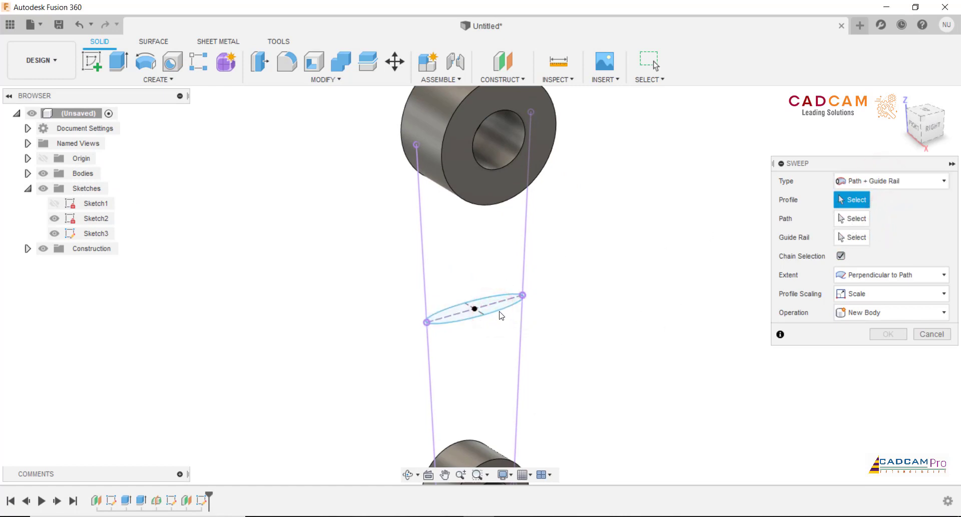
{"action": "left_click", "coordinate": [500, 309]}
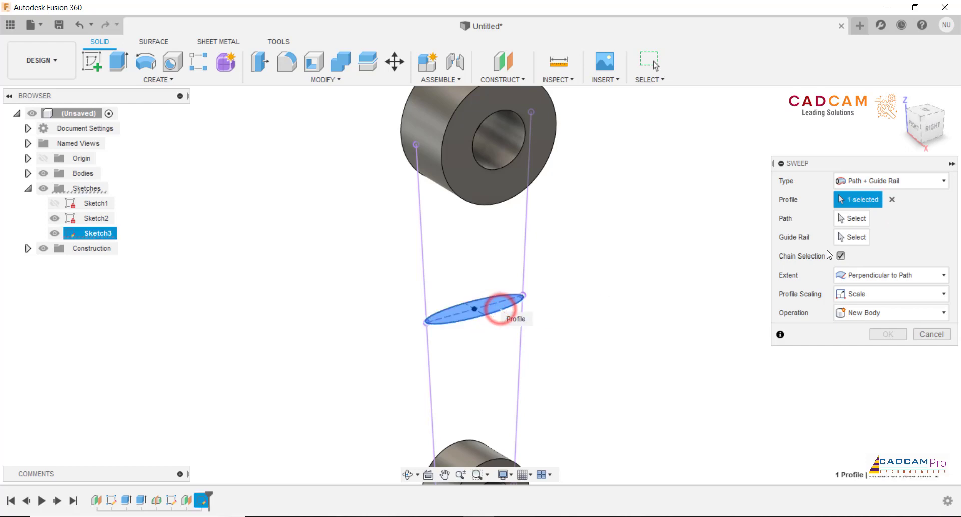
- Sweep along the right line with the left line as guide rail, joining the upper boss
{"action": "left_click", "coordinate": [852, 218]}
{"action": "left_click", "coordinate": [522, 248]}
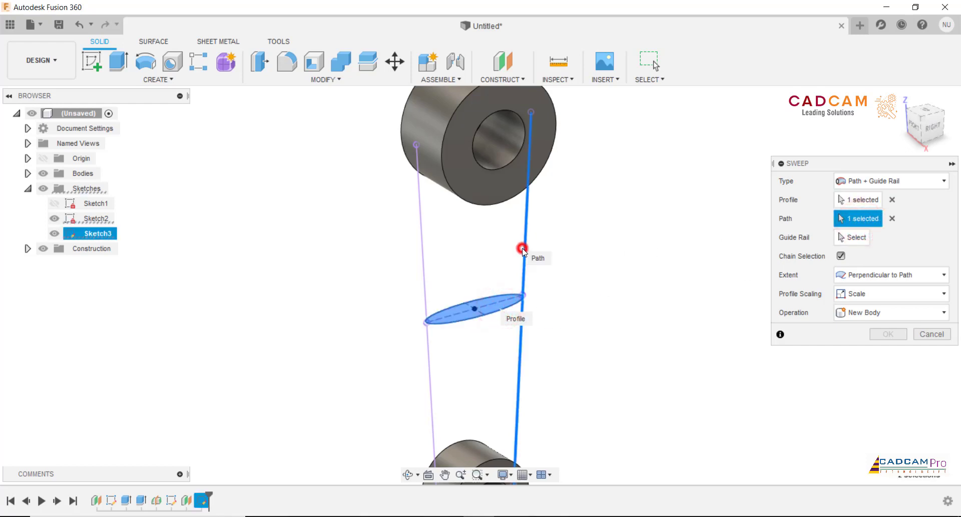
{"action": "left_click", "coordinate": [858, 239]}
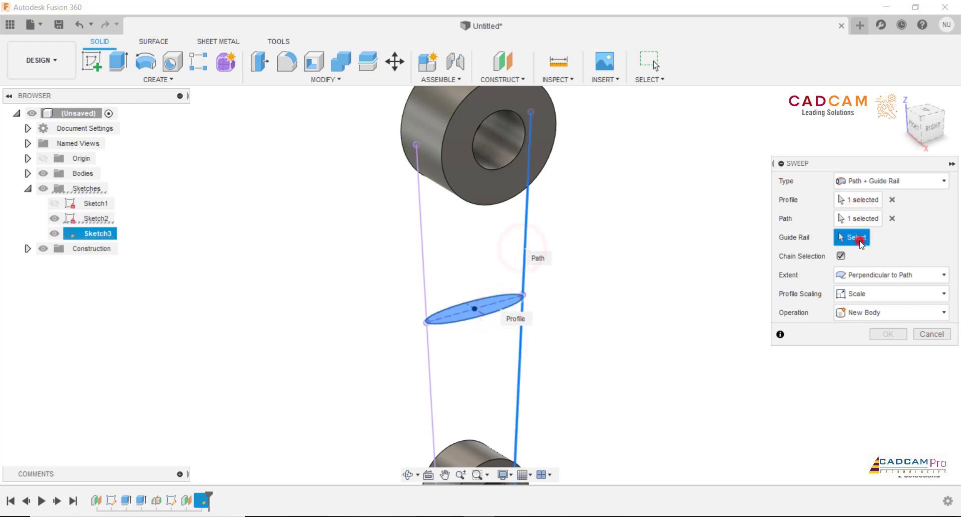
{"action": "left_click", "coordinate": [426, 274]}
{"action": "left_click", "coordinate": [857, 350]}
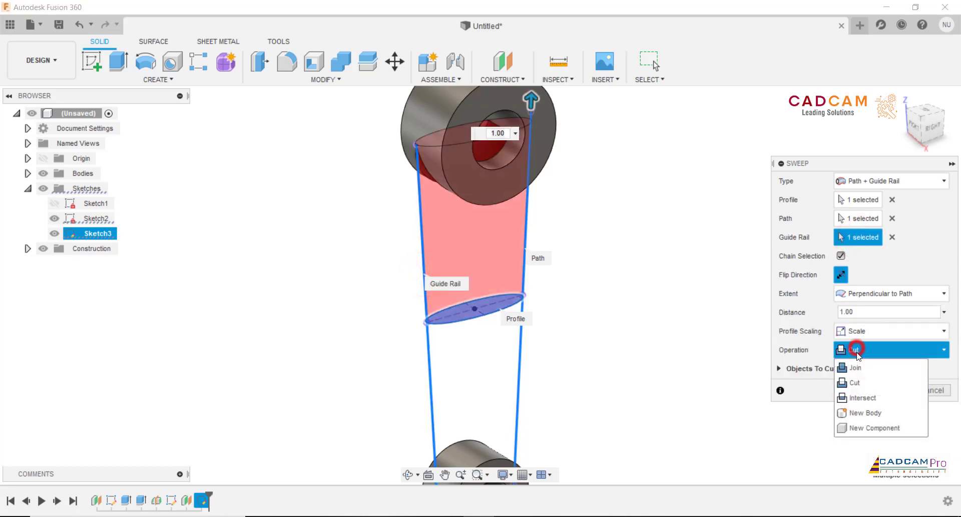
{"action": "left_click", "coordinate": [858, 368]}
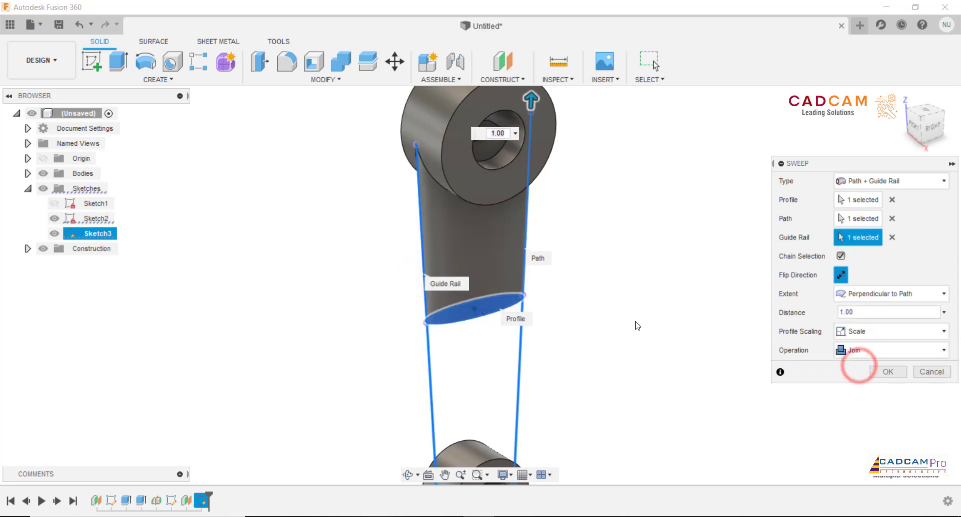
{"action": "left_click", "coordinate": [880, 371]}
- Switch to the right-side view and start a press-pull on the shank
{"action": "scroll", "coordinate": [608, 276], "scroll_direction": "down", "scroll_amount": 2}
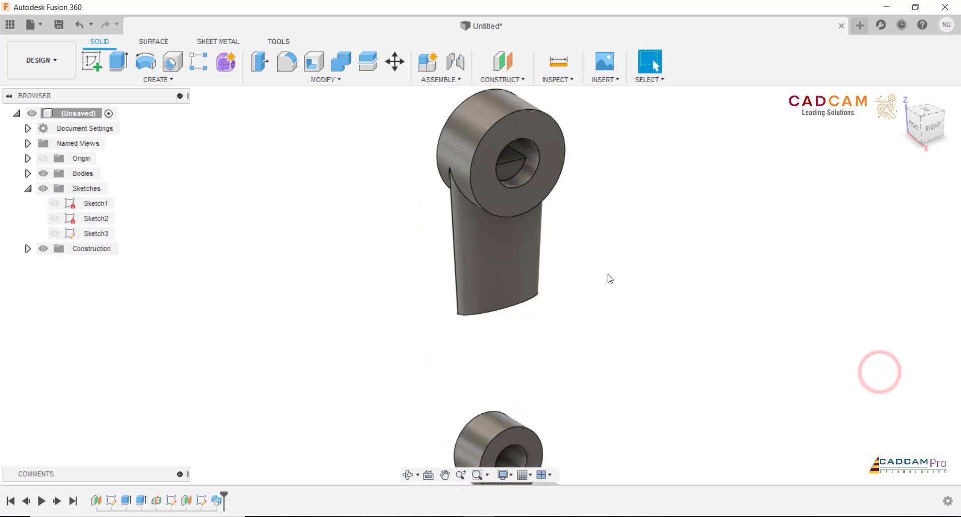
{"action": "scroll", "coordinate": [611, 281], "scroll_direction": "down", "scroll_amount": 3}
{"action": "scroll", "coordinate": [615, 291], "scroll_direction": "down", "scroll_amount": 2}
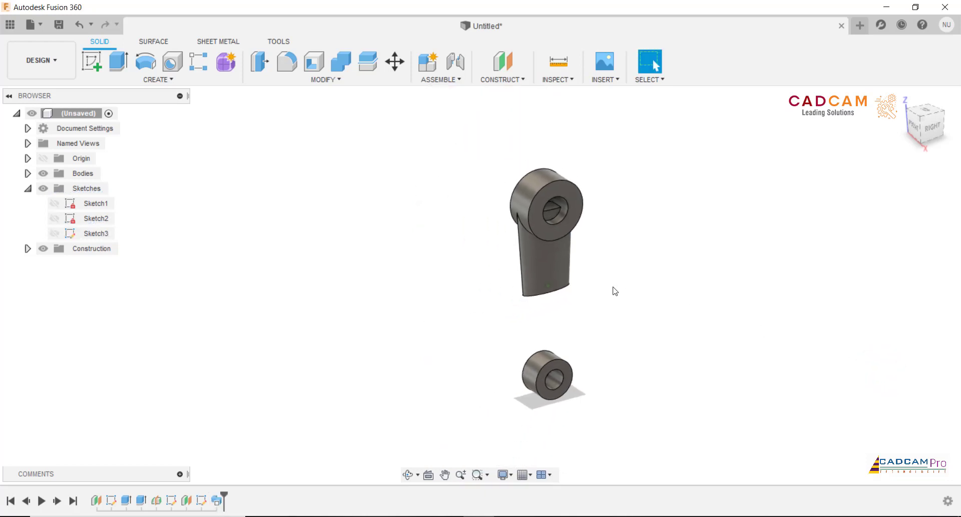
{"action": "left_click", "coordinate": [922, 131]}
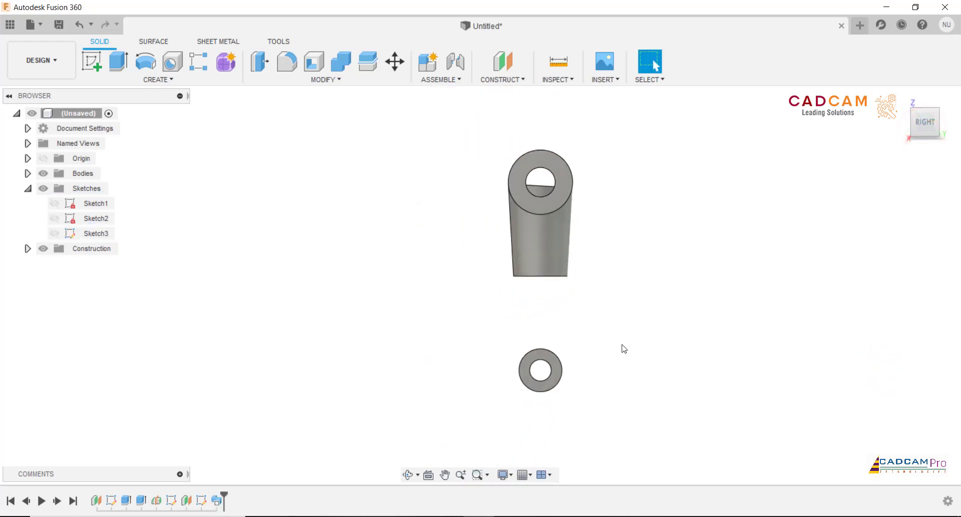
{"action": "right_click", "coordinate": [632, 335]}
{"action": "left_click", "coordinate": [665, 317]}
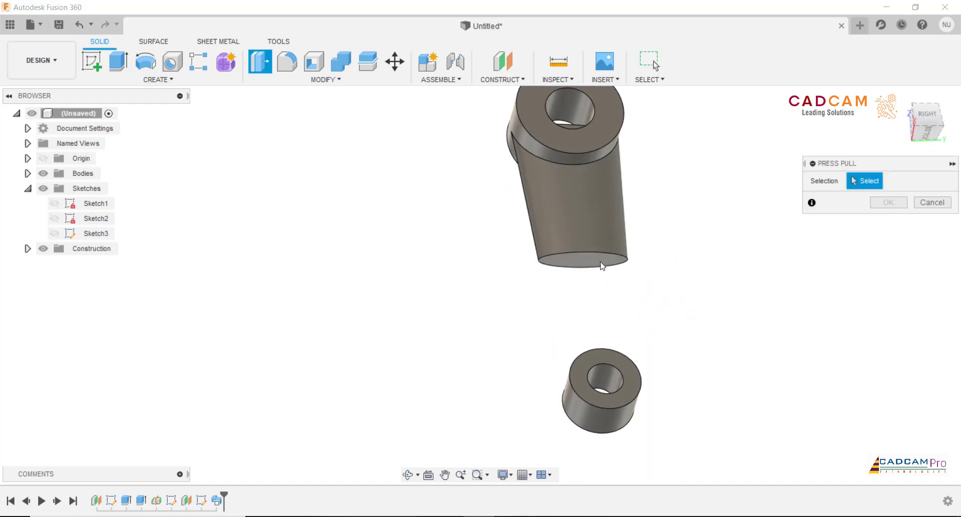
- Offset the shank's bottom face 70 mm so it reaches the lower boss
{"action": "left_click", "coordinate": [601, 260]}
{"action": "left_click", "coordinate": [927, 120]}
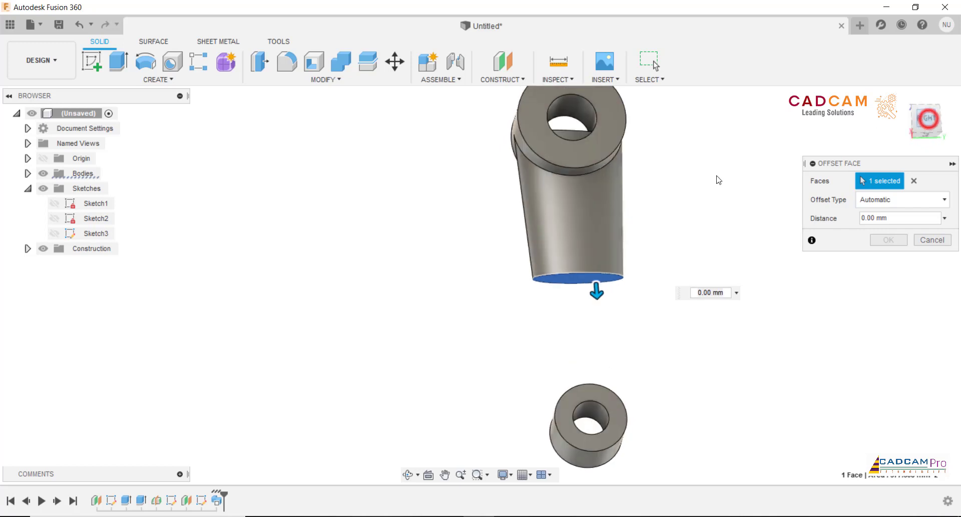
{"action": "scroll", "coordinate": [719, 180], "scroll_direction": "down", "scroll_amount": 2}
{"action": "left_click_drag", "start_coordinate": [623, 306], "coordinate": [648, 416]}
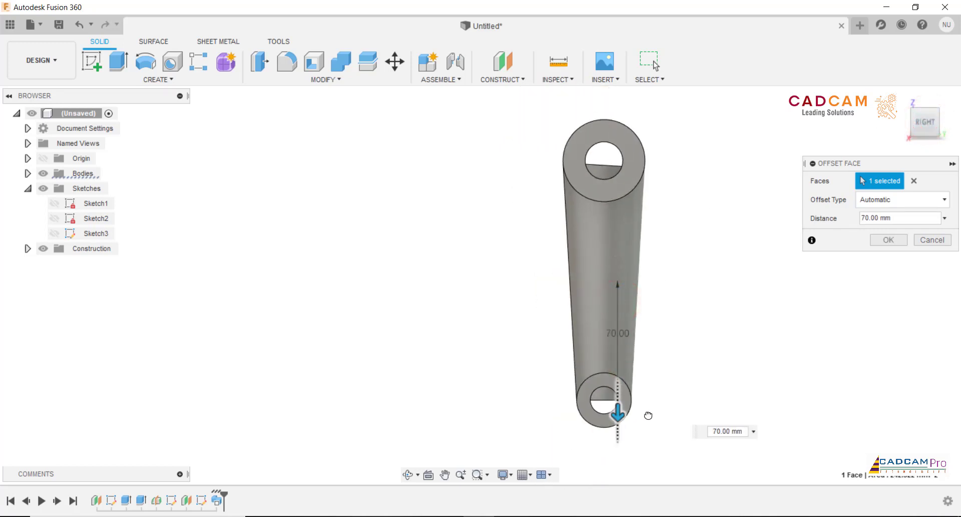
{"action": "left_click", "coordinate": [886, 242]}
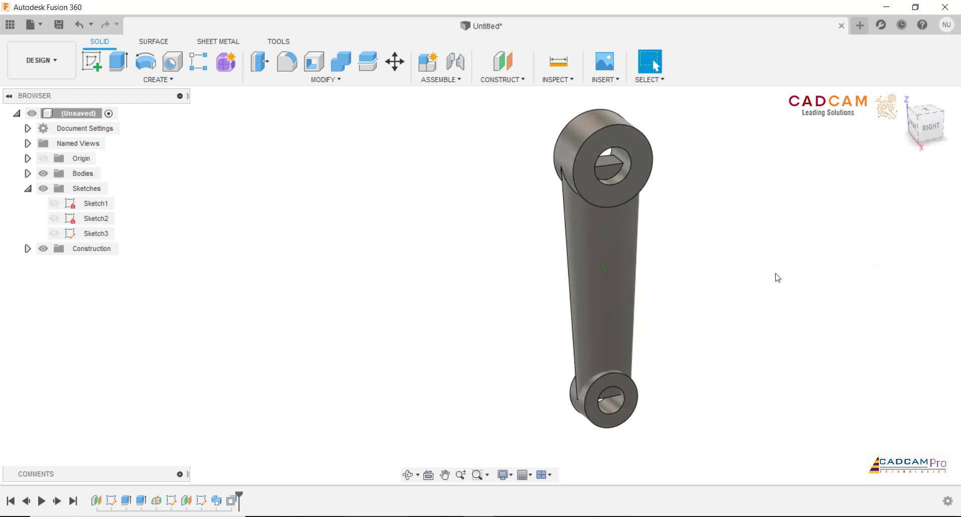
- Combine the shank target body with the lower boss cylinder using Join
{"action": "left_click", "coordinate": [333, 65]}
{"action": "left_click", "coordinate": [601, 166]}
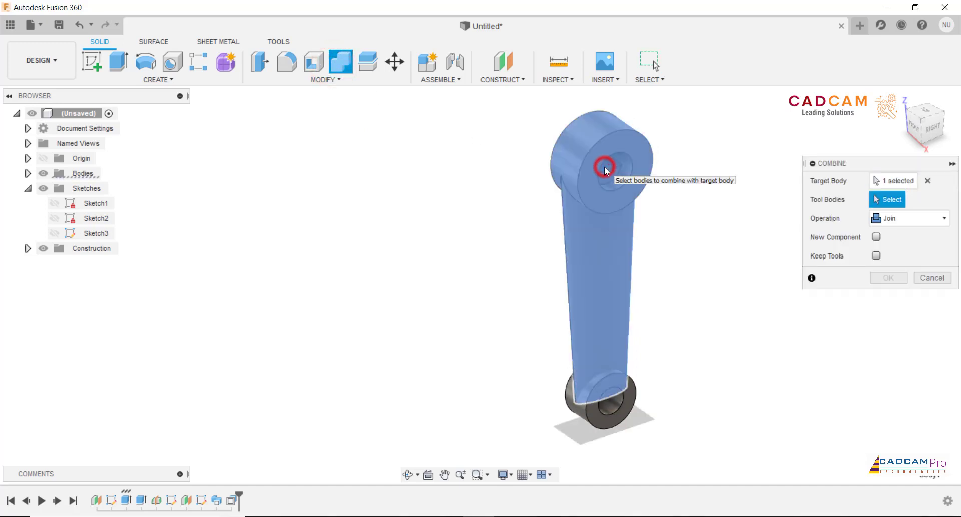
{"action": "left_click", "coordinate": [626, 409]}
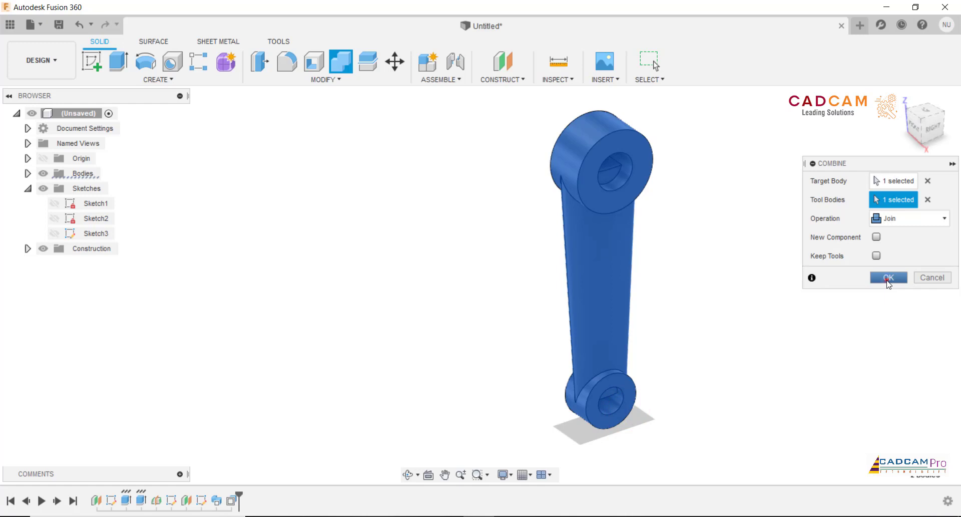
{"action": "left_click", "coordinate": [887, 281]}
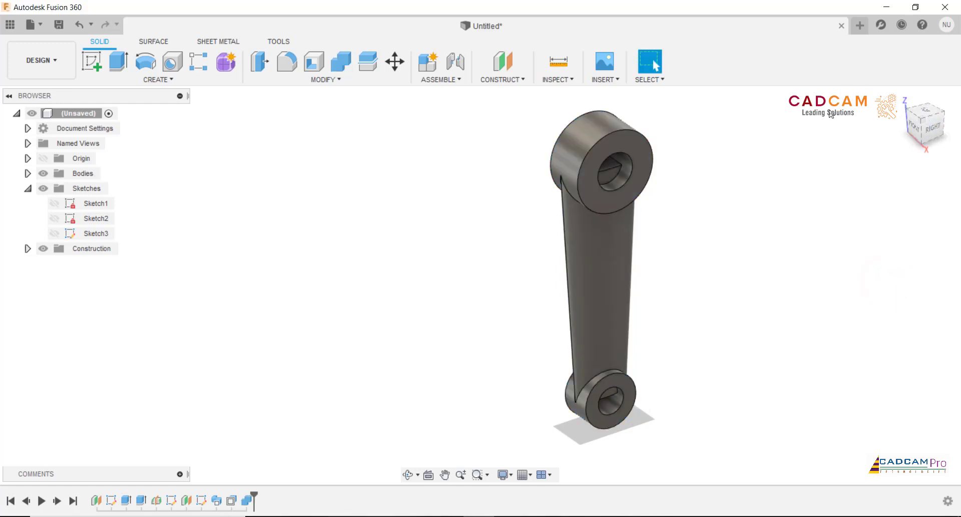
- Start deleting faces, selecting the lower and flat keyway faces inside the first bore
{"action": "scroll", "coordinate": [672, 104], "scroll_direction": "up", "scroll_amount": 3}
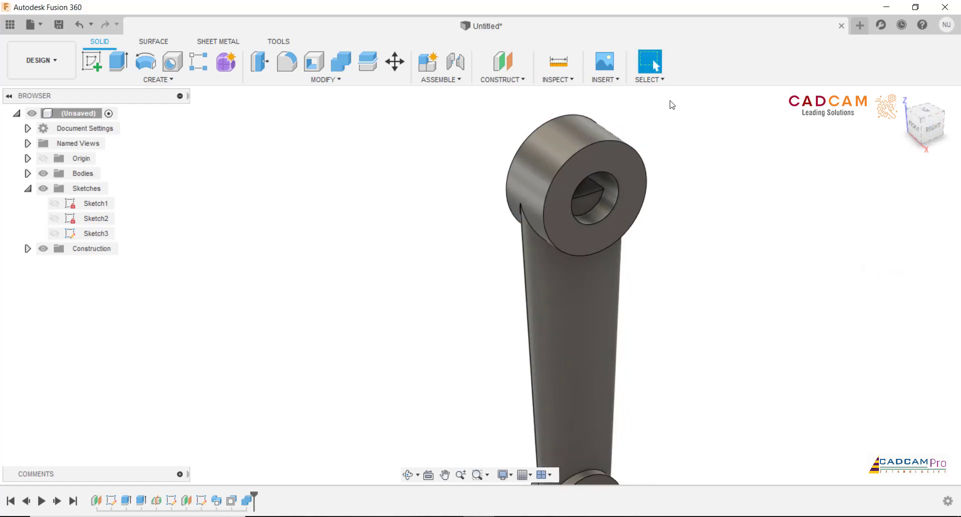
{"action": "left_click", "coordinate": [337, 82]}
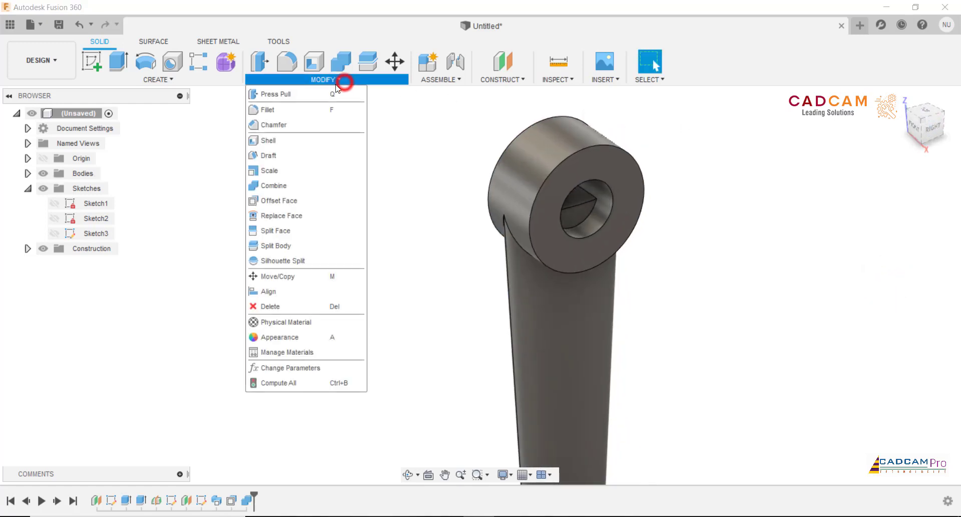
{"action": "left_click", "coordinate": [274, 305]}
{"action": "scroll", "coordinate": [731, 200], "scroll_direction": "up", "scroll_amount": 3}
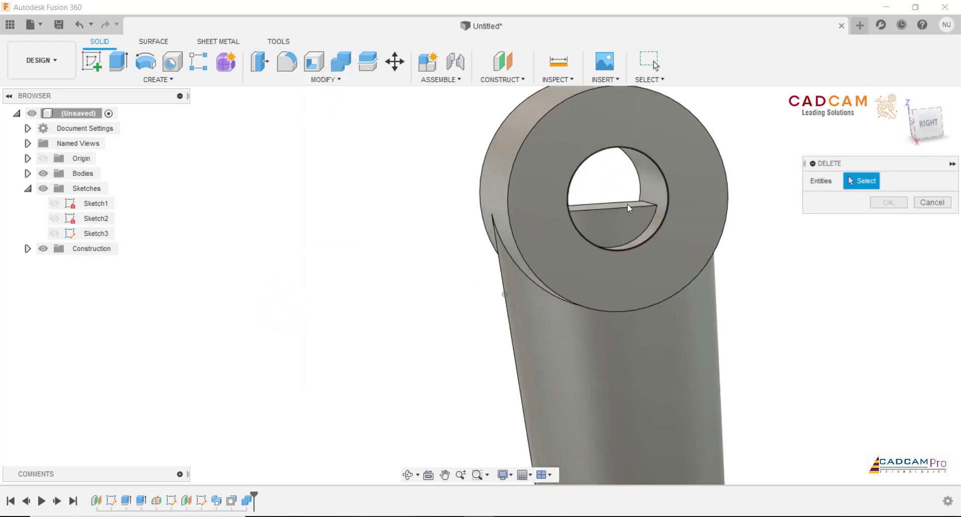
{"action": "left_click", "coordinate": [595, 229]}
{"action": "scroll", "coordinate": [614, 200], "scroll_direction": "up", "scroll_amount": 3}
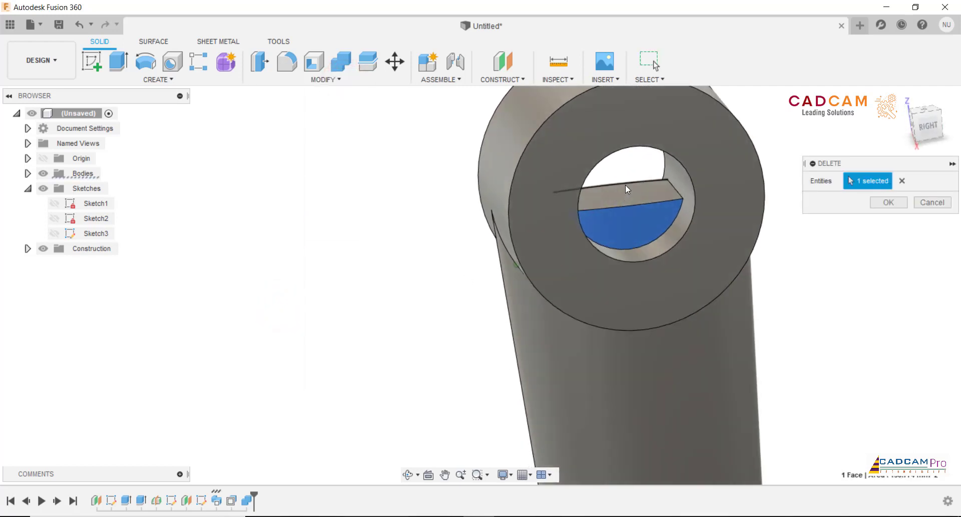
{"action": "left_click", "coordinate": [641, 194]}
- Add the remaining keyway faces of both bores, delete them, and return to three-quarter view
{"action": "mouse_move", "coordinate": [640, 194]}
{"action": "middle_mouse_down", "text": "shift"}
{"action": "mouse_move", "coordinate": [378, 222]}
{"action": "mouse_move", "coordinate": [485, 379]}
{"action": "mouse_move", "coordinate": [574, 349]}
{"action": "mouse_move", "coordinate": [384, 305]}
{"action": "middle_mouse_up", "text": "shift"}
{"action": "left_click", "coordinate": [378, 222]}
{"action": "left_click", "coordinate": [384, 305]}
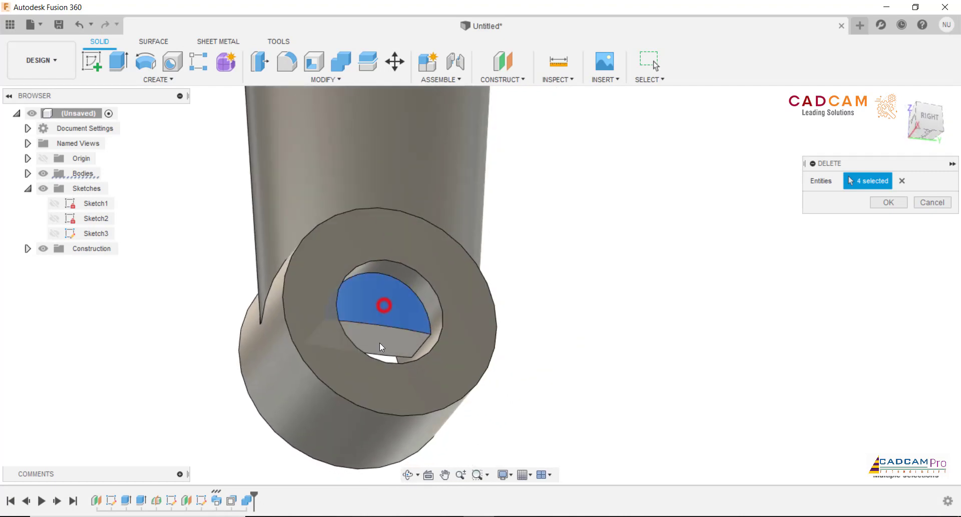
{"action": "mouse_move", "coordinate": [401, 349]}
{"action": "middle_mouse_down", "text": "shift"}
{"action": "mouse_move", "coordinate": [554, 350]}
{"action": "mouse_move", "coordinate": [418, 360]}
{"action": "middle_mouse_up", "text": "shift"}
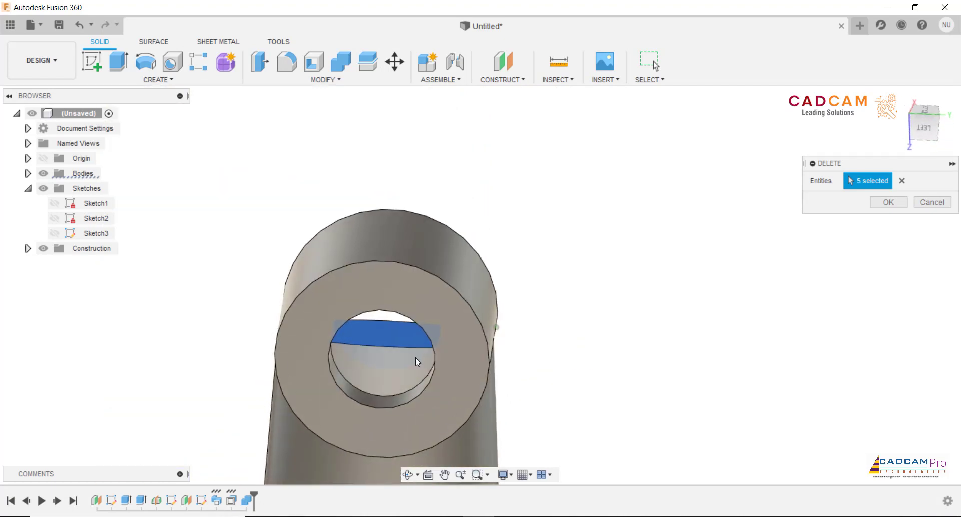
{"action": "left_click", "coordinate": [416, 357]}
{"action": "left_click", "coordinate": [875, 203]}
{"action": "scroll", "coordinate": [639, 223], "scroll_direction": "down", "scroll_amount": 2}
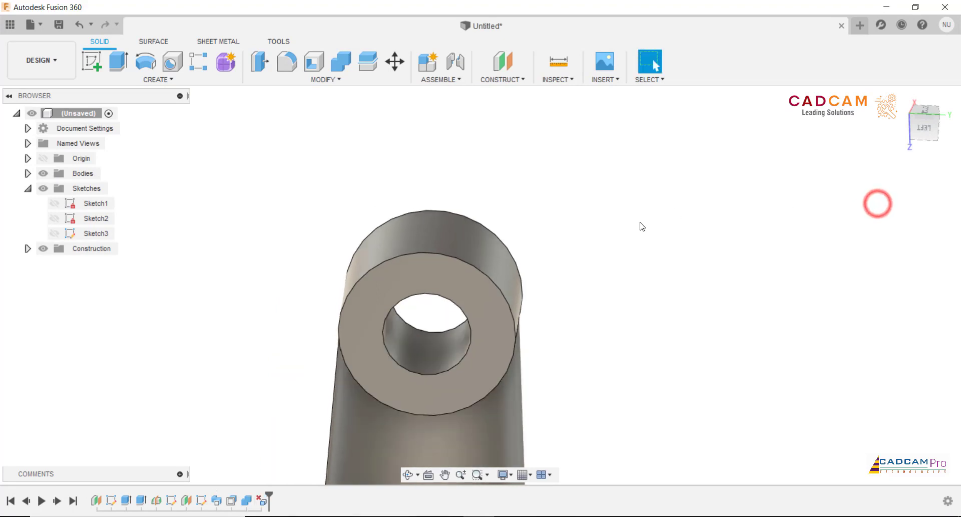
{"action": "scroll", "coordinate": [642, 229], "scroll_direction": "down", "scroll_amount": 2}
{"action": "middle_click_drag", "start_coordinate": [642, 229], "coordinate": [642, 229], "text": "shift"}
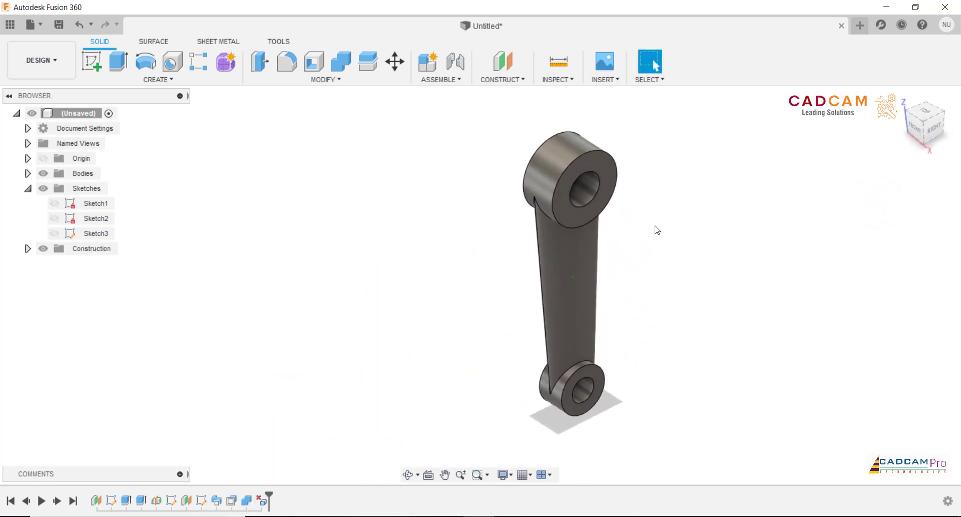
- Mirror the link body across the orange construction plane with pattern type Bodies
{"action": "left_click", "coordinate": [46, 158]}
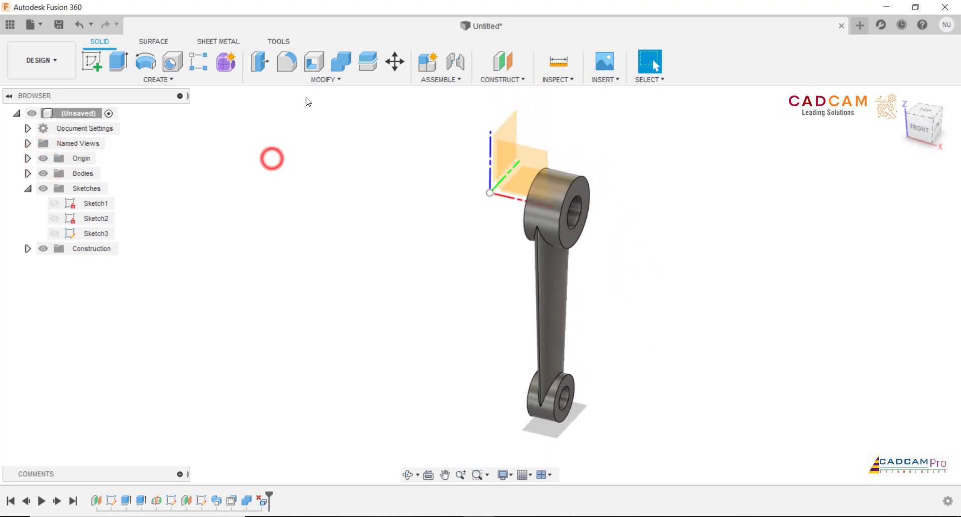
{"action": "left_click", "coordinate": [190, 79]}
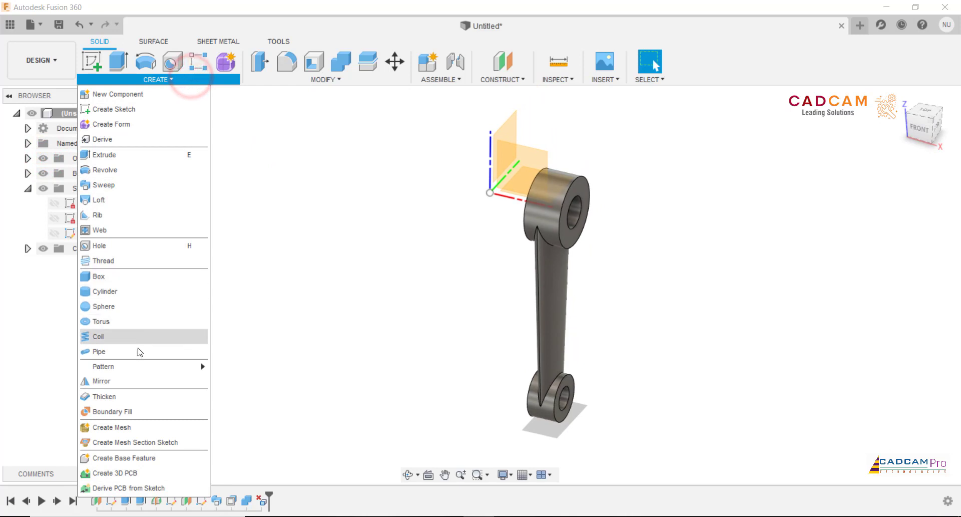
{"action": "left_click", "coordinate": [134, 380]}
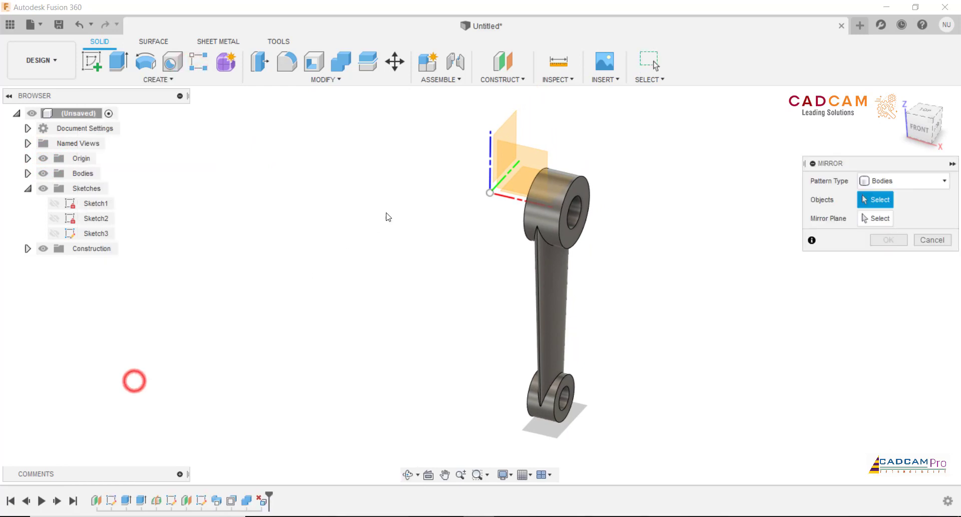
{"action": "left_click", "coordinate": [885, 183]}
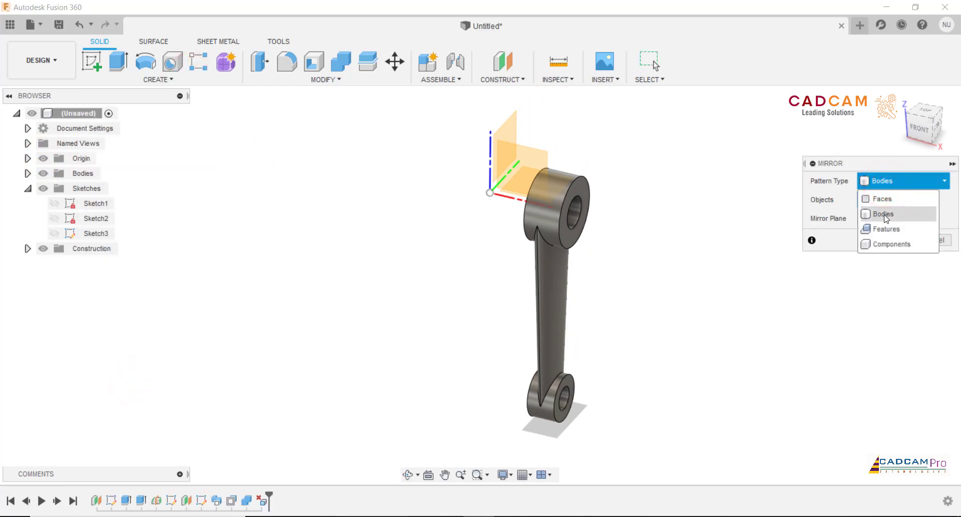
{"action": "left_click", "coordinate": [883, 214]}
{"action": "left_click", "coordinate": [543, 277]}
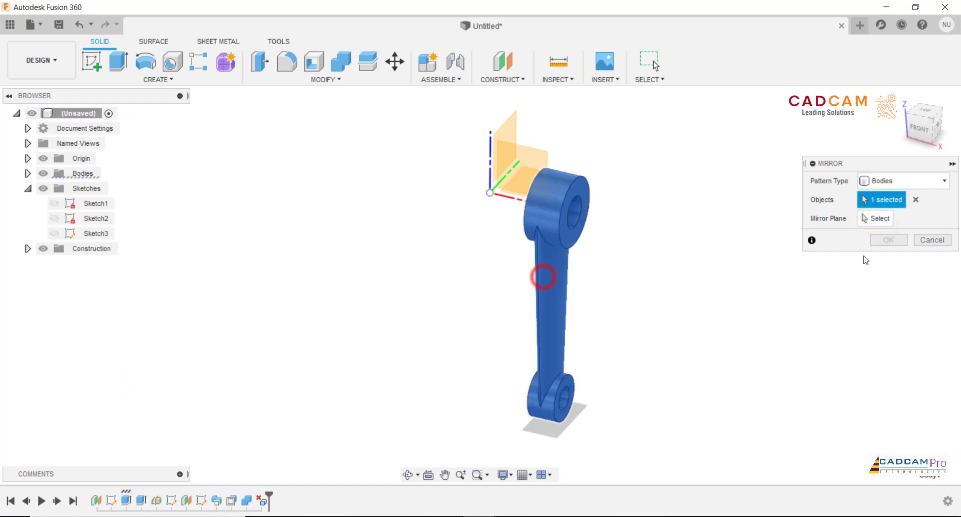
{"action": "left_click", "coordinate": [875, 219]}
{"action": "left_click", "coordinate": [511, 130]}
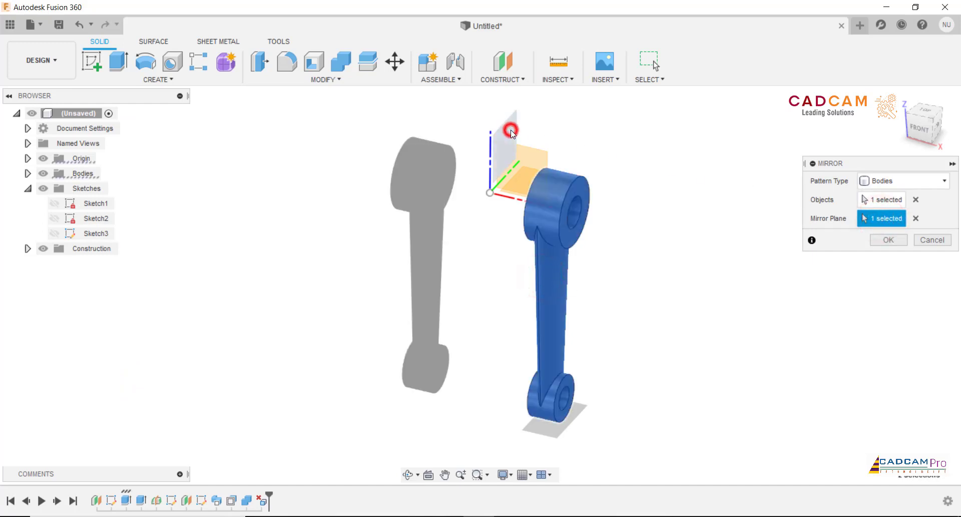
{"action": "left_click", "coordinate": [887, 243]}
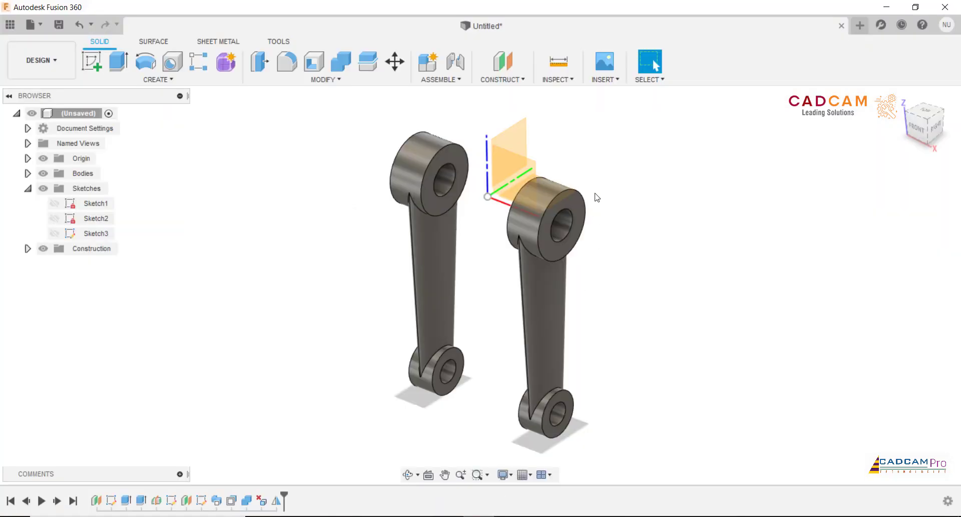
{"action": "scroll", "coordinate": [539, 116], "scroll_direction": "up", "scroll_amount": 2}
- Press-pull the left link's upper bore face 3 mm inward
{"action": "scroll", "coordinate": [537, 117], "scroll_direction": "up", "scroll_amount": 2}
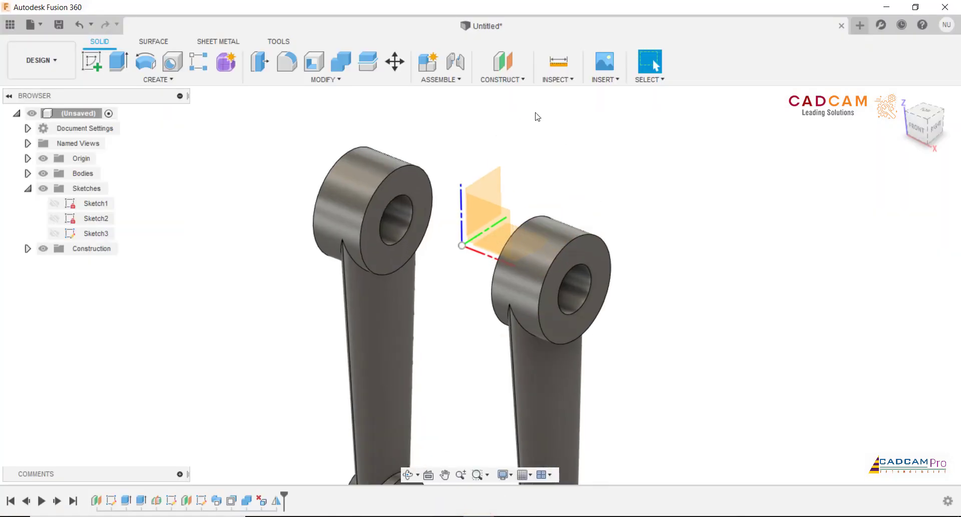
{"action": "right_click", "coordinate": [282, 108]}
{"action": "left_click", "coordinate": [316, 87]}
{"action": "scroll", "coordinate": [362, 123], "scroll_direction": "up", "scroll_amount": 2}
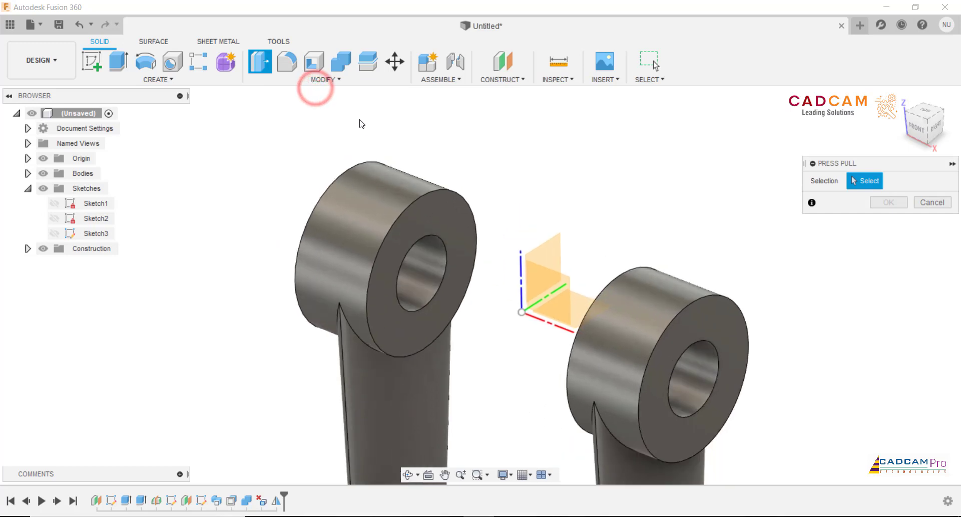
{"action": "left_click", "coordinate": [408, 263]}
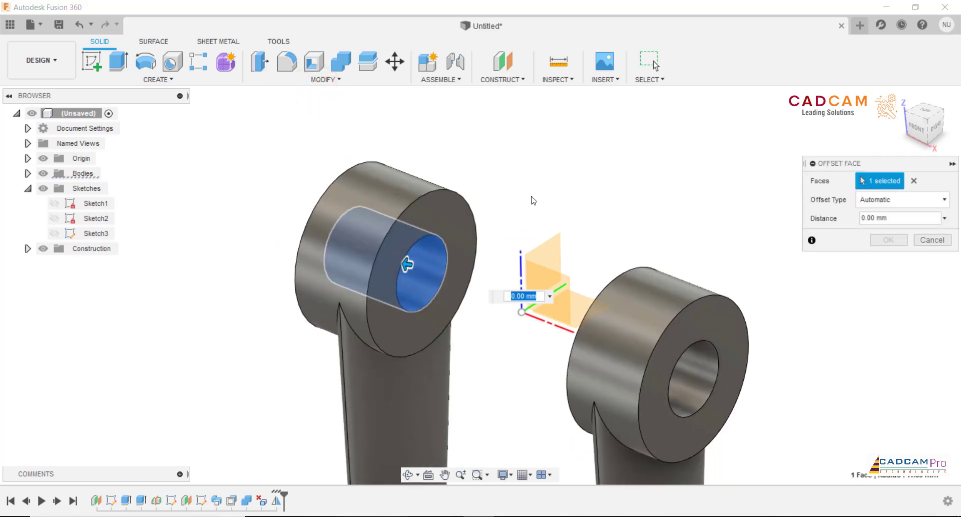
{"action": "left_click_drag", "start_coordinate": [406, 263], "coordinate": [397, 268]}
{"action": "type", "text": "5"}
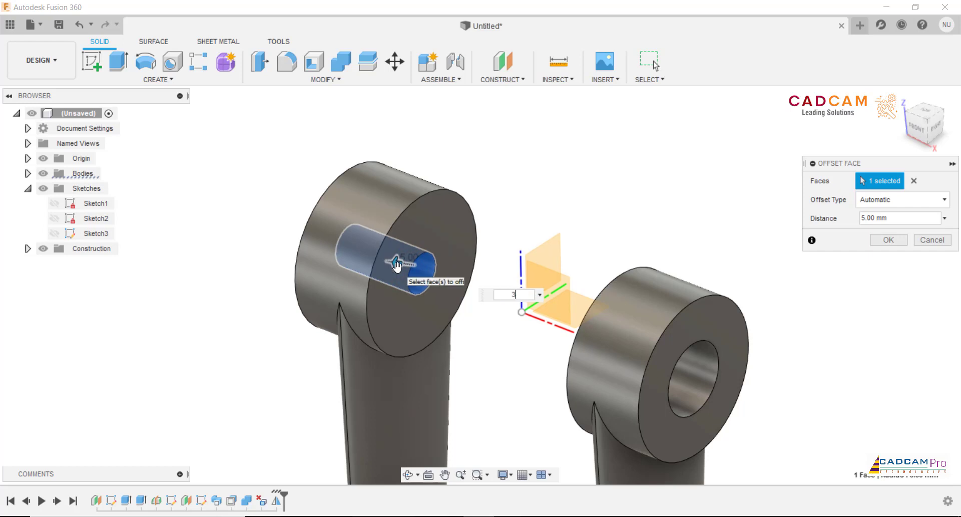
{"action": "key", "text": "Return"}
{"action": "left_click", "coordinate": [887, 240]}
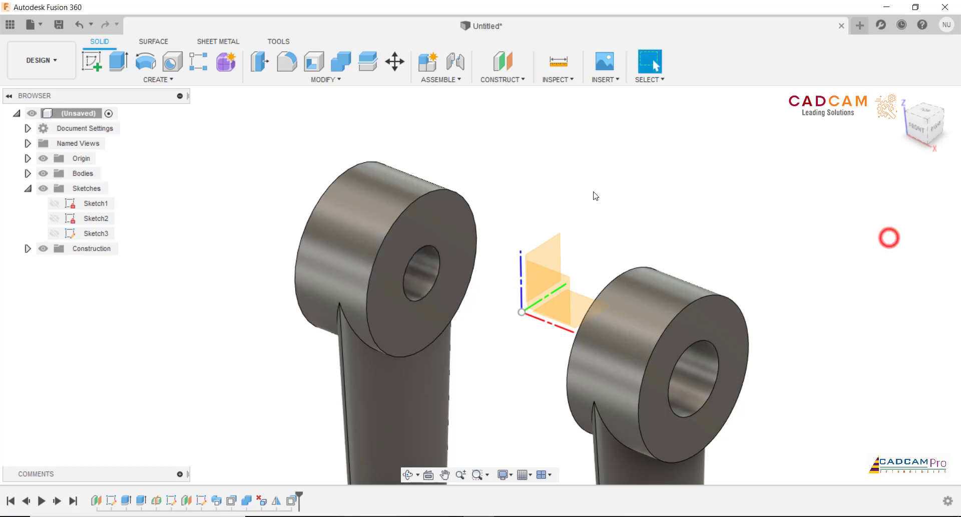
- Measure the bore face to confirm 8.00 mm radius, 16.00 mm diameter
{"action": "left_click", "coordinate": [555, 63]}
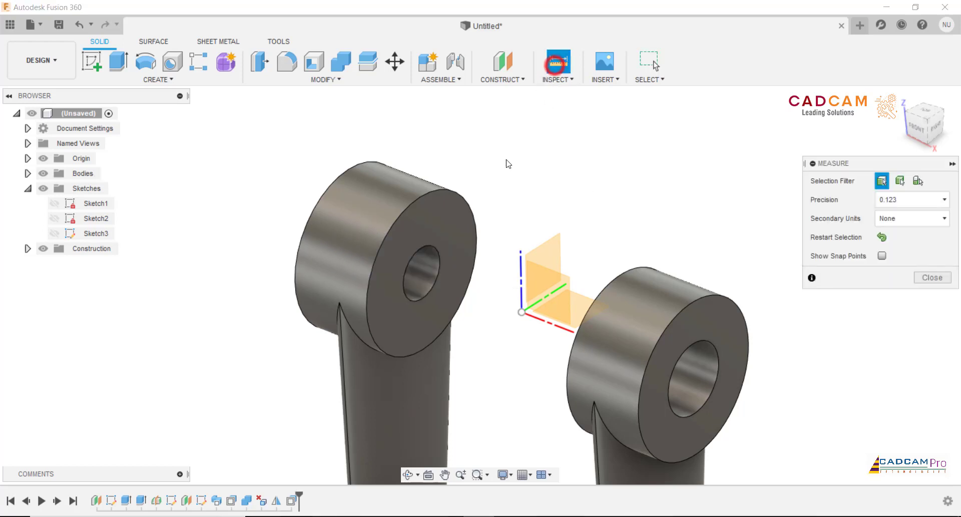
{"action": "left_click", "coordinate": [429, 268]}
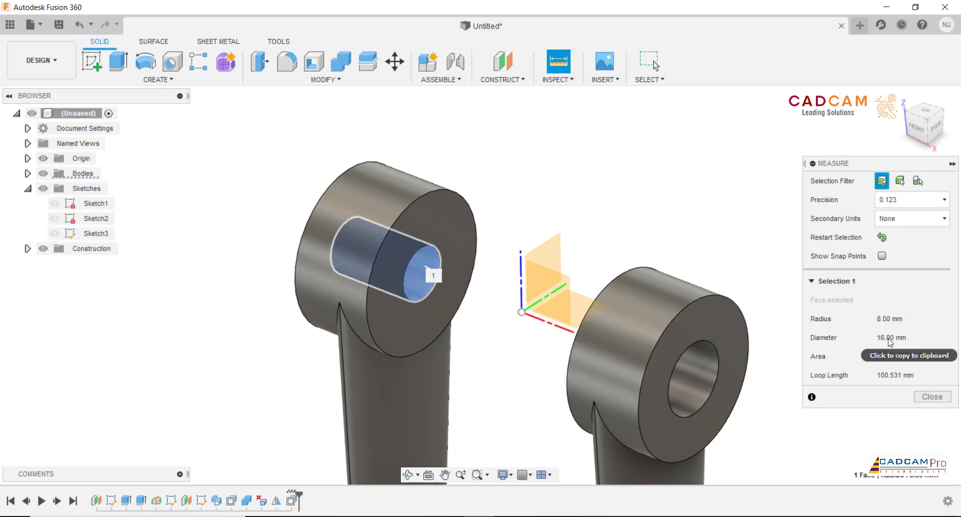
{"action": "left_click", "coordinate": [937, 395]}
{"action": "left_click", "coordinate": [567, 171]}
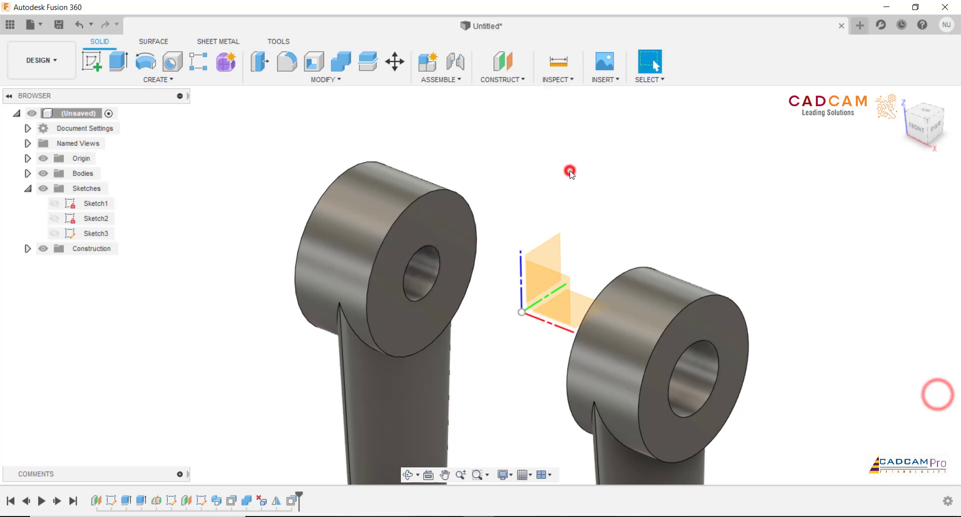
- Sketch on the left upper boss face a 3.20 mm-wide keyway rectangle above the bore
{"action": "left_click", "coordinate": [454, 227]}
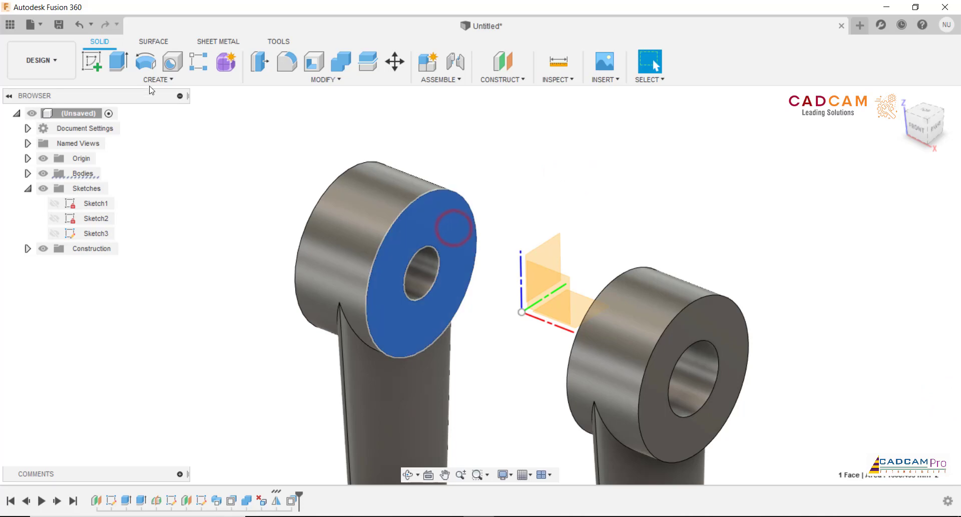
{"action": "left_click", "coordinate": [91, 61]}
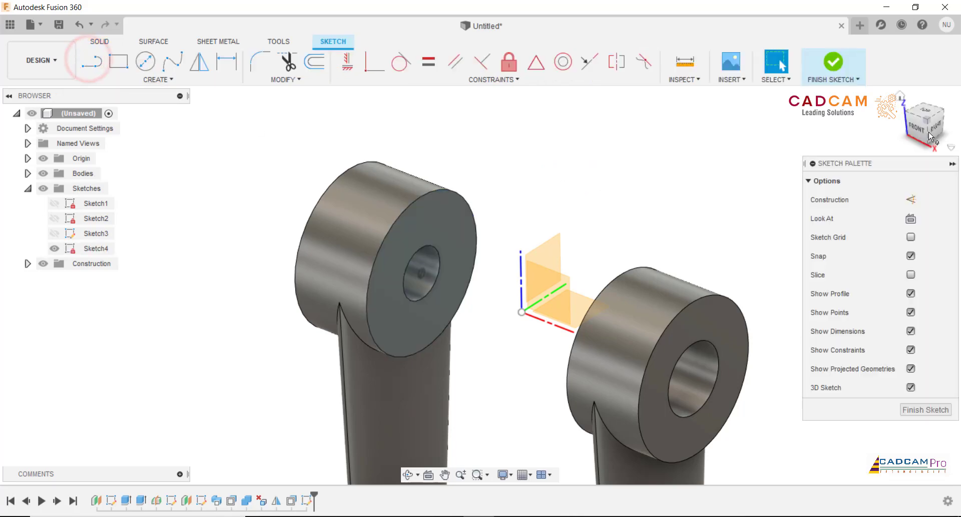
{"action": "left_click", "coordinate": [911, 218]}
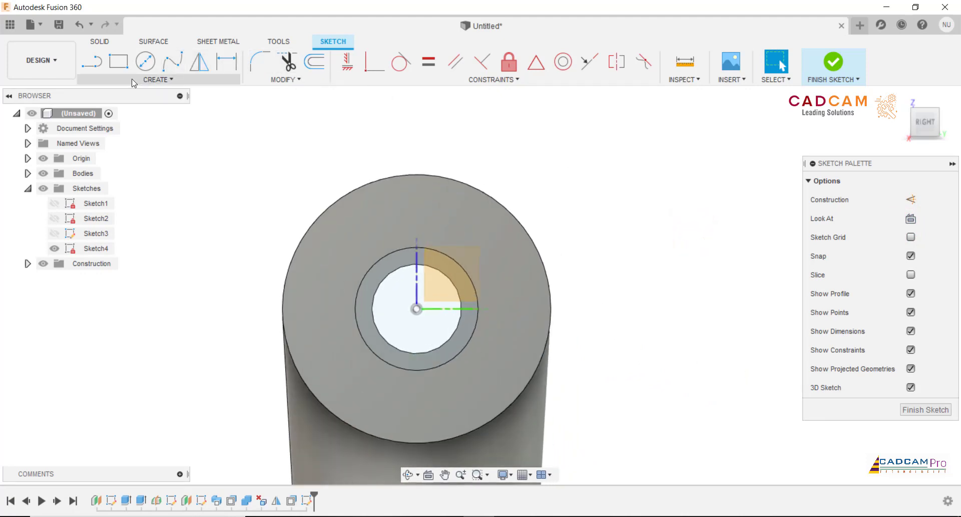
{"action": "left_click", "coordinate": [118, 61]}
{"action": "scroll", "coordinate": [434, 255], "scroll_direction": "up", "scroll_amount": 2}
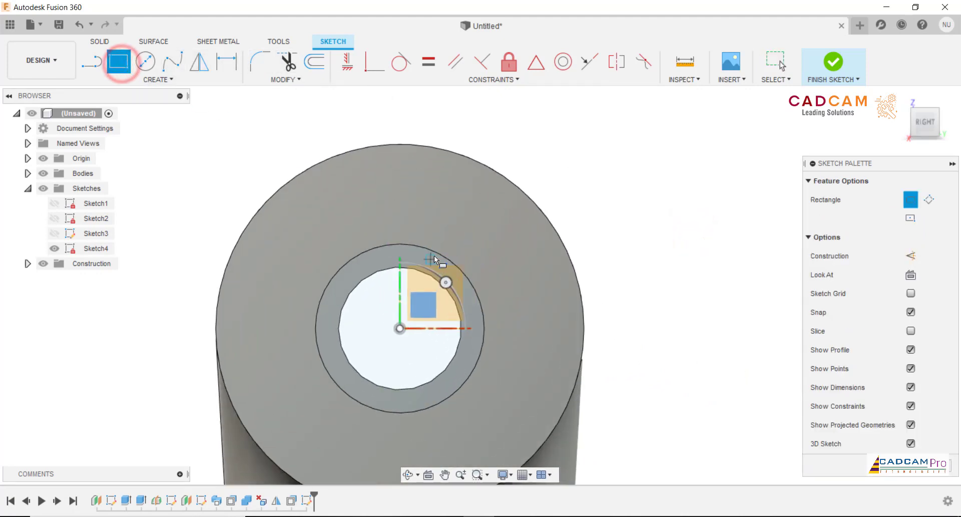
{"action": "scroll", "coordinate": [434, 254], "scroll_direction": "up", "scroll_amount": 1}
{"action": "scroll", "coordinate": [433, 245], "scroll_direction": "up", "scroll_amount": 1}
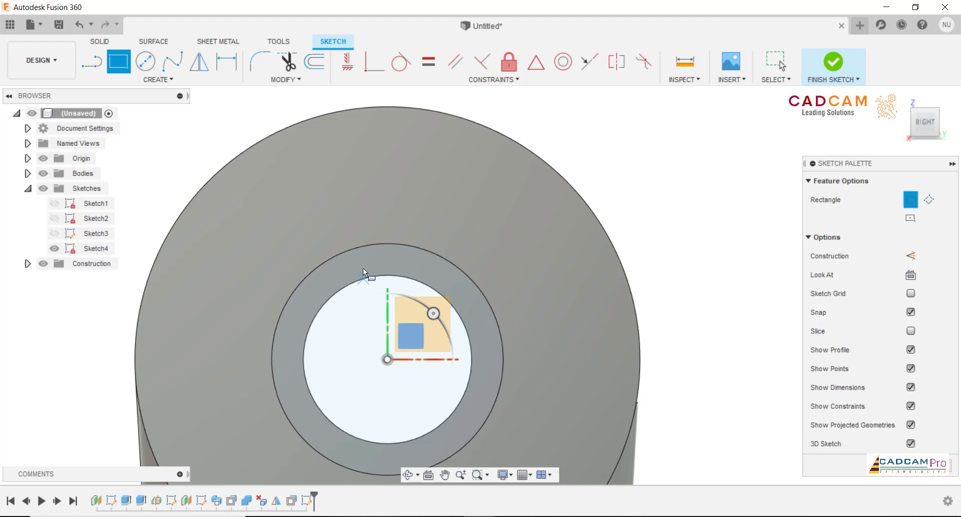
{"action": "left_click", "coordinate": [355, 211]}
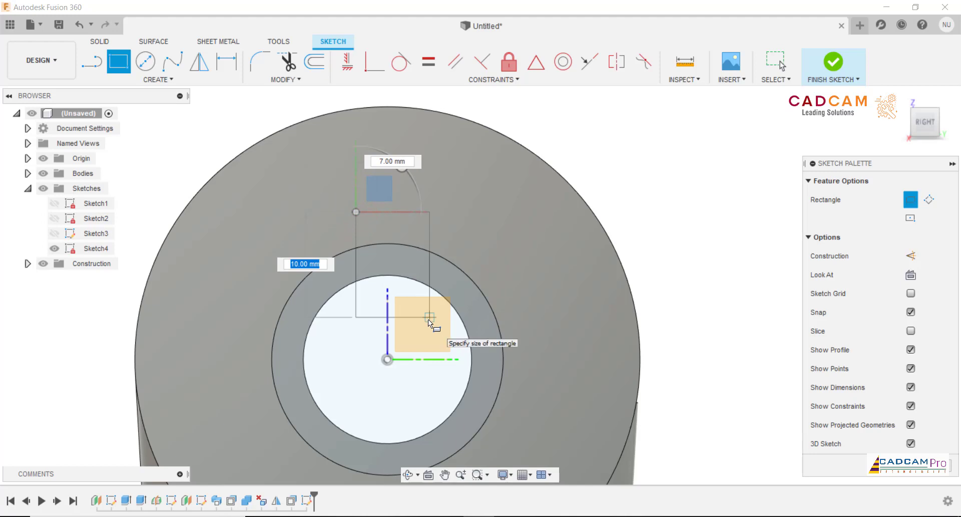
{"action": "key", "text": "Tab"}
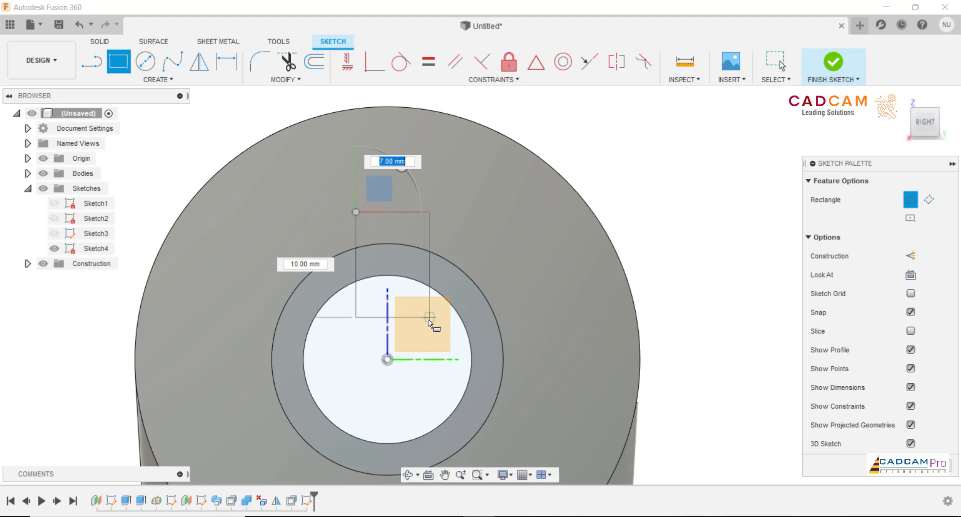
{"action": "type", "text": "3.2"}
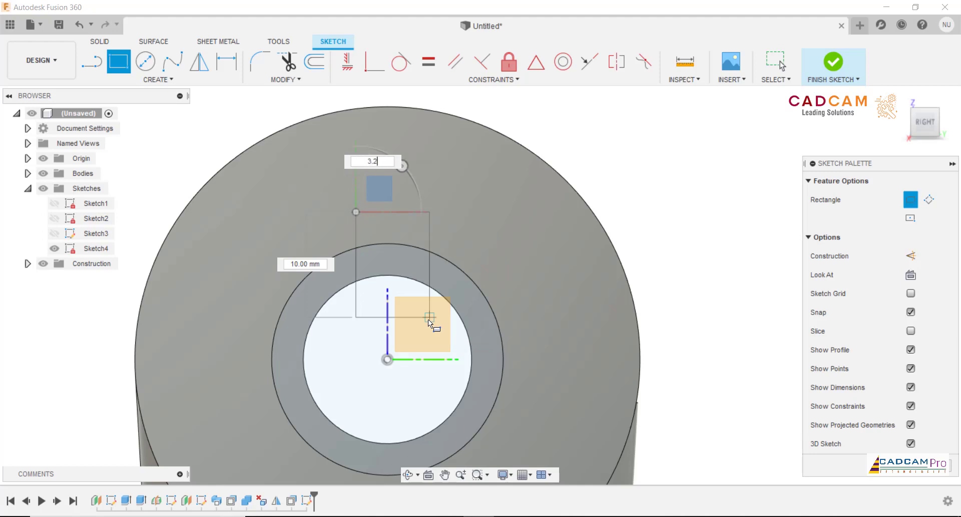
{"action": "key", "text": "Return"}
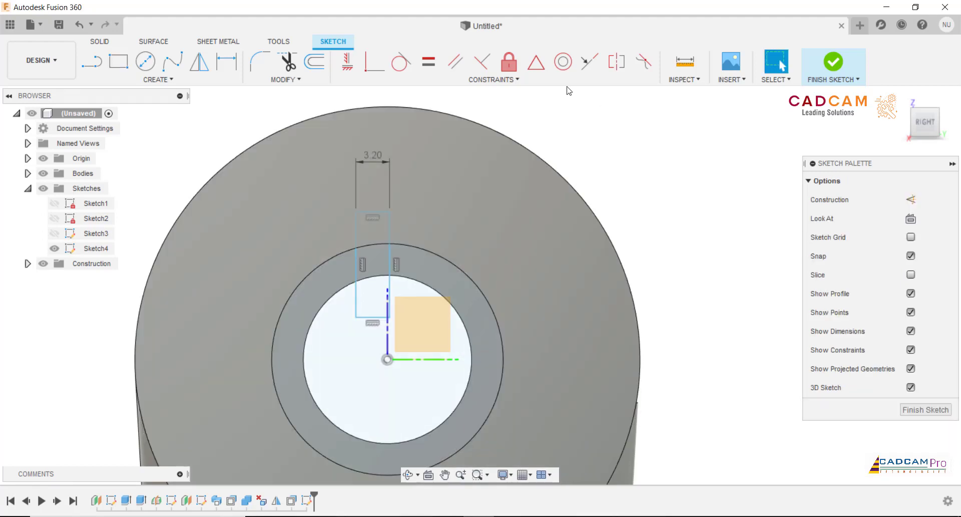
{"action": "left_click", "coordinate": [347, 61]}
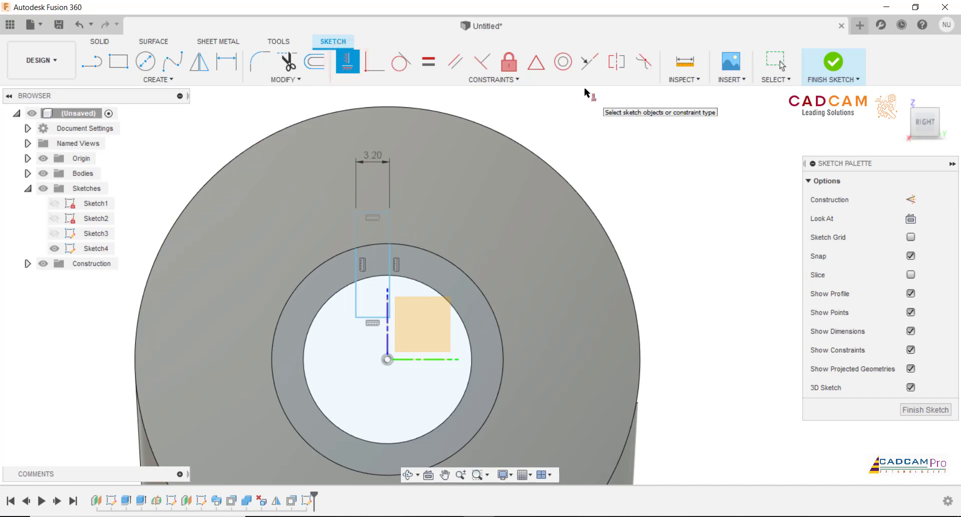
- Dimension the keyway's left edge 1.60 (3.20/2) from the vertical axis to centre it
{"action": "left_click", "coordinate": [226, 61]}
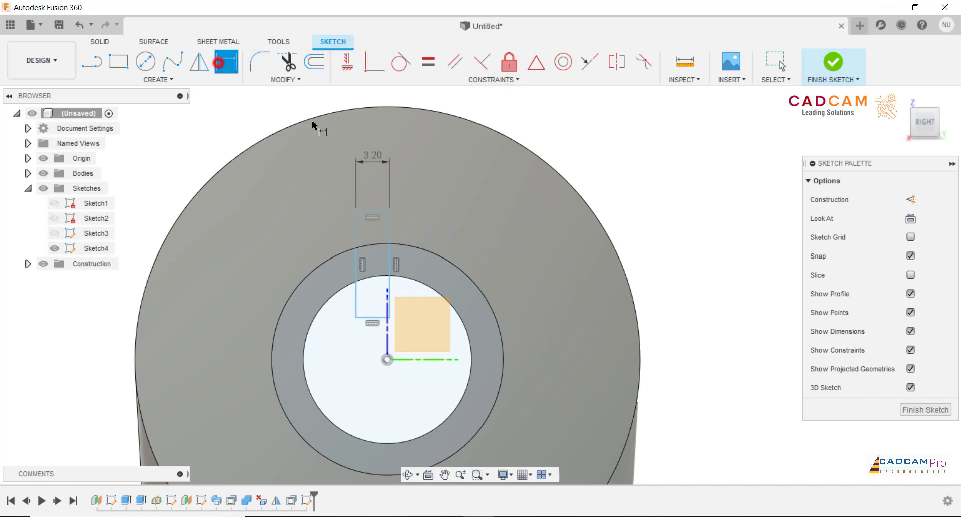
{"action": "left_click", "coordinate": [355, 290]}
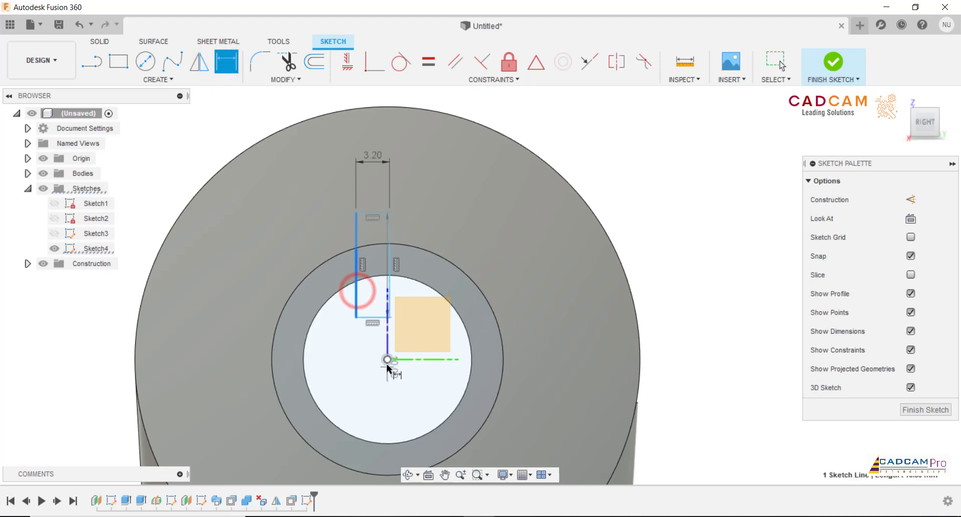
{"action": "left_click", "coordinate": [387, 359]}
{"action": "left_click", "coordinate": [388, 341]}
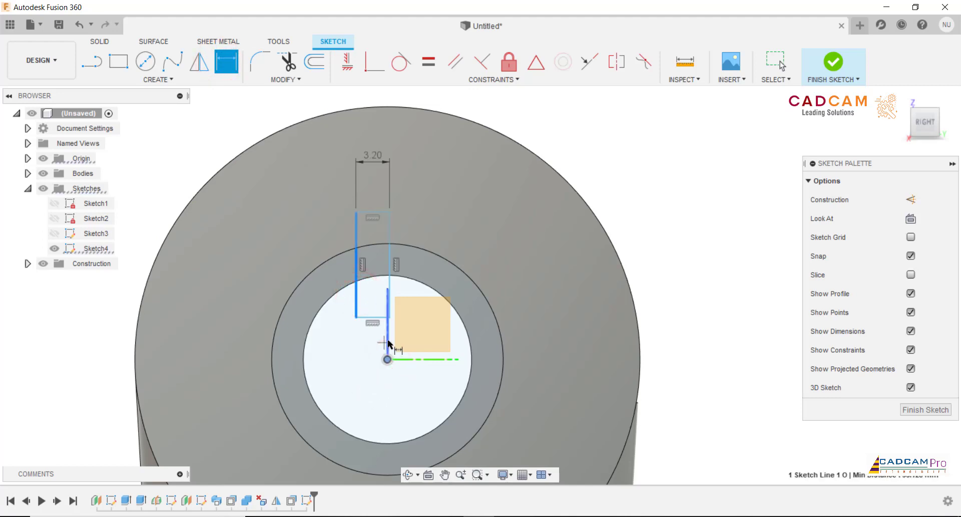
{"action": "left_click", "coordinate": [356, 298]}
{"action": "left_click", "coordinate": [362, 381]}
{"action": "type", "text": "3.2"}
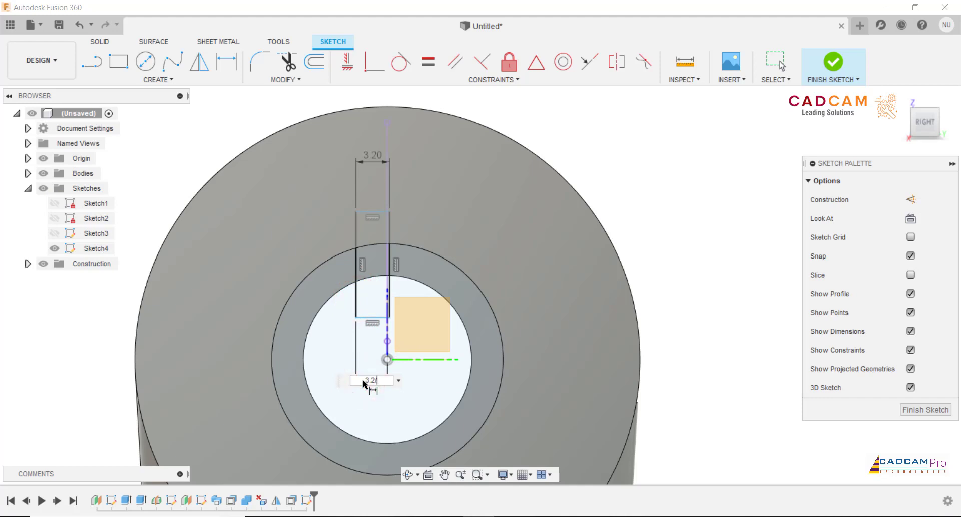
{"action": "type", "text": "/2"}
{"action": "key", "text": "Return"}
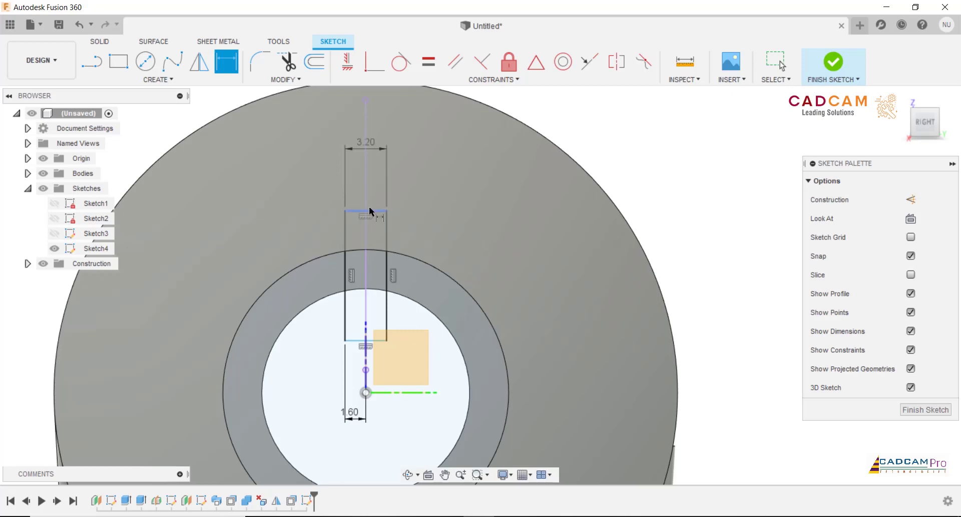
- Cancel the unfinished keyway dimensions, exit the Dimension tool, and zoom on the rectangle and bore
{"action": "left_click", "coordinate": [379, 218]}
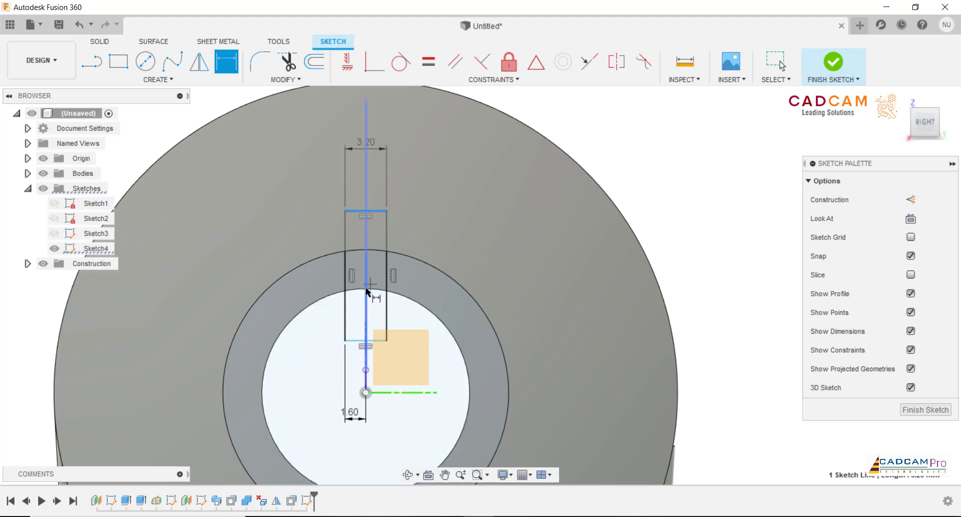
{"action": "scroll", "coordinate": [378, 289], "scroll_direction": "down", "scroll_amount": 2}
{"action": "left_click", "coordinate": [358, 326]}
{"action": "key", "text": "Escape"}
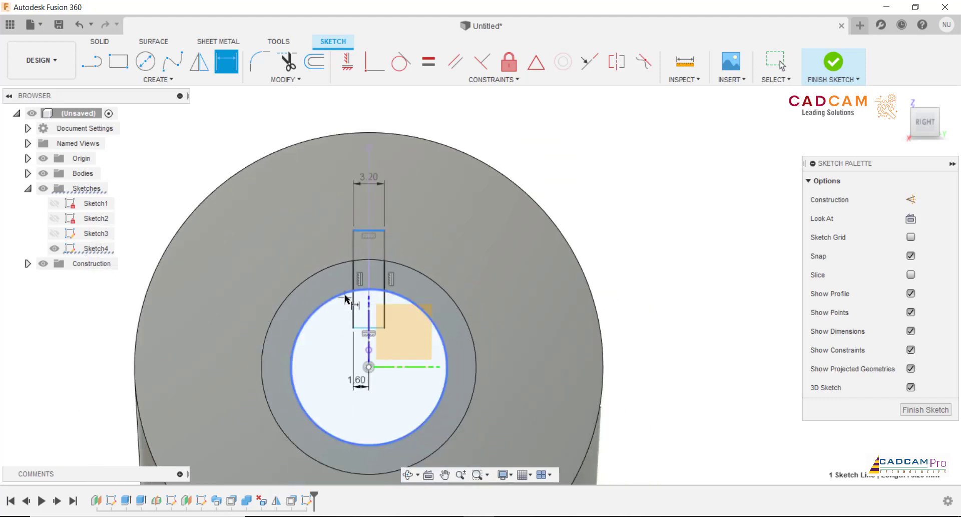
{"action": "left_click", "coordinate": [373, 289]}
{"action": "key", "text": "Escape"}
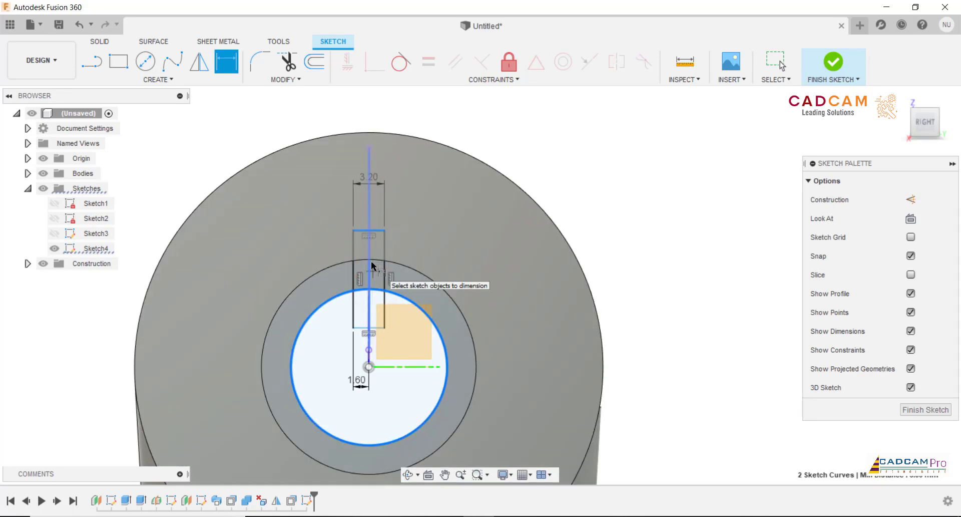
{"action": "key", "text": "Escape"}
{"action": "scroll", "coordinate": [386, 275], "scroll_direction": "up", "scroll_amount": 5}
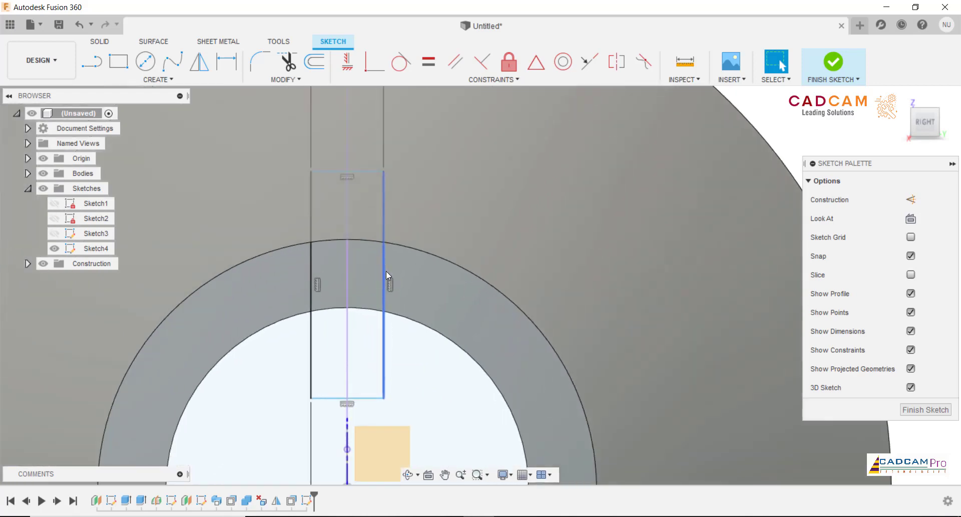
{"action": "scroll", "coordinate": [380, 281], "scroll_direction": "down", "scroll_amount": 3}
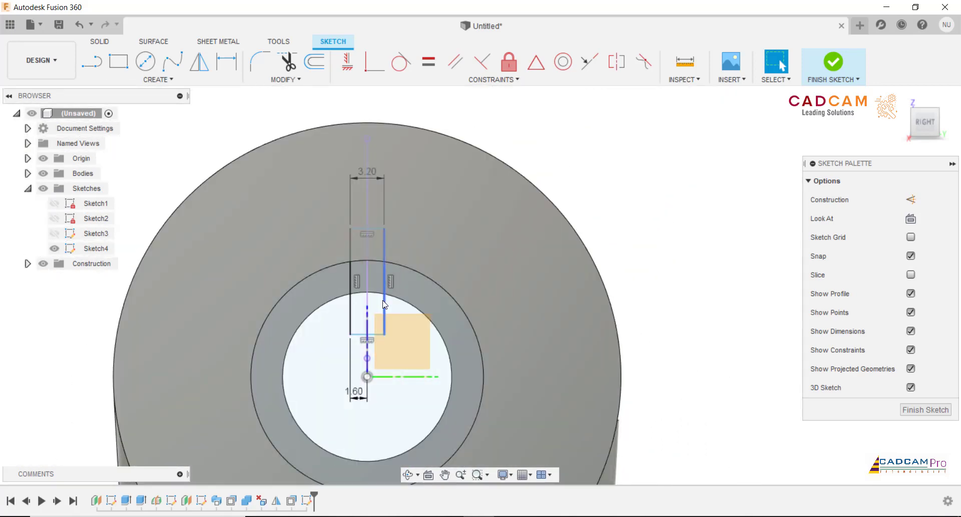
{"action": "scroll", "coordinate": [385, 303], "scroll_direction": "up", "scroll_amount": 3}
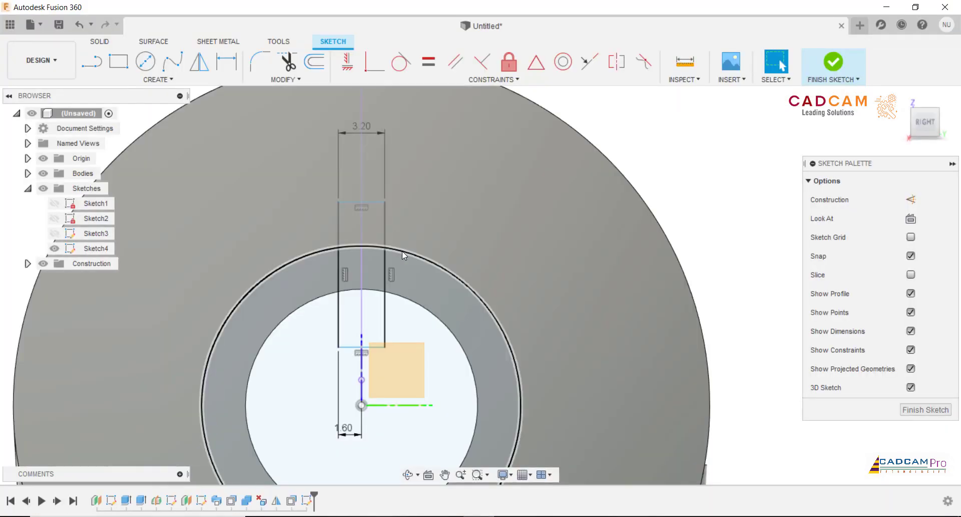
{"action": "scroll", "coordinate": [373, 285], "scroll_direction": "up", "scroll_amount": 2}
{"action": "scroll", "coordinate": [383, 210], "scroll_direction": "up", "scroll_amount": 2}
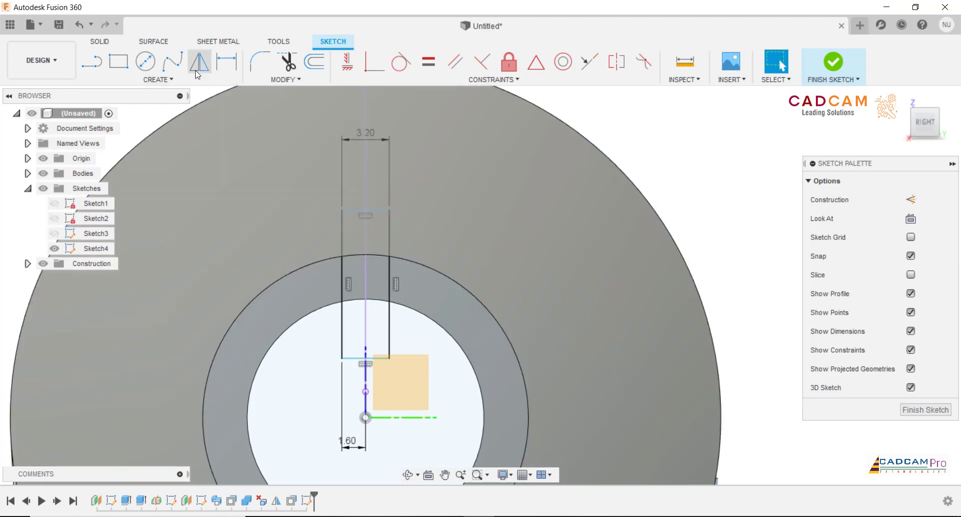
- Project the bore's inner circle edge into the keyway sketch
{"action": "left_click", "coordinate": [164, 80]}
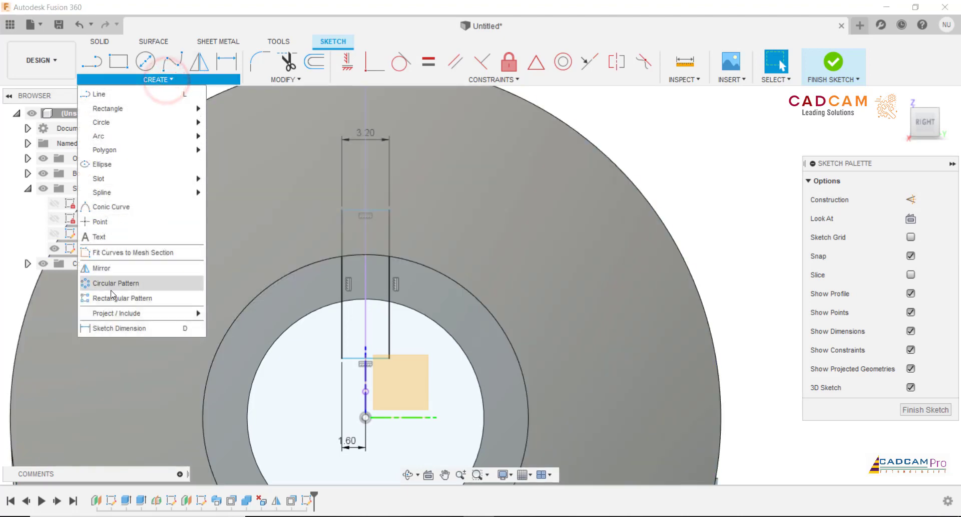
{"action": "mouse_move", "coordinate": [116, 313]}
{"action": "left_click", "coordinate": [233, 314]}
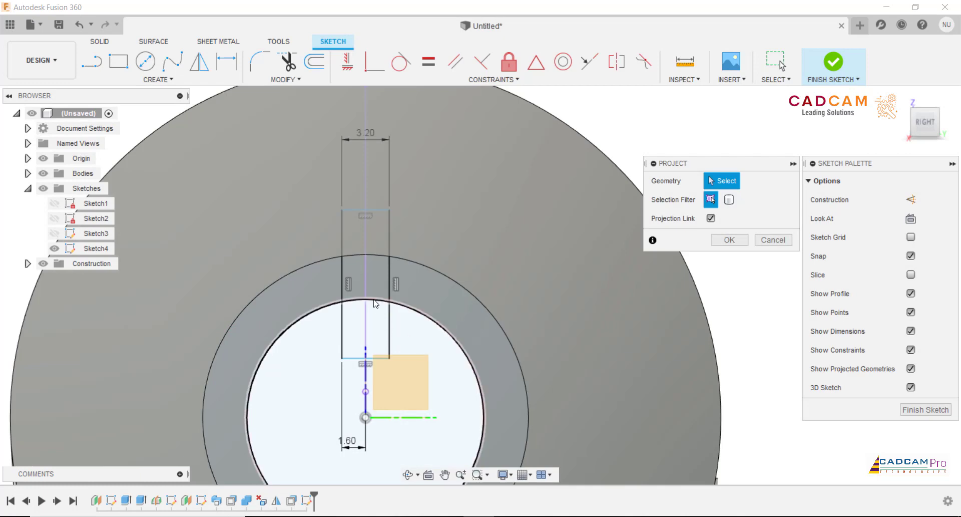
{"action": "left_click", "coordinate": [375, 299]}
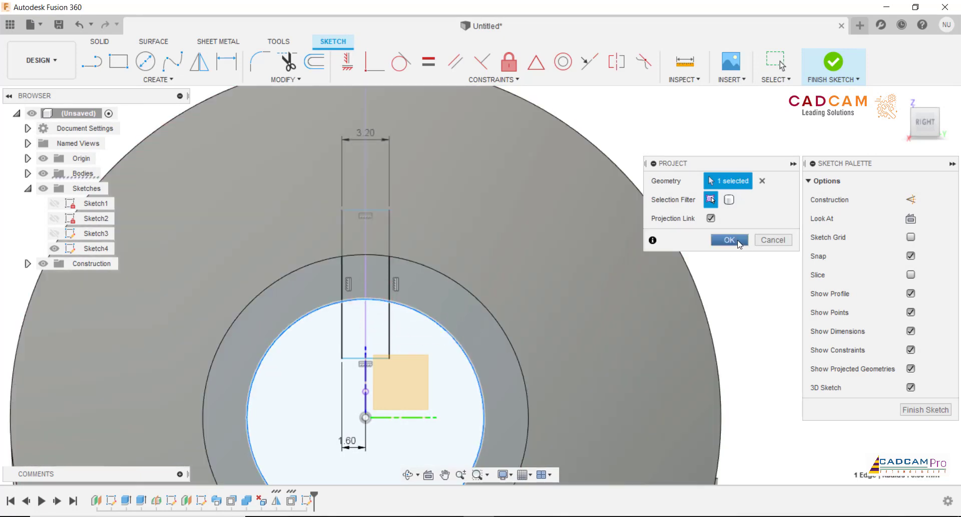
{"action": "left_click", "coordinate": [737, 240]}
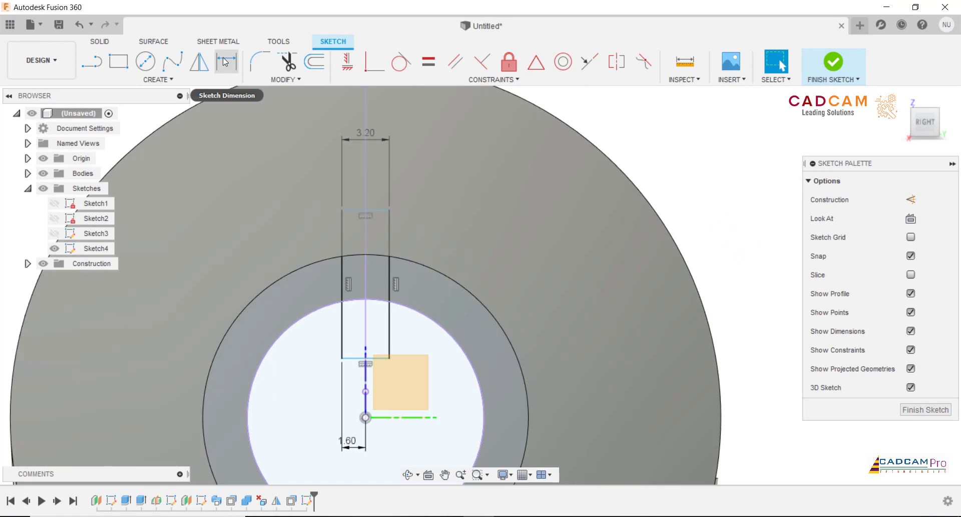
{"action": "left_click", "coordinate": [225, 63]}
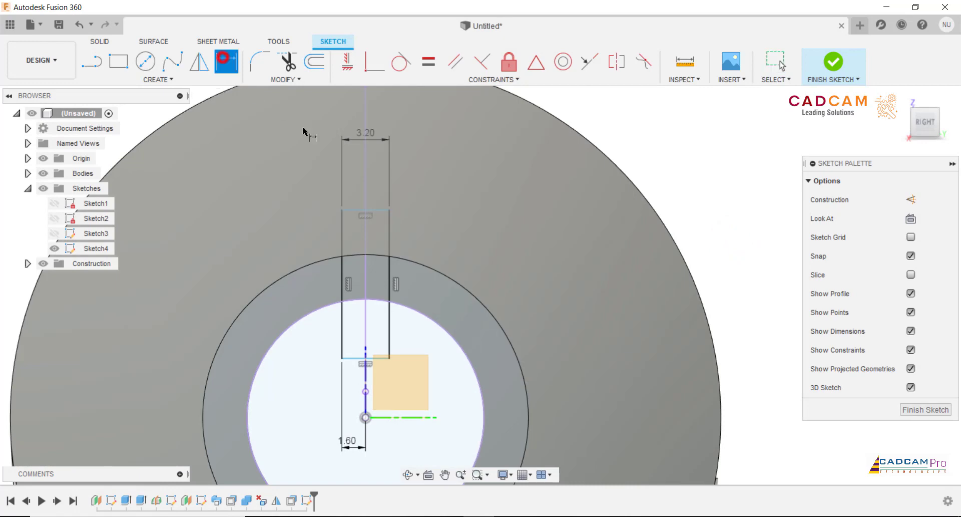
{"action": "left_click", "coordinate": [372, 209]}
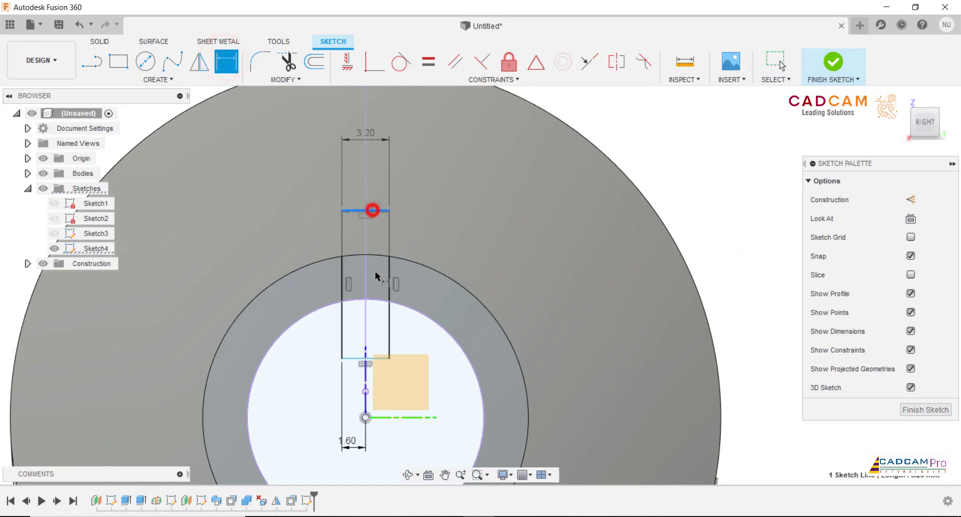
{"action": "left_click", "coordinate": [365, 300]}
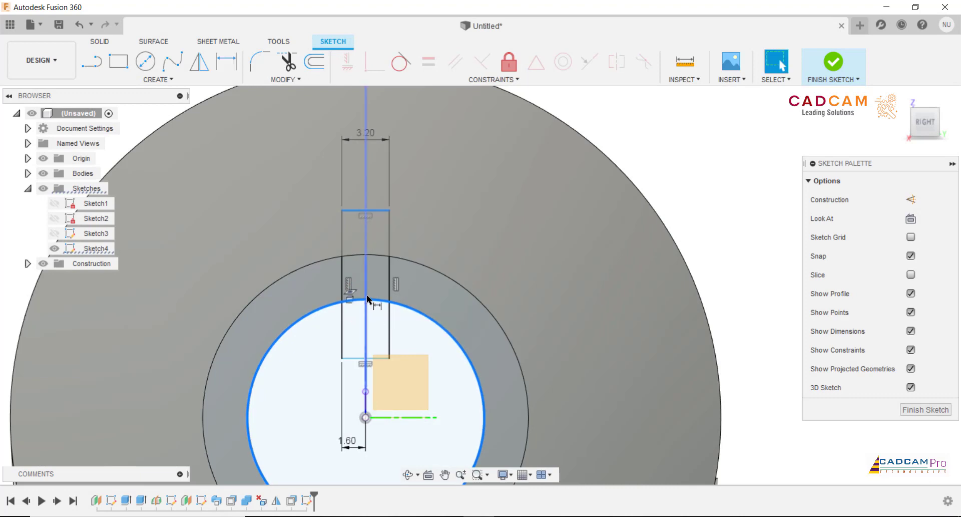
{"action": "key", "text": "Escape"}
- Toggle the visibility of Body1 and Body3 in the Bodies folder to see the sketch
{"action": "scroll", "coordinate": [616, 243], "scroll_direction": "down", "scroll_amount": 3}
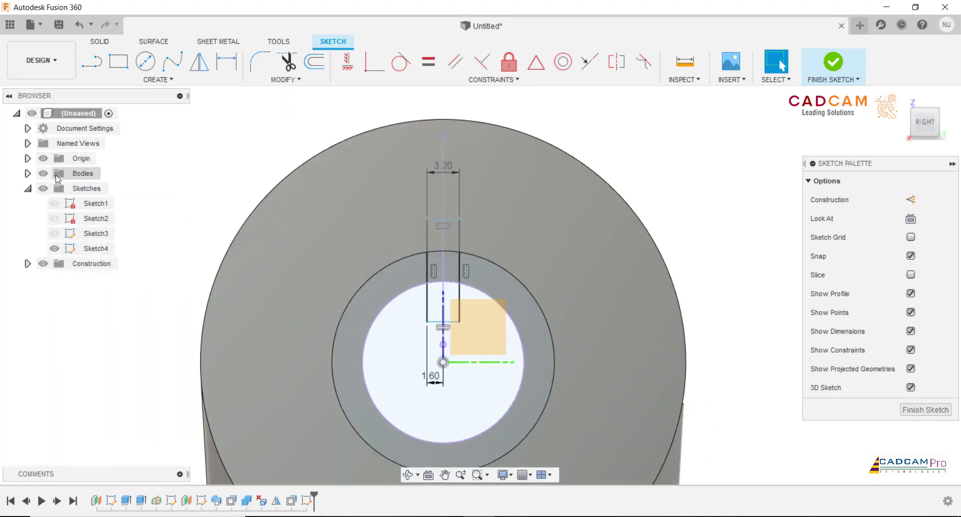
{"action": "left_click", "coordinate": [29, 172]}
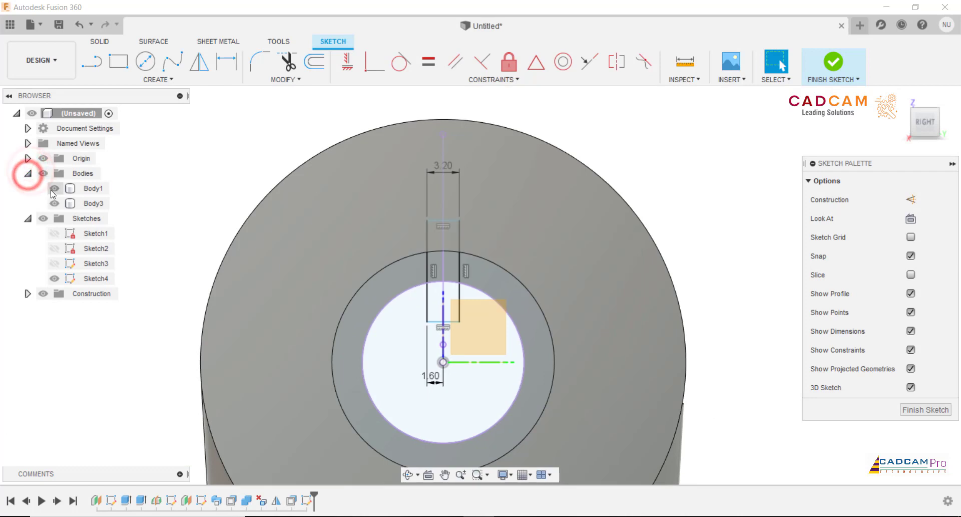
{"action": "left_click", "coordinate": [54, 188]}
{"action": "scroll", "coordinate": [294, 200], "scroll_direction": "down", "scroll_amount": 3}
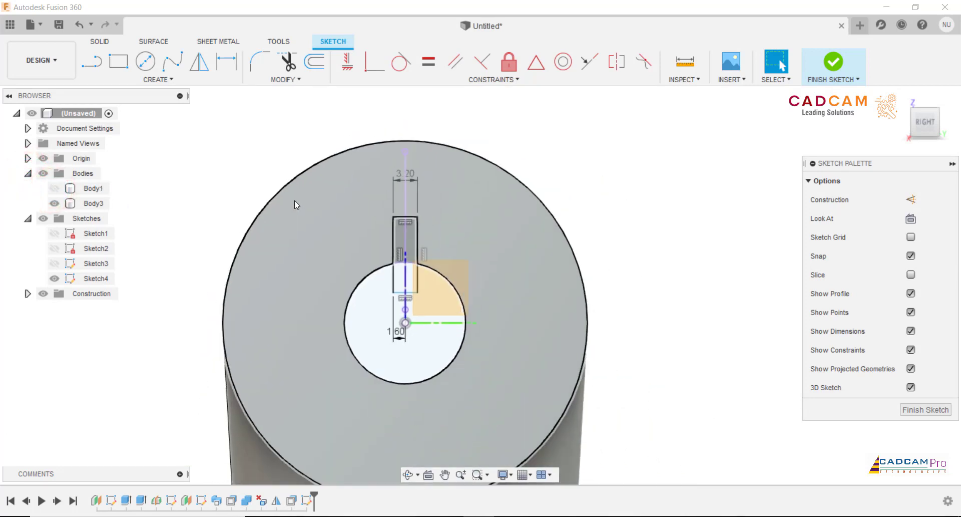
{"action": "left_click", "coordinate": [93, 204]}
{"action": "left_click", "coordinate": [55, 203]}
{"action": "scroll", "coordinate": [359, 224], "scroll_direction": "up", "scroll_amount": 3}
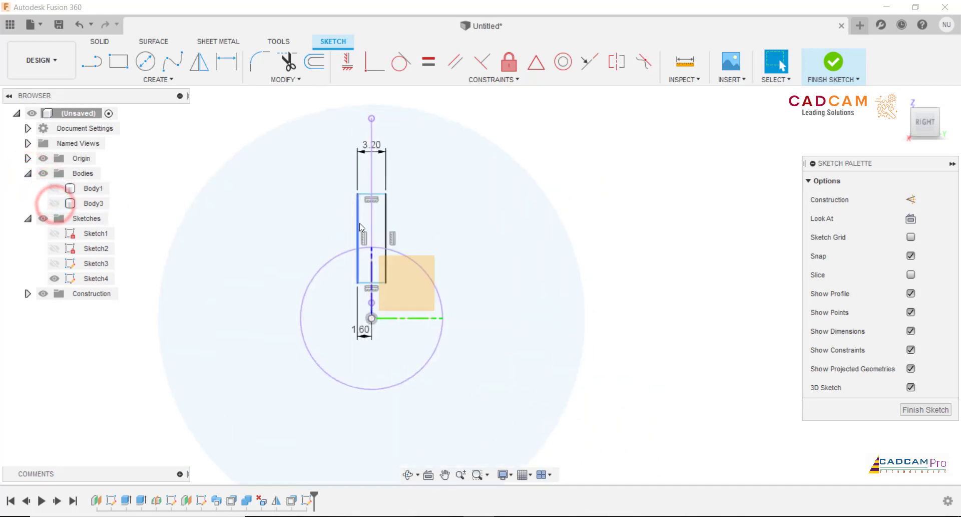
{"action": "left_click", "coordinate": [746, 244]}
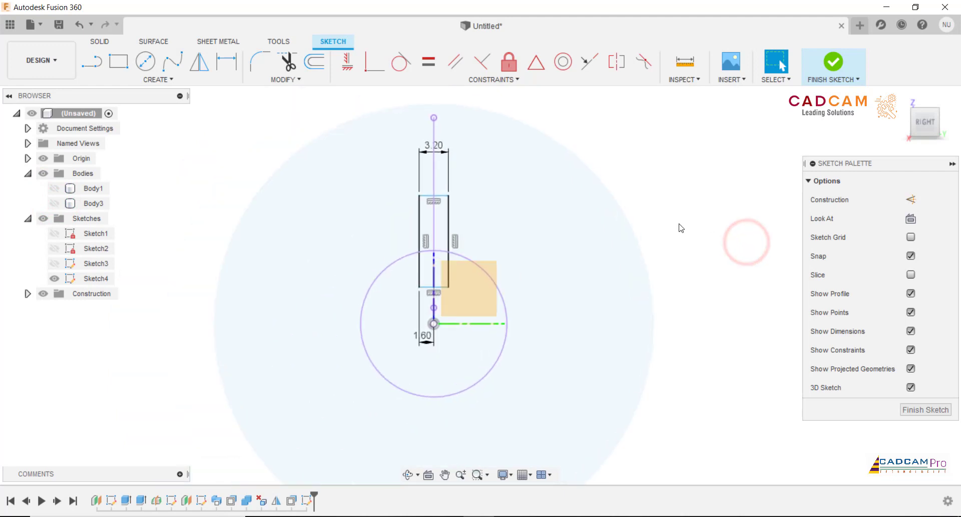
{"action": "scroll", "coordinate": [671, 223], "scroll_direction": "up", "scroll_amount": 2}
- Dimension the rectangle's top line 1.70 to the bore circle's tangent and shorten the rectangle to the bore
{"action": "left_click", "coordinate": [226, 61]}
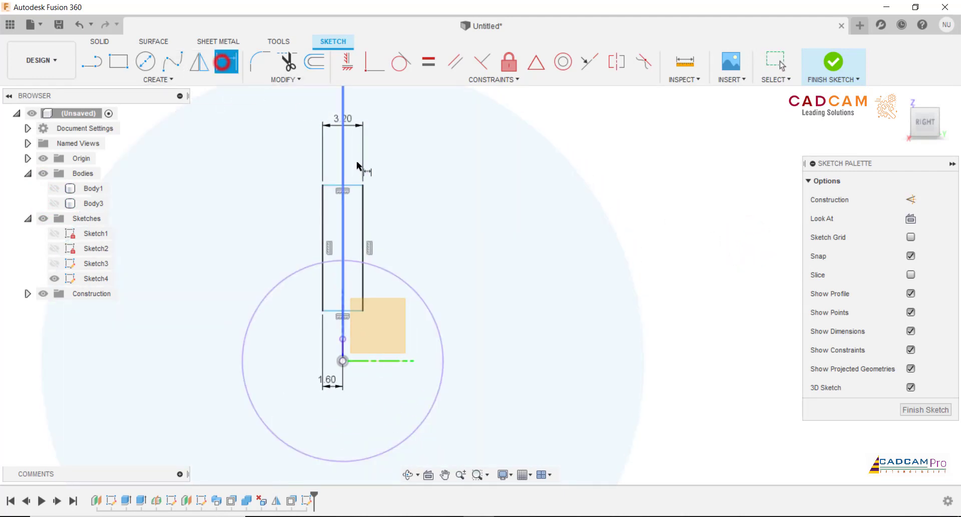
{"action": "left_click", "coordinate": [350, 186]}
{"action": "right_click", "coordinate": [349, 265]}
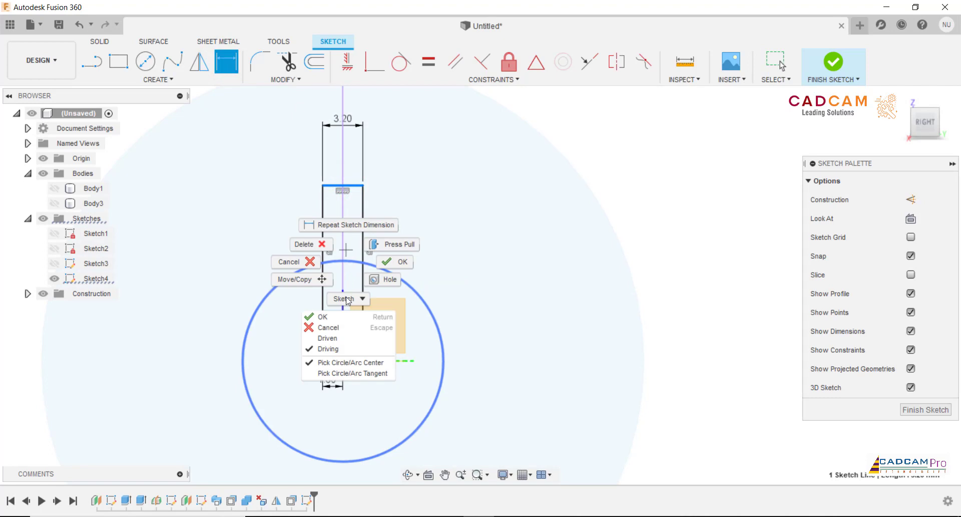
{"action": "left_click", "coordinate": [337, 373]}
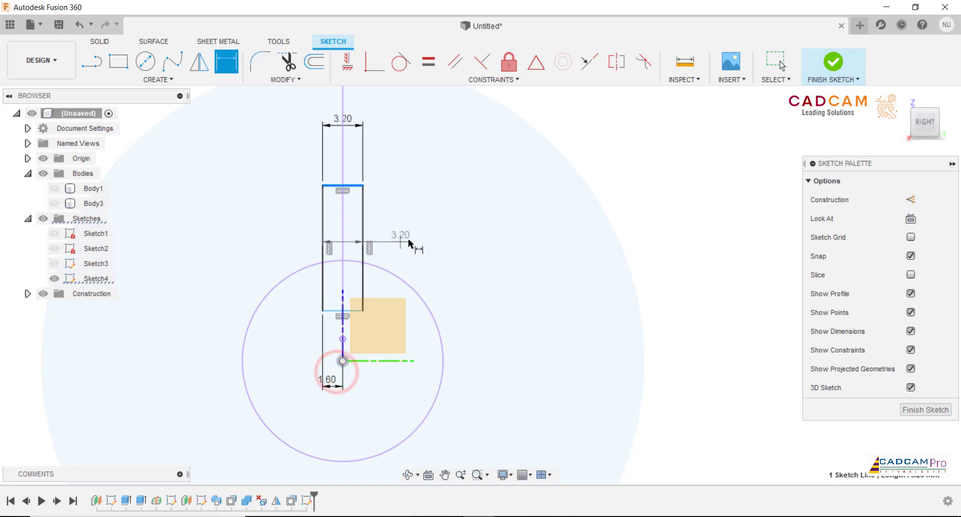
{"action": "left_click", "coordinate": [349, 261]}
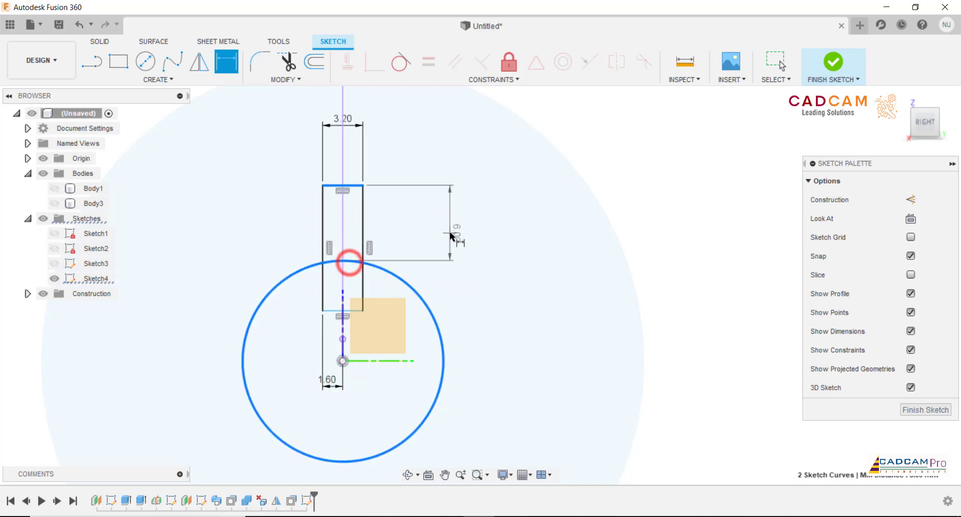
{"action": "left_click", "coordinate": [450, 234]}
{"action": "type", "text": "1.7"}
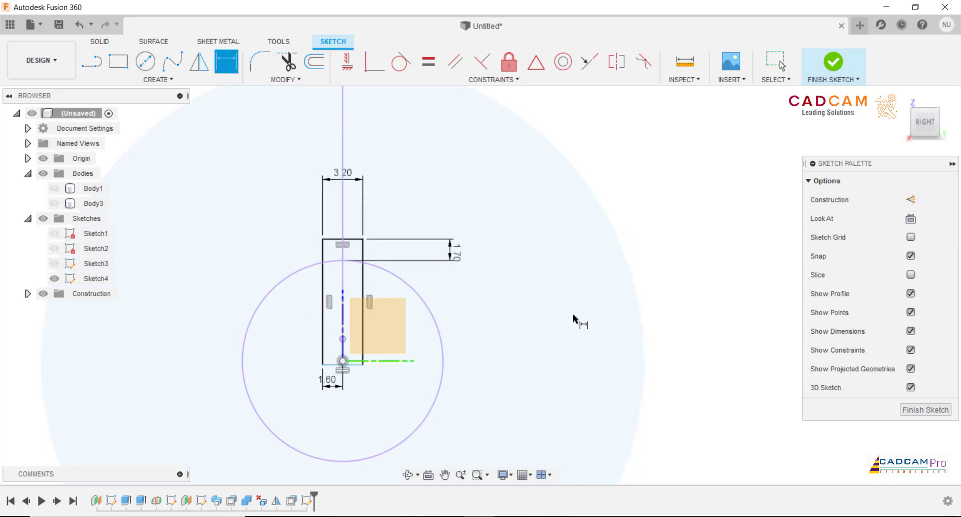
{"action": "key", "text": "Escape"}
{"action": "left_click_drag", "start_coordinate": [353, 369], "coordinate": [357, 285]}
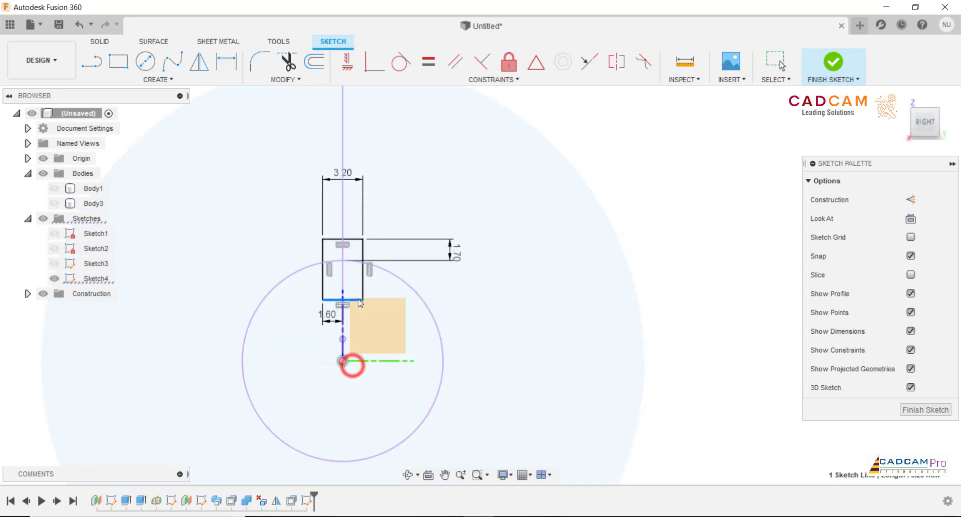
- Make the vertical centre line and large outer circle construction geometry, then finish the sketch
{"action": "scroll", "coordinate": [743, 307], "scroll_direction": "down", "scroll_amount": 3}
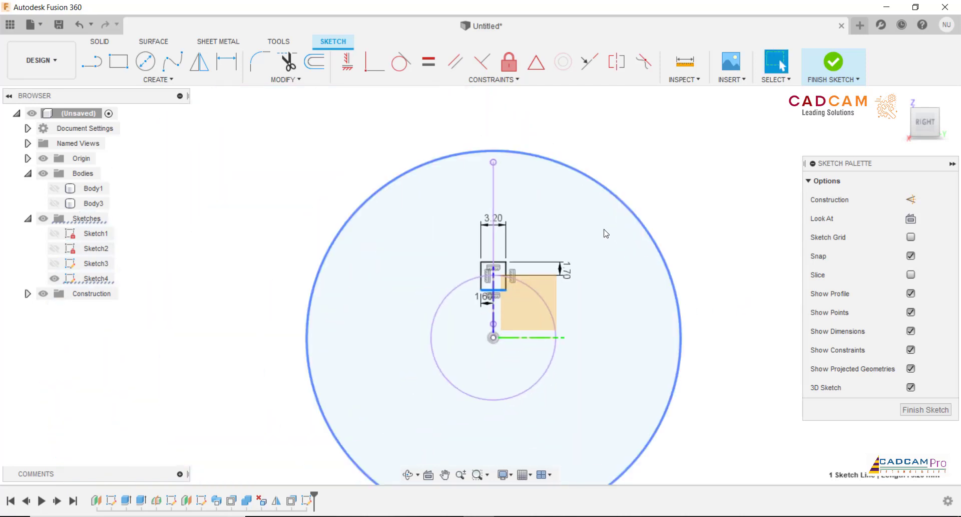
{"action": "left_click", "coordinate": [493, 192]}
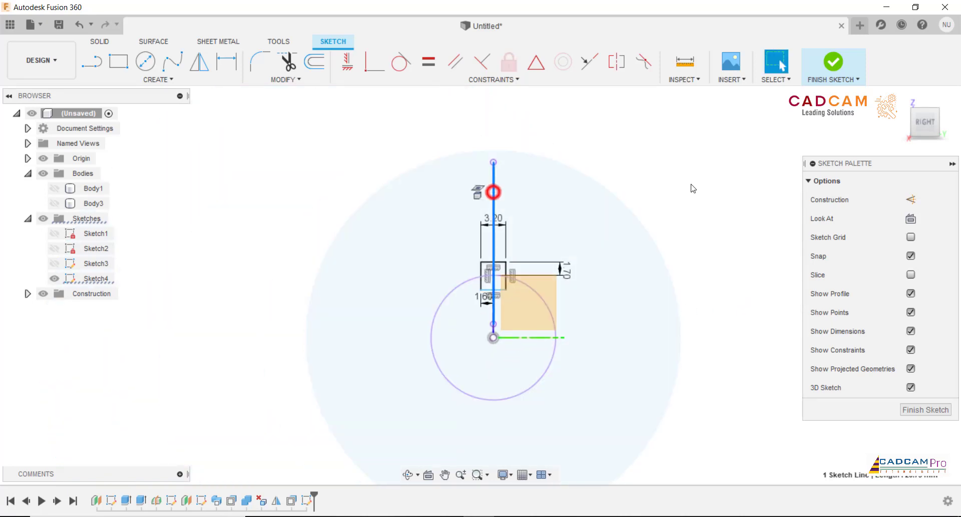
{"action": "right_click", "coordinate": [692, 186]}
{"action": "left_click", "coordinate": [690, 319]}
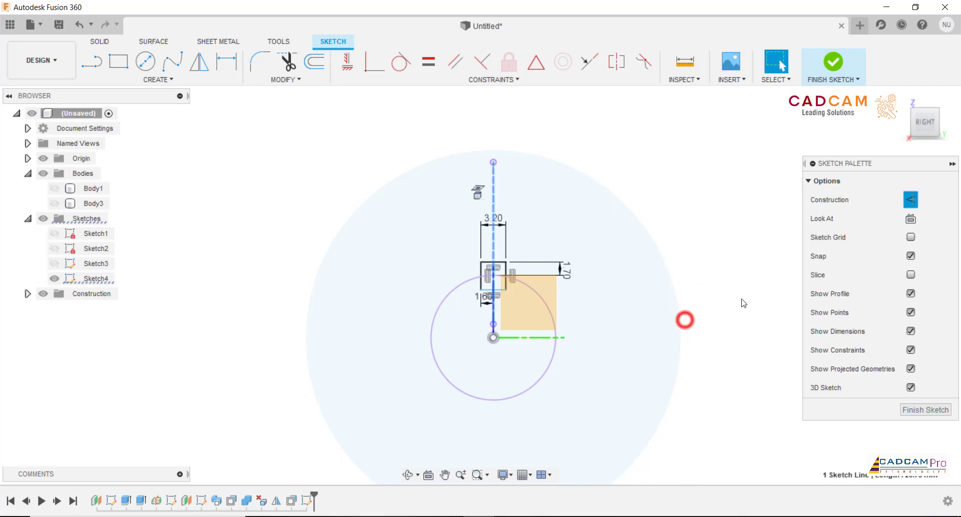
{"action": "left_click", "coordinate": [740, 299]}
{"action": "scroll", "coordinate": [704, 247], "scroll_direction": "up", "scroll_amount": 2}
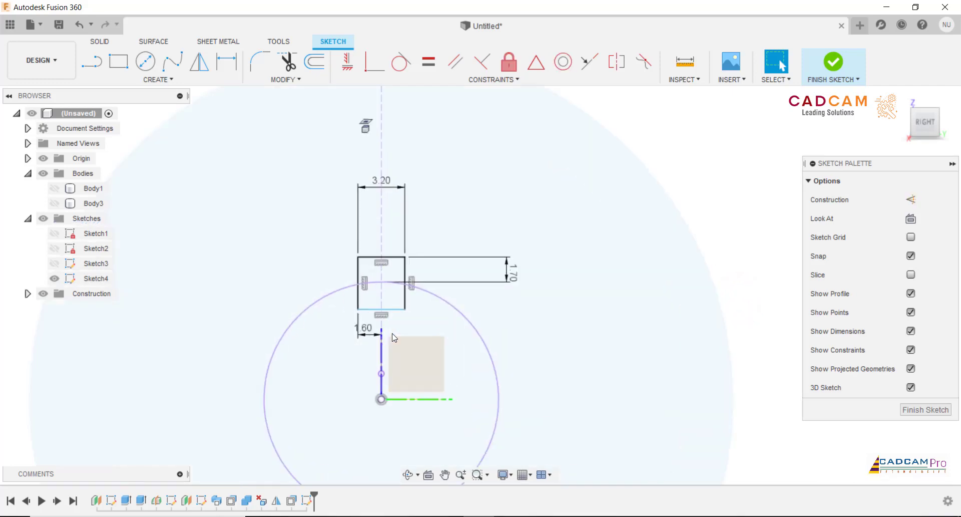
{"action": "scroll", "coordinate": [388, 334], "scroll_direction": "up", "scroll_amount": 2}
{"action": "left_click", "coordinate": [457, 284]}
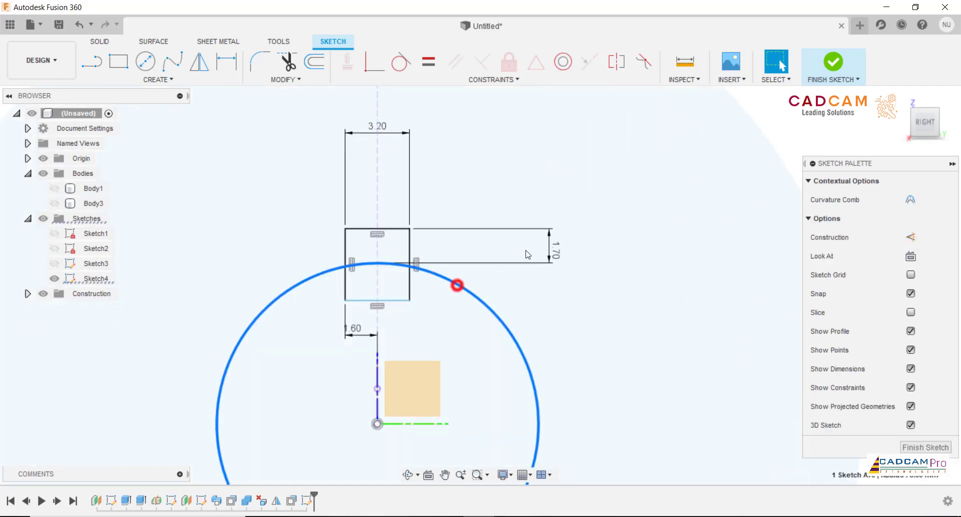
{"action": "scroll", "coordinate": [457, 284], "scroll_direction": "down", "scroll_amount": 3}
{"action": "right_click", "coordinate": [746, 203]}
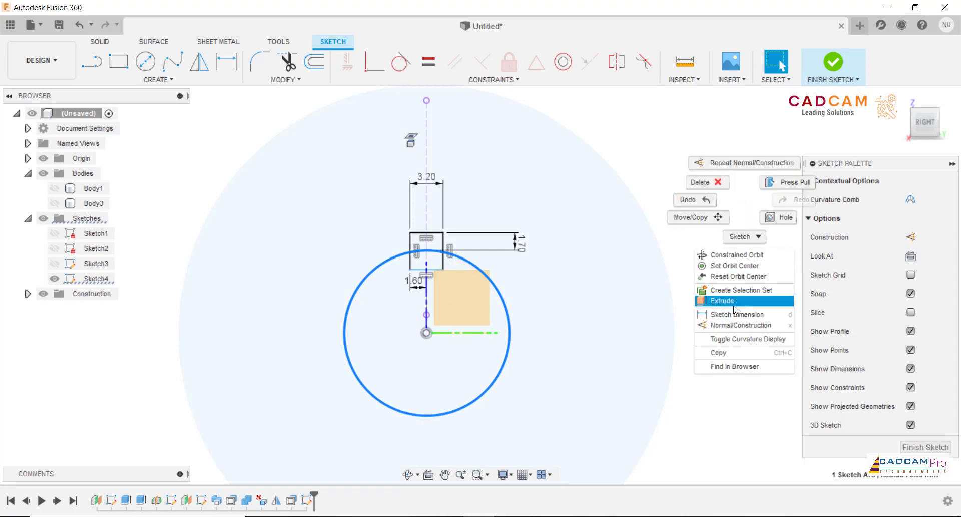
{"action": "left_click", "coordinate": [731, 325]}
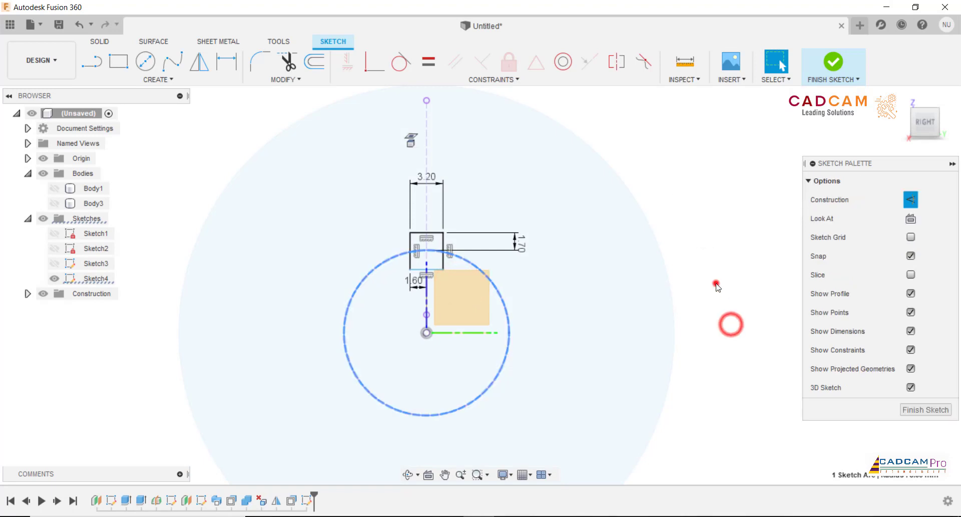
{"action": "left_click", "coordinate": [926, 409]}
- Unhide both link bodies and extrude-cut the two keyway rectangles 45 mm into the top boss
{"action": "left_click", "coordinate": [54, 188]}
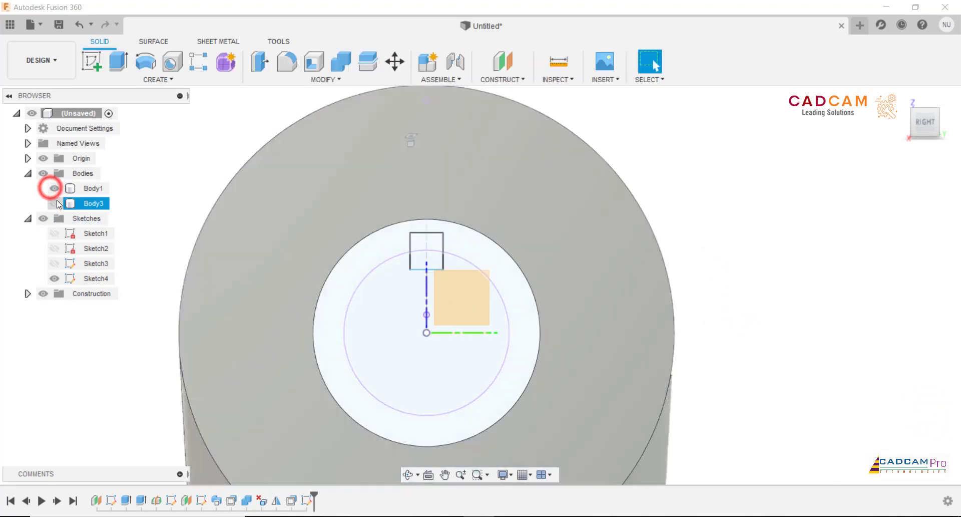
{"action": "left_click", "coordinate": [54, 203]}
{"action": "left_click", "coordinate": [119, 61]}
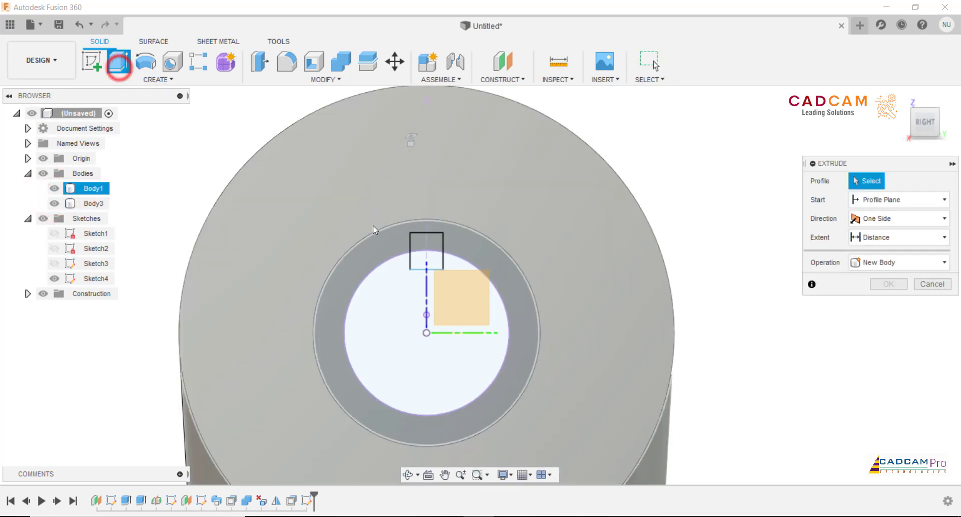
{"action": "left_click", "coordinate": [434, 262]}
{"action": "left_click", "coordinate": [436, 242]}
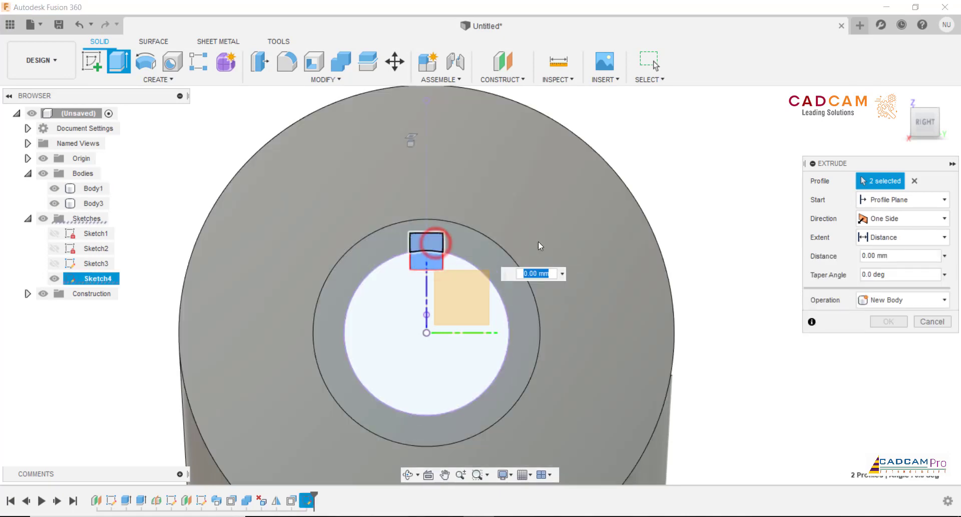
{"action": "left_click", "coordinate": [891, 299]}
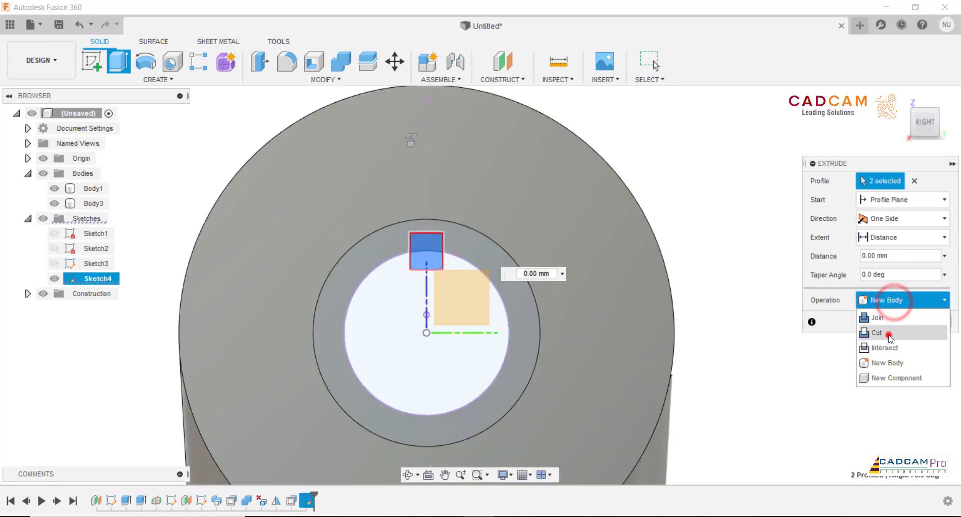
{"action": "left_click", "coordinate": [888, 333]}
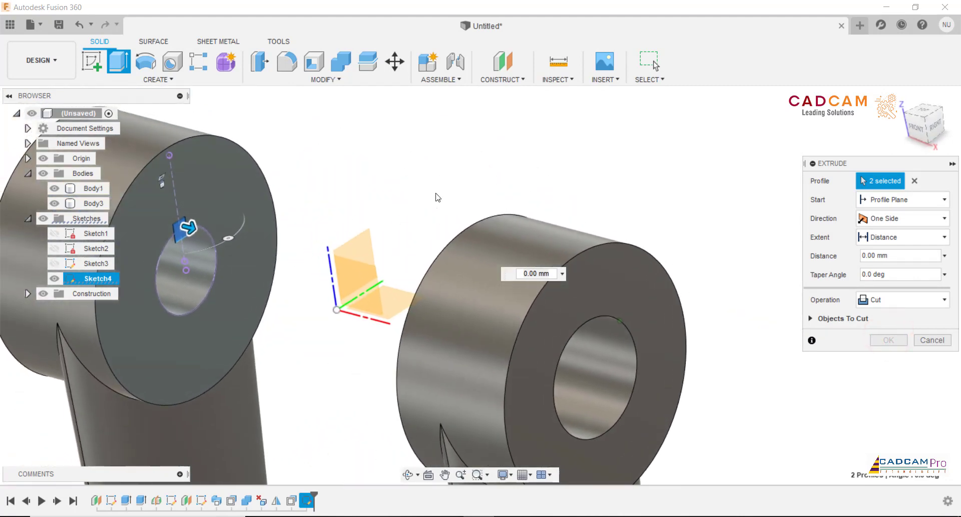
{"action": "left_click_drag", "start_coordinate": [375, 263], "coordinate": [212, 237]}
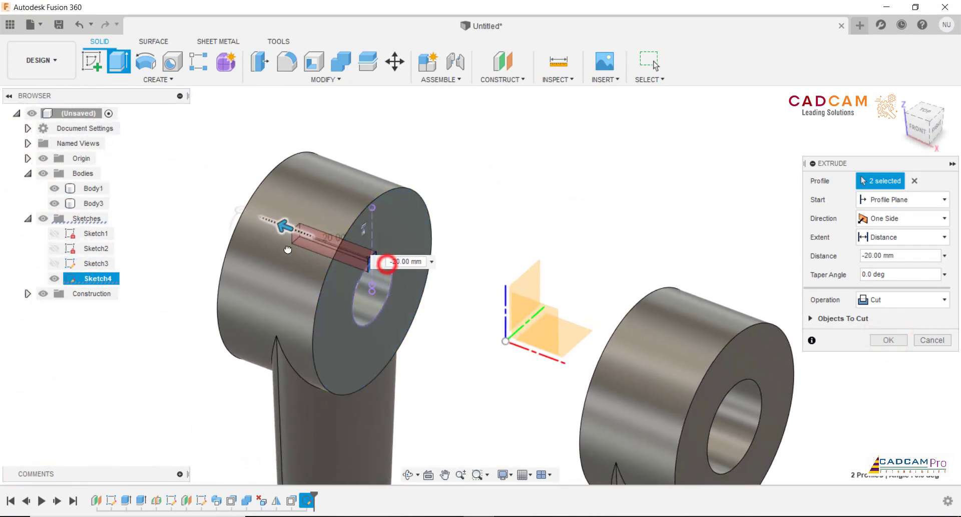
{"action": "left_click", "coordinate": [888, 340]}
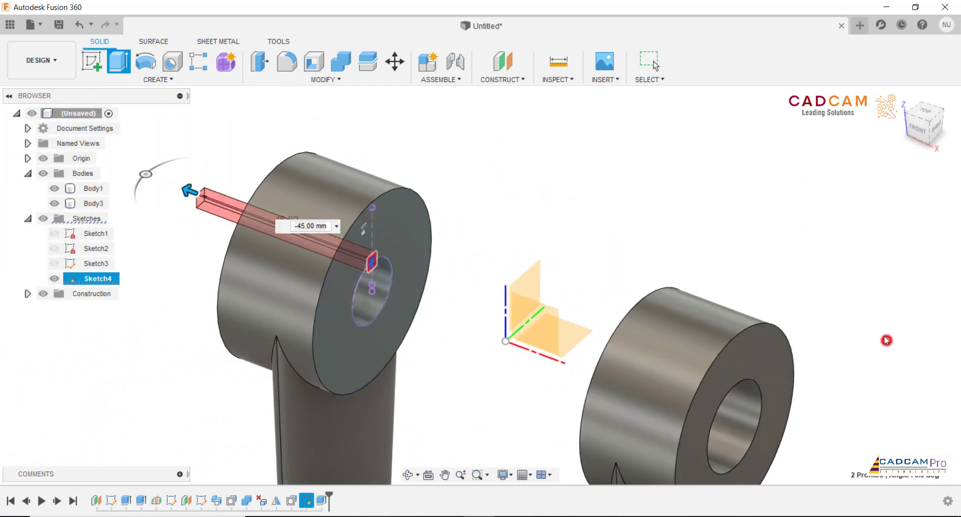
{"action": "key", "text": "F6"}
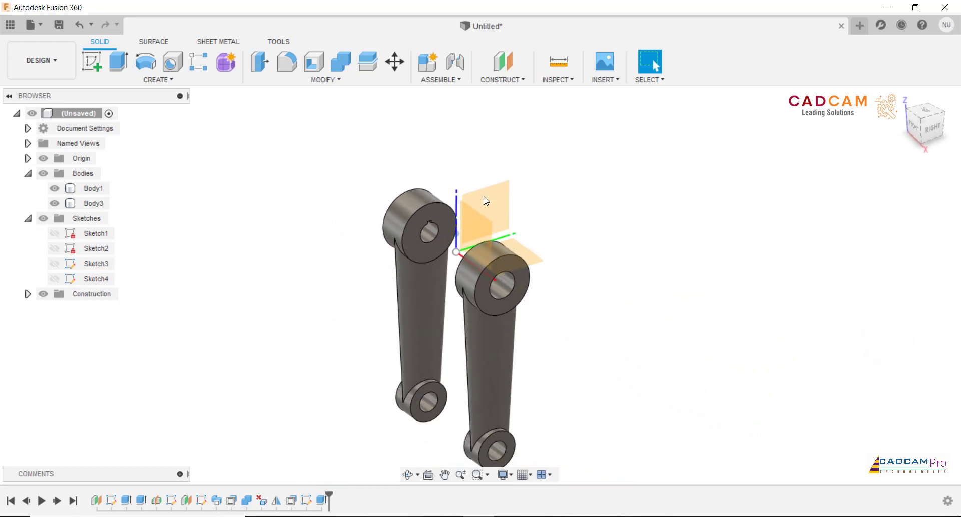
- Create a new sketch on the vertical origin plane and view it face-on
{"action": "left_click", "coordinate": [630, 255]}
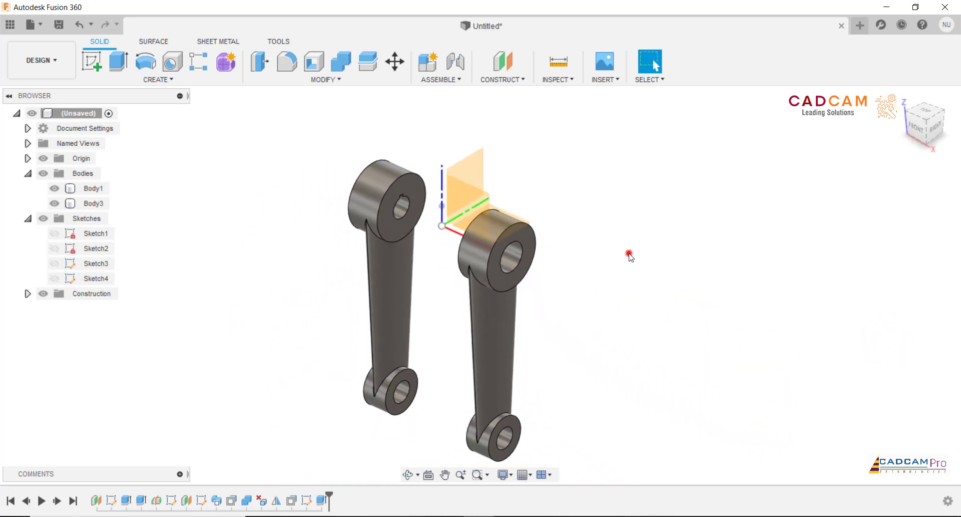
{"action": "scroll", "coordinate": [634, 258], "scroll_direction": "up", "scroll_amount": 2}
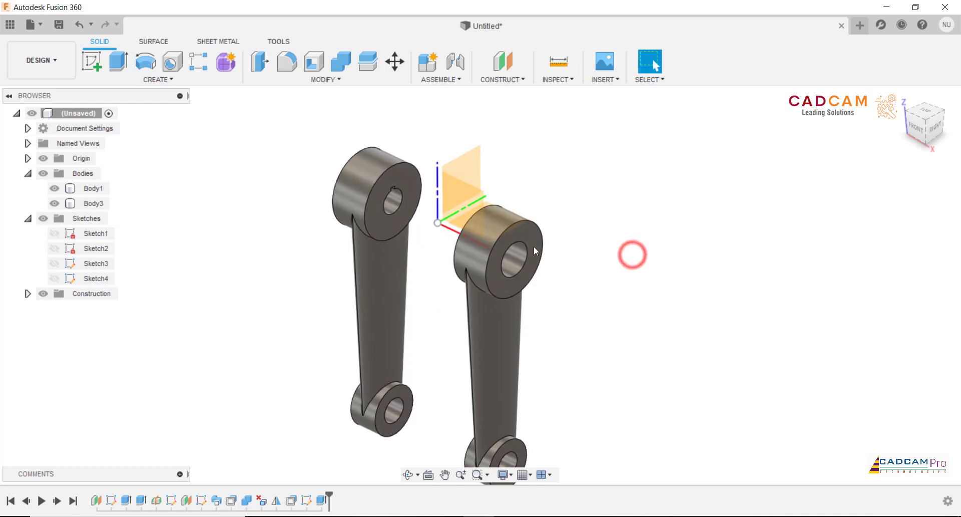
{"action": "left_click", "coordinate": [88, 58]}
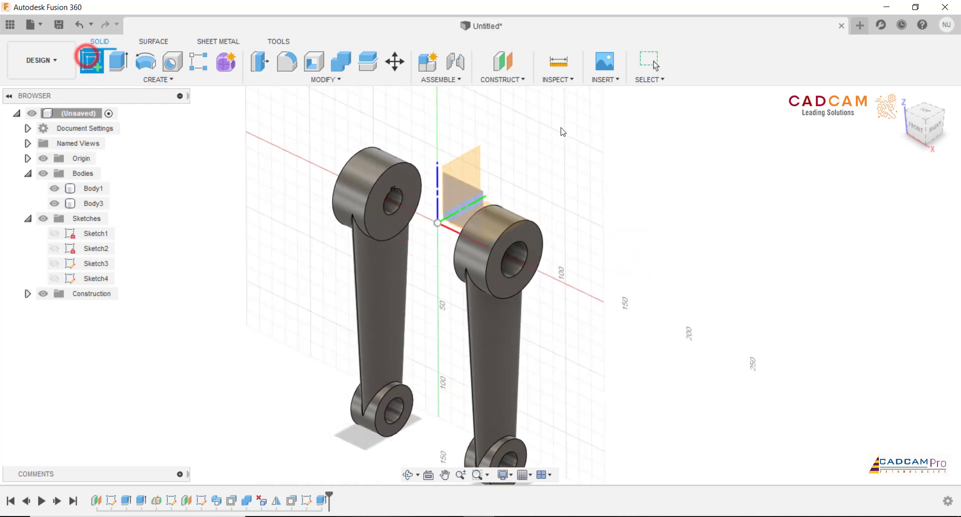
{"action": "left_click", "coordinate": [479, 162]}
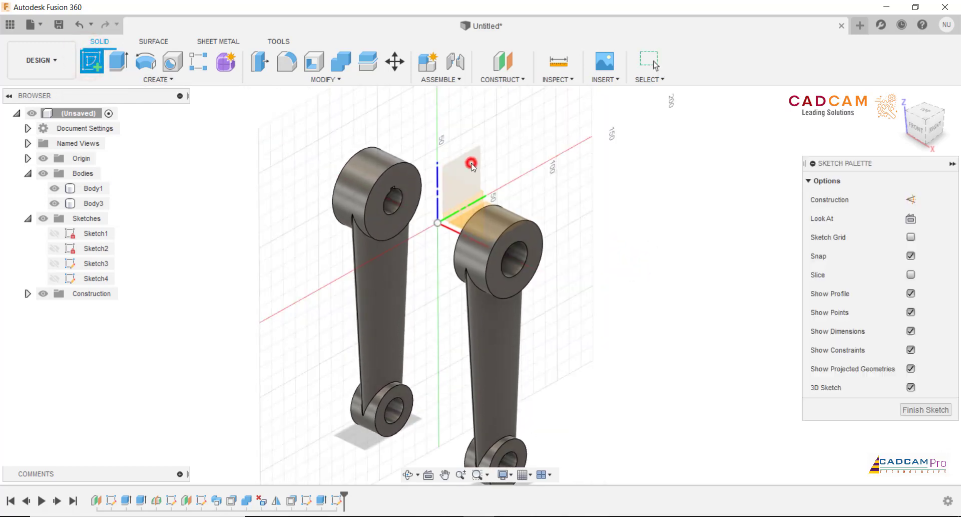
{"action": "left_click", "coordinate": [911, 220]}
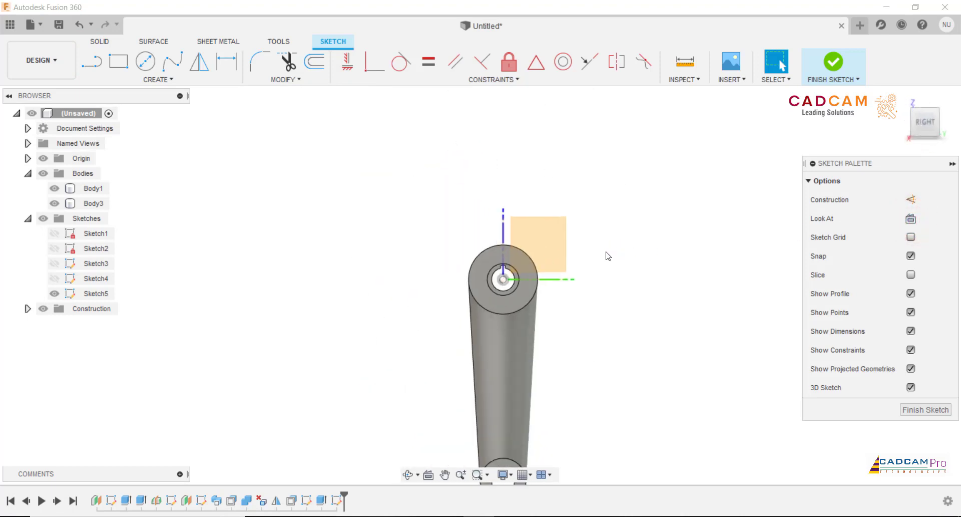
- Check the reference drawing in PowerPoint, then return to the Fusion 360 sketch
{"action": "scroll", "coordinate": [670, 389], "scroll_direction": "down", "scroll_amount": 2}
{"action": "scroll", "coordinate": [621, 335], "scroll_direction": "up", "scroll_amount": 2}
{"action": "scroll", "coordinate": [623, 333], "scroll_direction": "up", "scroll_amount": 3}
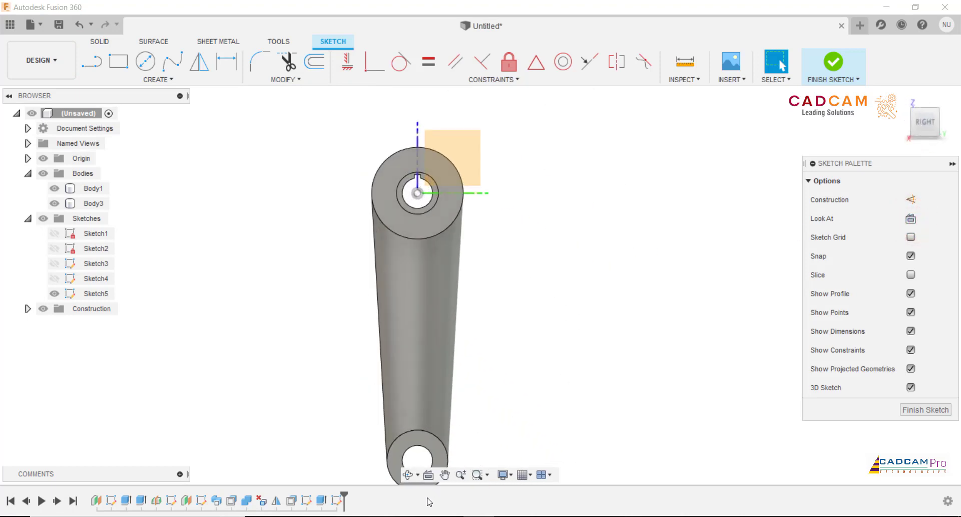
{"action": "left_click", "coordinate": [417, 516]}
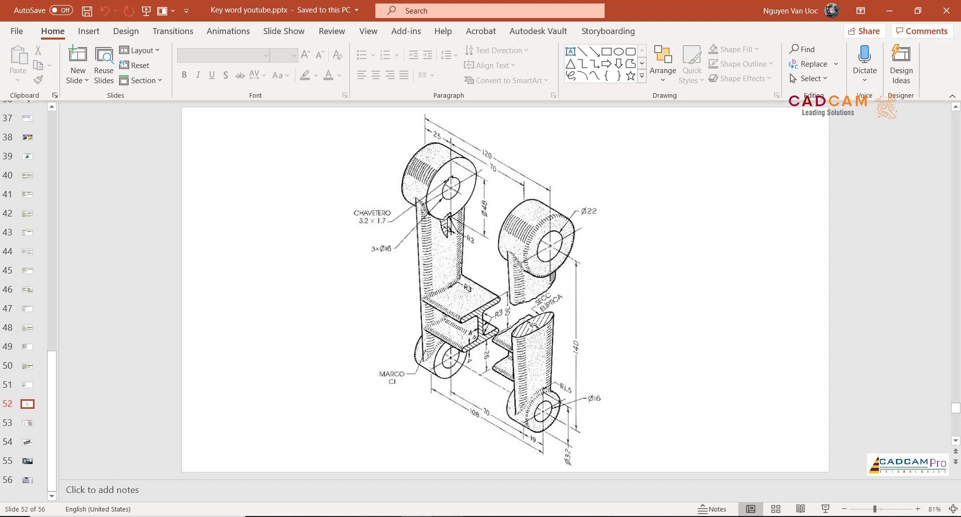
{"action": "left_click", "coordinate": [536, 460]}
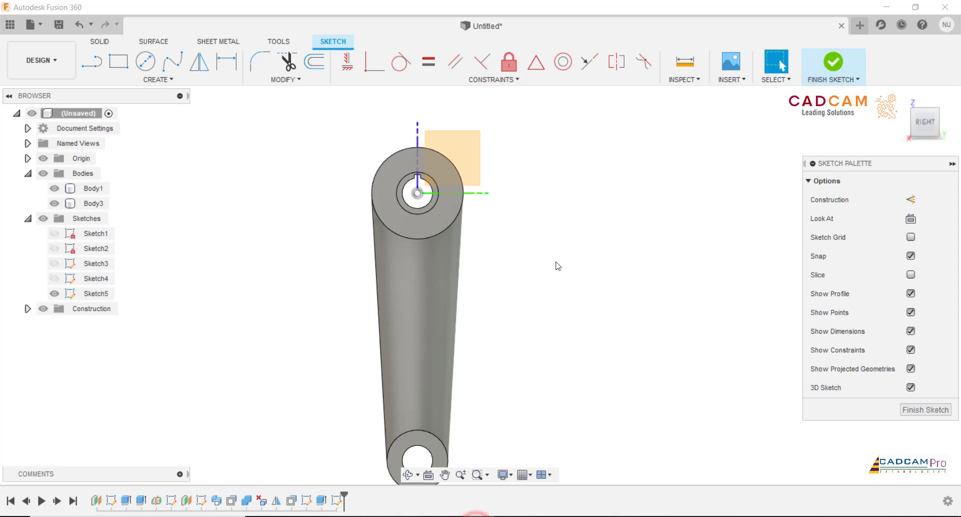
- Hide both link bodies, Body1 and Body3
{"action": "scroll", "coordinate": [551, 300], "scroll_direction": "down", "scroll_amount": 2}
{"action": "scroll", "coordinate": [512, 379], "scroll_direction": "up", "scroll_amount": 4}
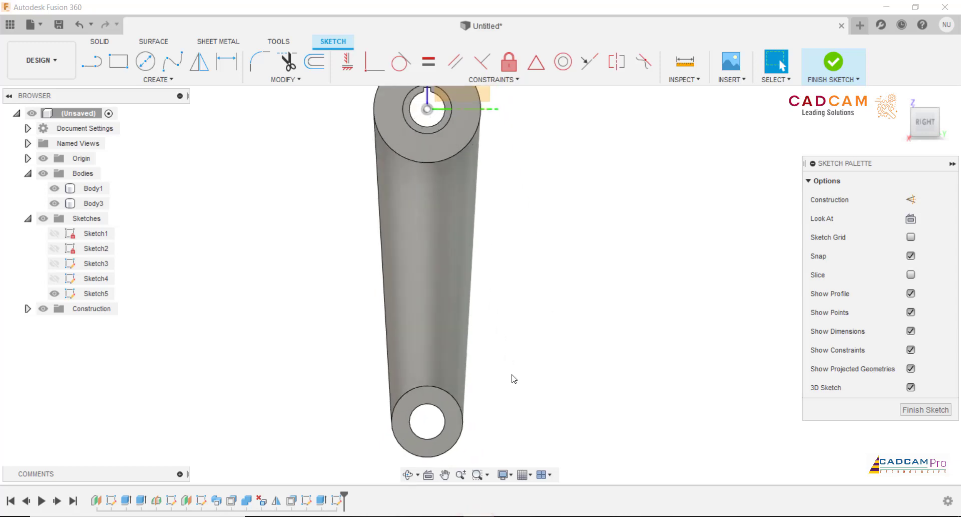
{"action": "left_click", "coordinate": [54, 188]}
{"action": "left_click", "coordinate": [54, 203]}
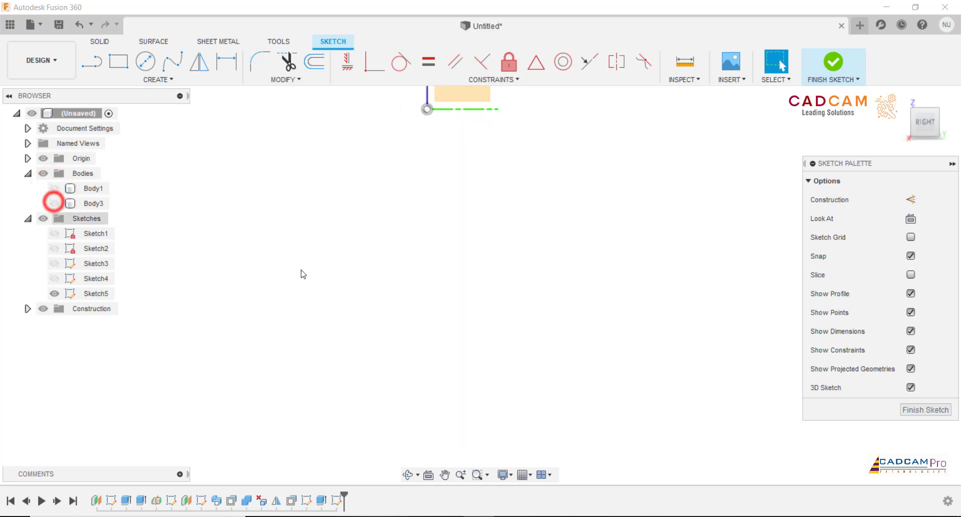
{"action": "scroll", "coordinate": [481, 323], "scroll_direction": "down", "scroll_amount": 1}
{"action": "scroll", "coordinate": [414, 238], "scroll_direction": "up", "scroll_amount": 1}
- Draw a trial U-shaped line outline with a 50 mm vertical side, then undo the last lines
{"action": "left_click", "coordinate": [92, 61]}
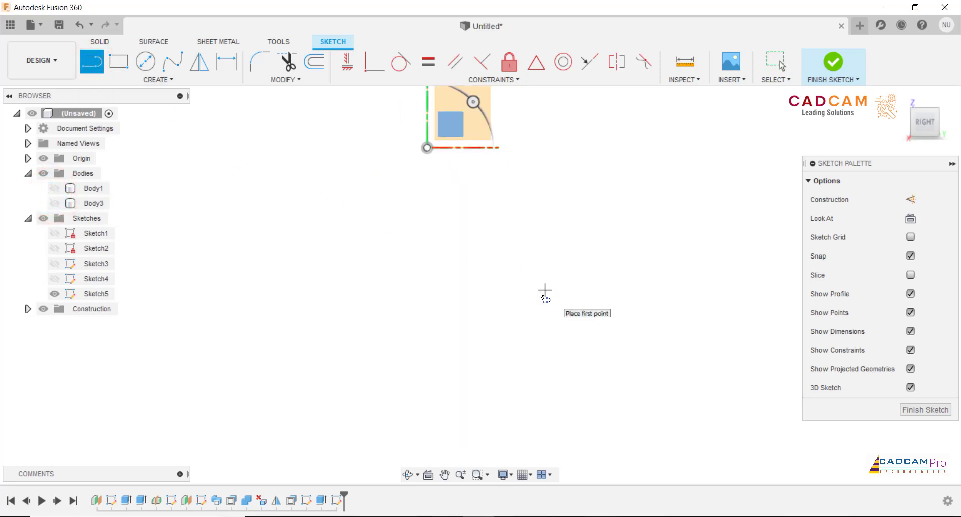
{"action": "left_click", "coordinate": [522, 298]}
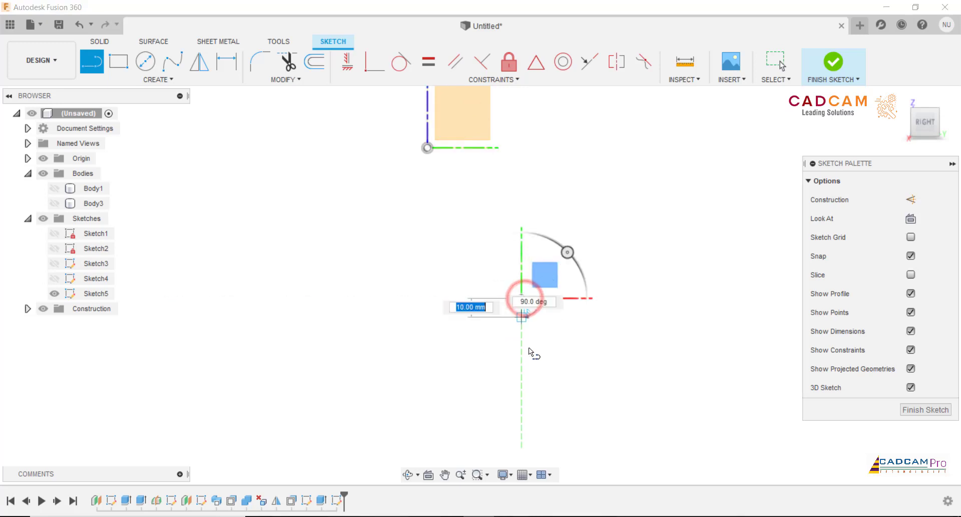
{"action": "left_click", "coordinate": [518, 402]}
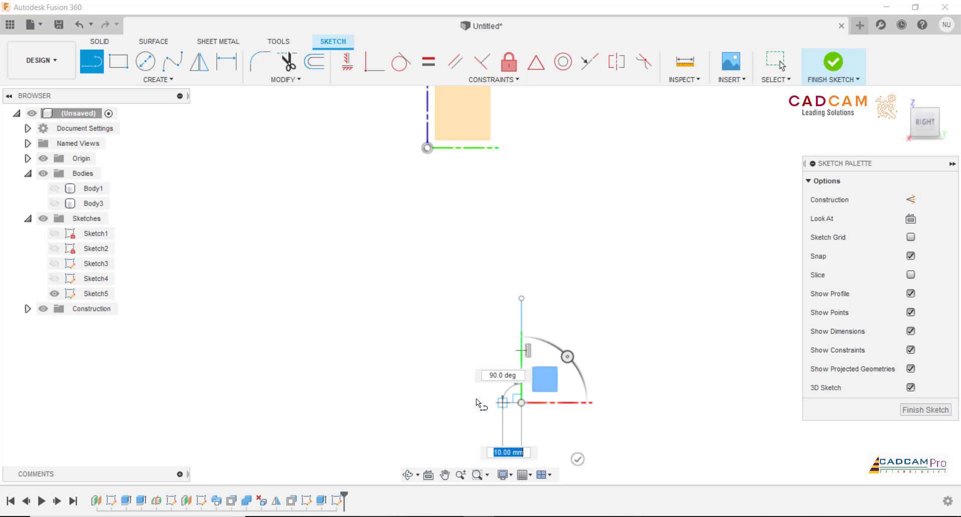
{"action": "left_click", "coordinate": [403, 398]}
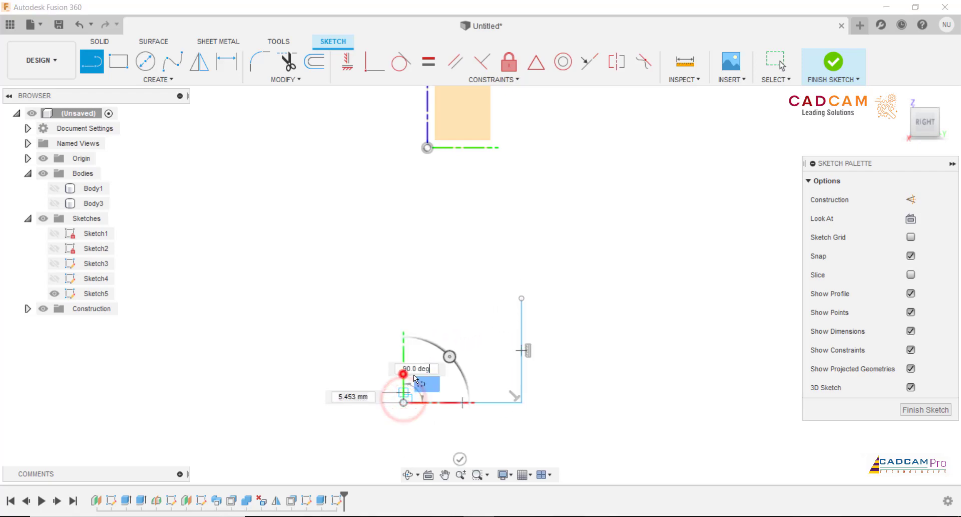
{"action": "scroll", "coordinate": [421, 388], "scroll_direction": "up", "scroll_amount": 1}
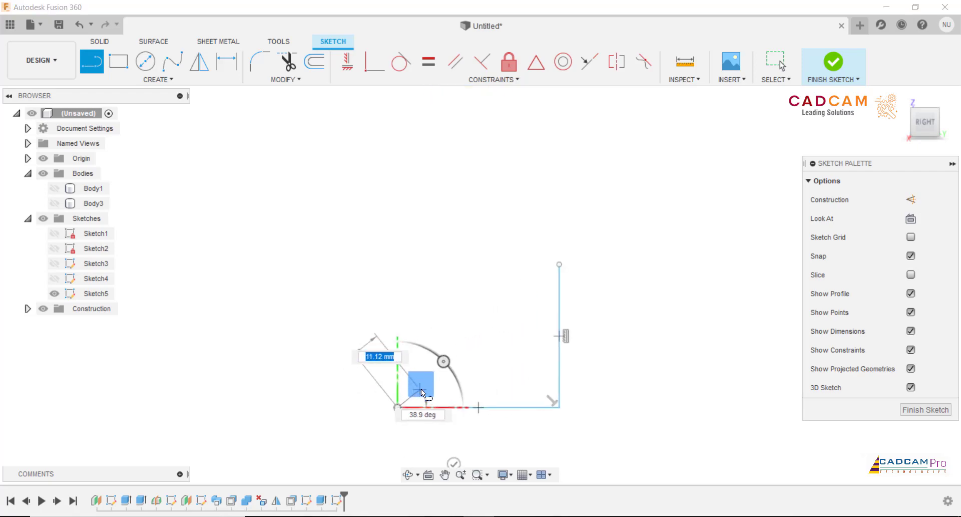
{"action": "scroll", "coordinate": [421, 389], "scroll_direction": "up", "scroll_amount": 2}
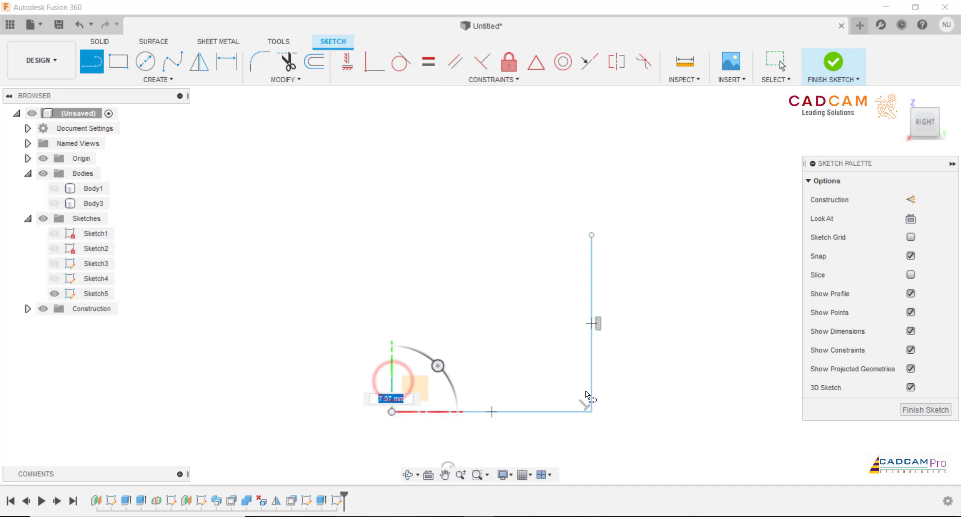
{"action": "type", "text": "50"}
{"action": "key", "text": "Tab"}
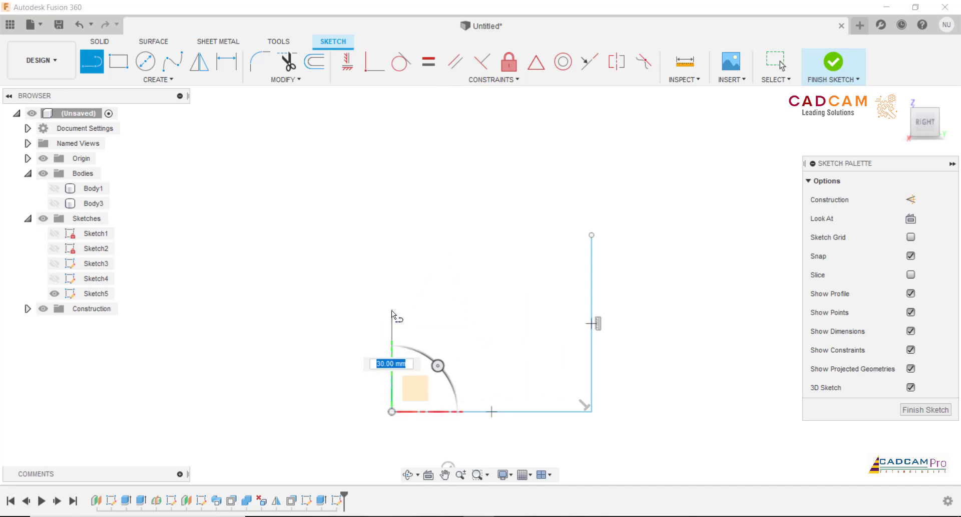
{"action": "left_click", "coordinate": [392, 312]}
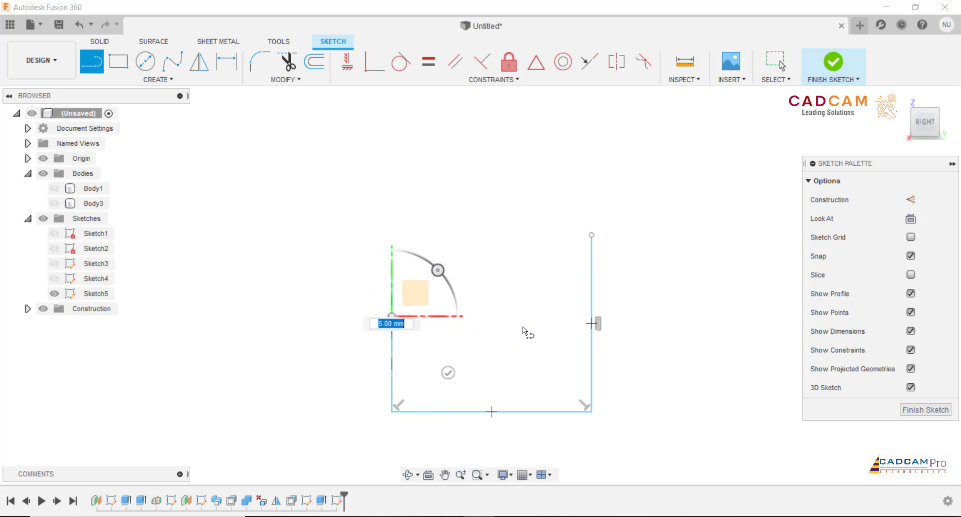
{"action": "key", "text": "Escape"}
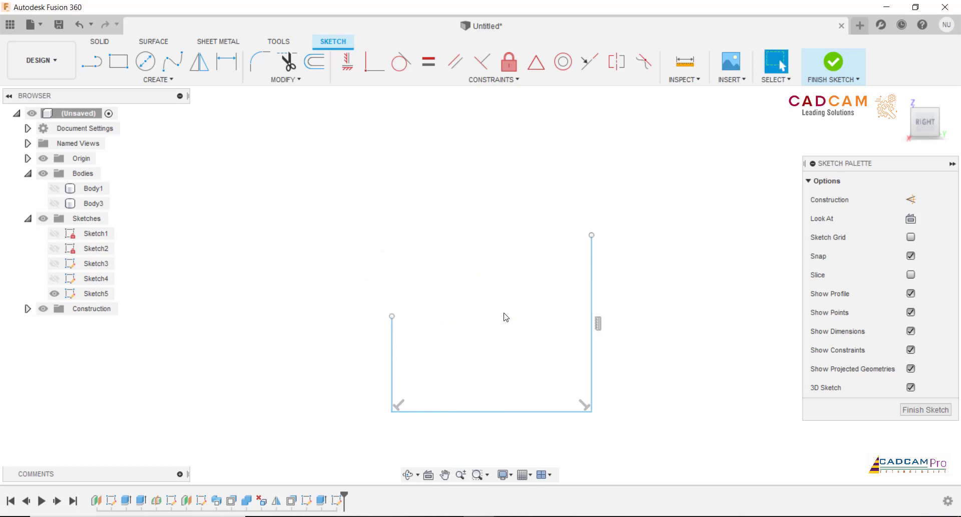
{"action": "key", "text": "ctrl+z"}
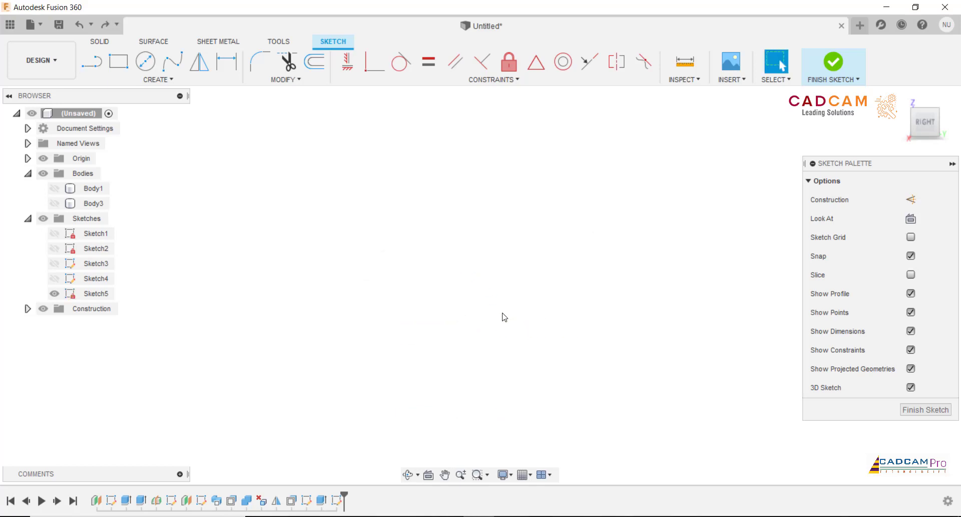
- Begin the C outline at the origin with the lower lines, including the 25 mm bottom segment
{"action": "left_click", "coordinate": [92, 61]}
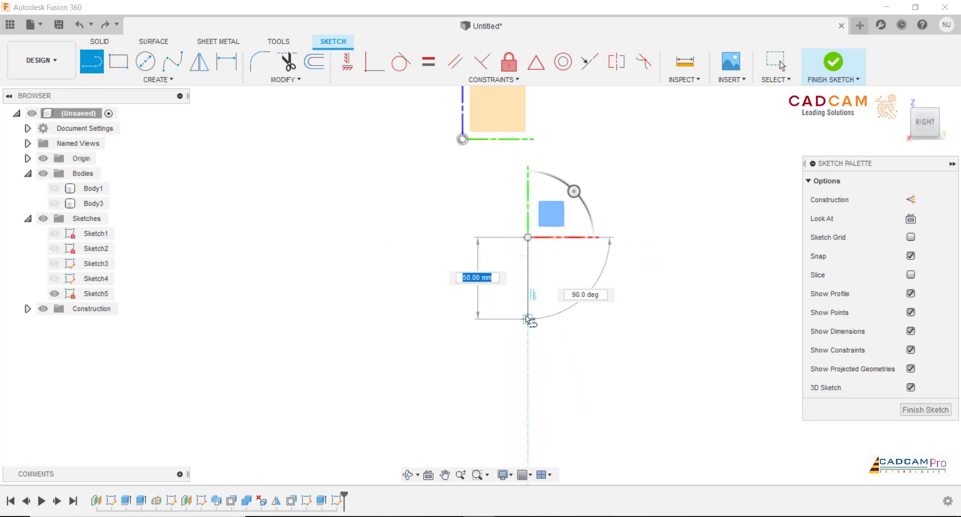
{"action": "left_click", "coordinate": [525, 314]}
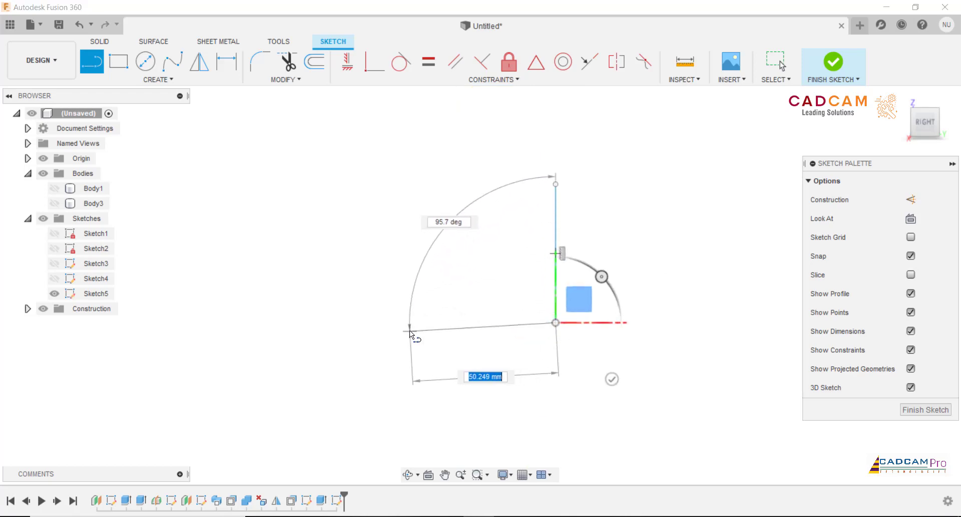
{"action": "left_click", "coordinate": [460, 323]}
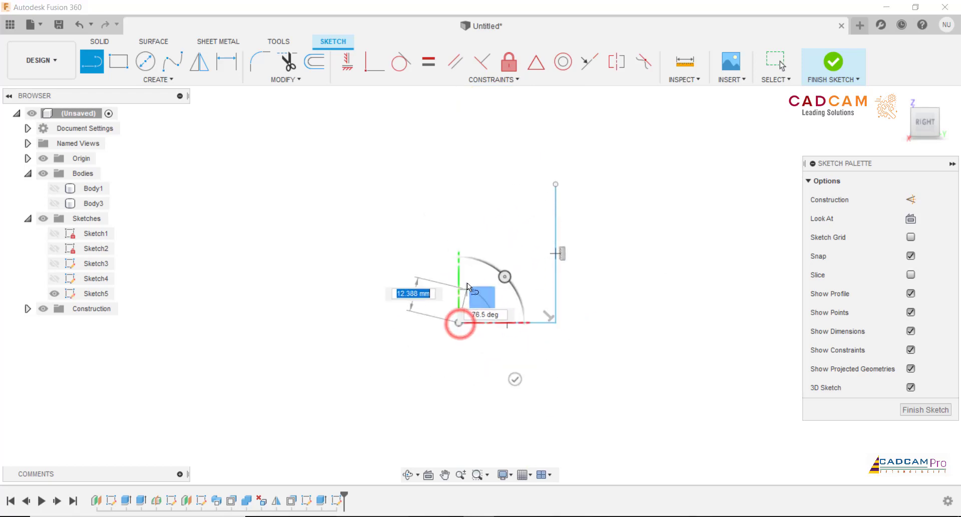
{"action": "scroll", "coordinate": [467, 283], "scroll_direction": "up", "scroll_amount": 3}
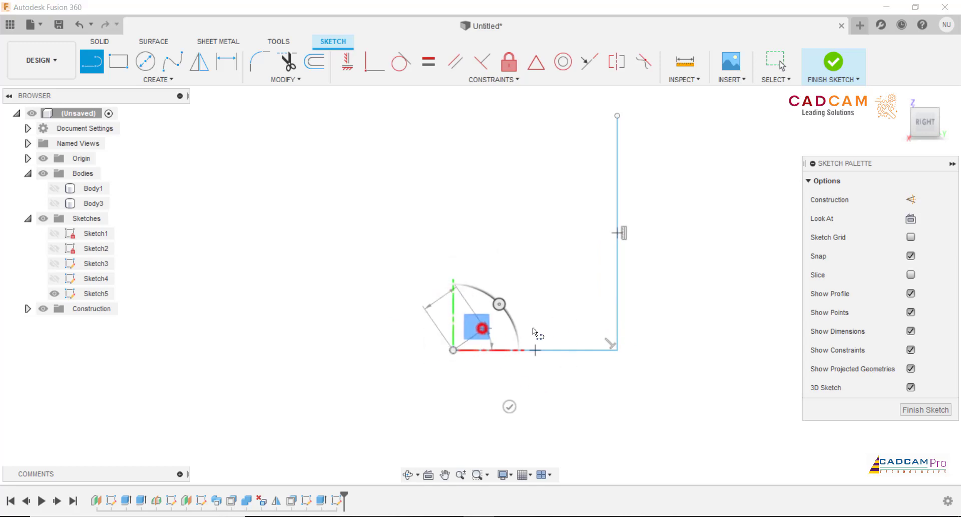
{"action": "left_click", "coordinate": [454, 309]}
{"action": "left_click", "coordinate": [569, 311]}
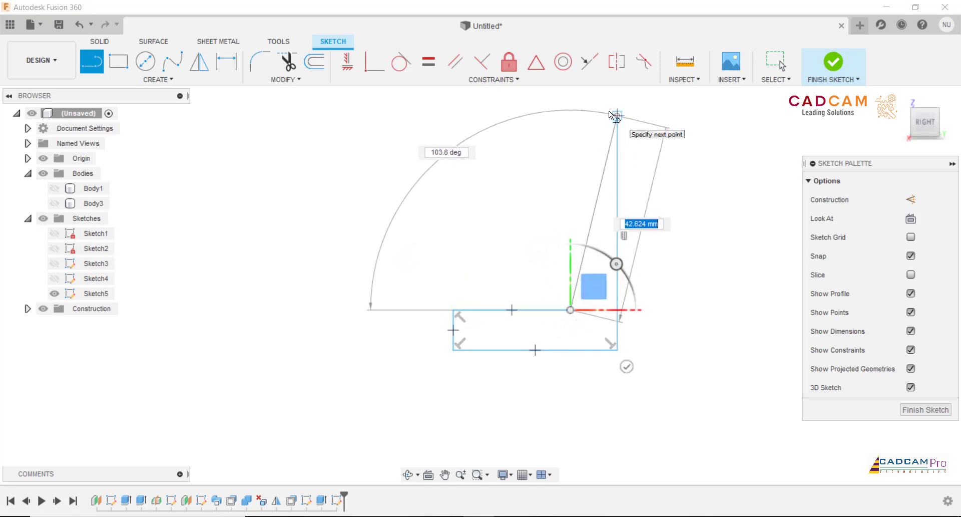
- Continue the outline up the long vertical side and across the top flange to the outer edge
{"action": "left_click", "coordinate": [566, 146]}
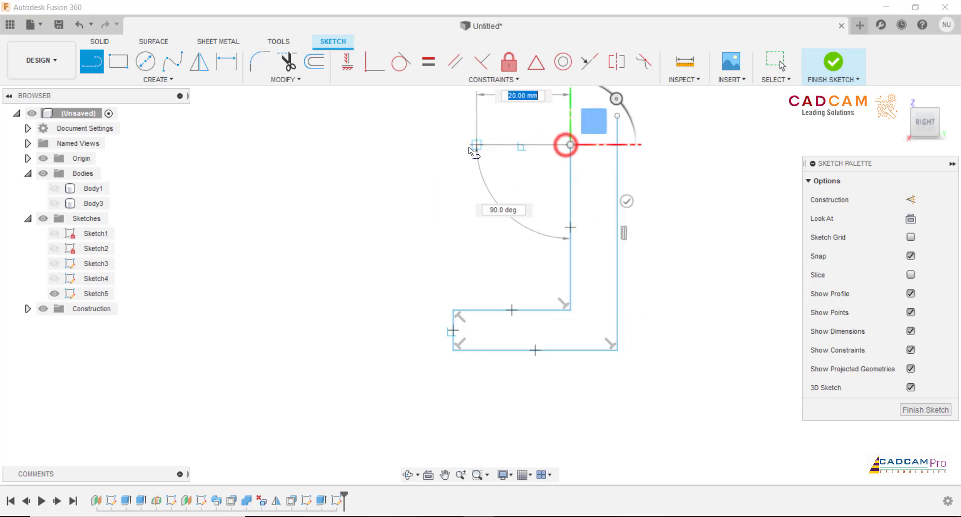
{"action": "left_click", "coordinate": [455, 146]}
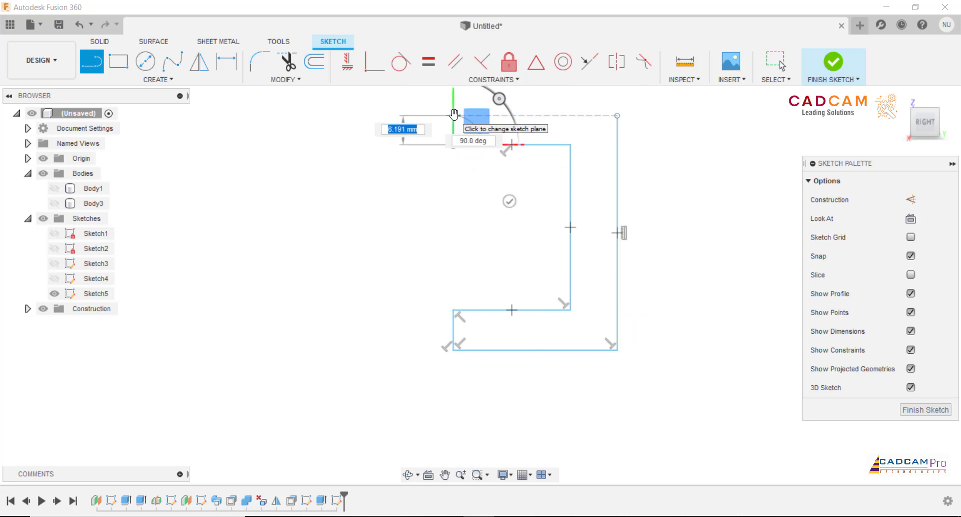
{"action": "left_click", "coordinate": [455, 115]}
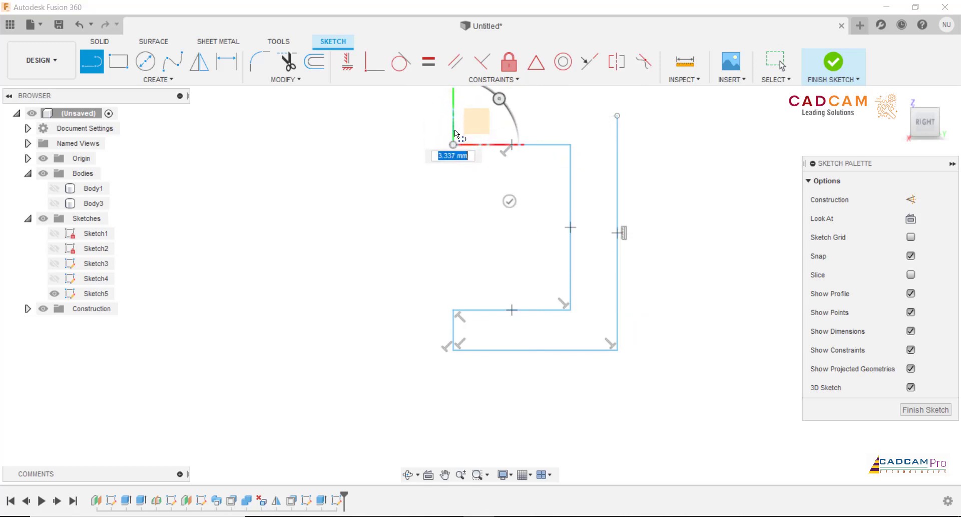
{"action": "scroll", "coordinate": [530, 95], "scroll_direction": "up", "scroll_amount": 2}
{"action": "scroll", "coordinate": [531, 106], "scroll_direction": "up", "scroll_amount": 3}
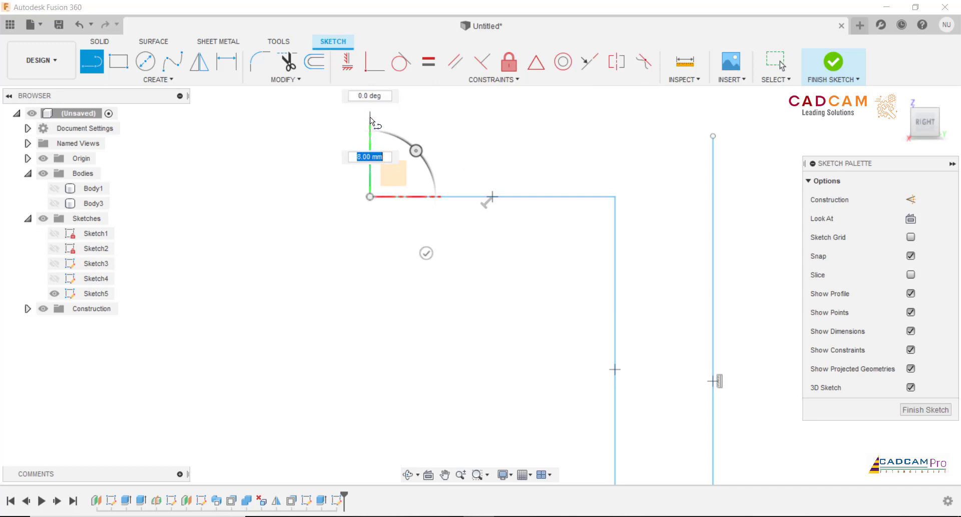
{"action": "left_click", "coordinate": [371, 118]}
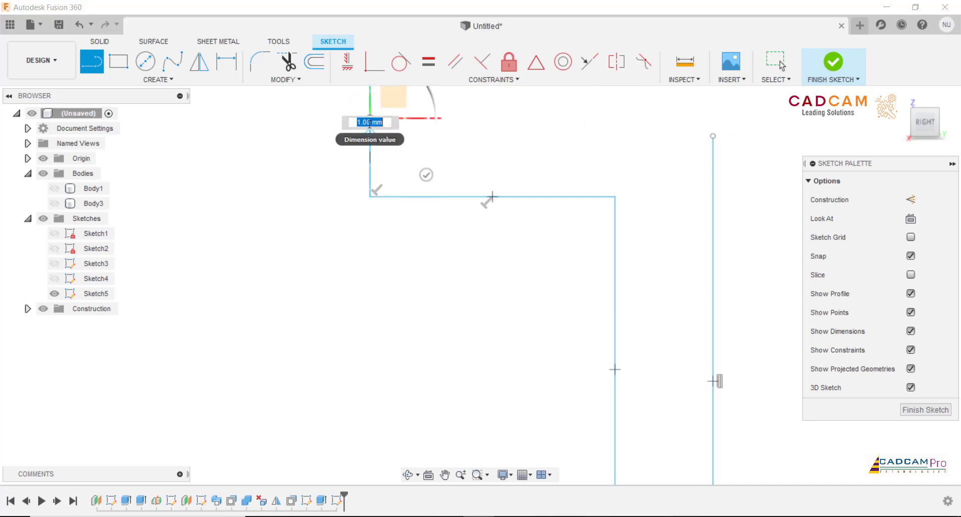
{"action": "scroll", "coordinate": [443, 164], "scroll_direction": "down", "scroll_amount": 1}
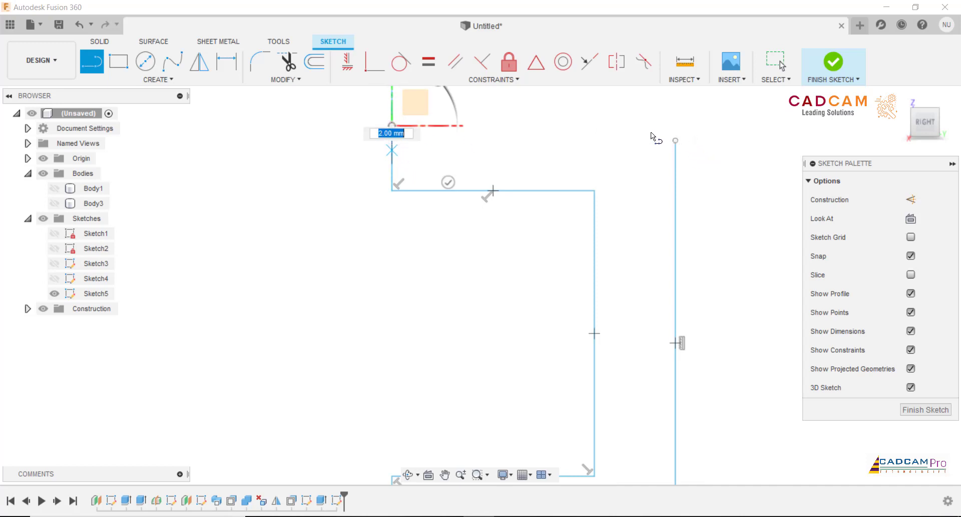
{"action": "left_click", "coordinate": [681, 126]}
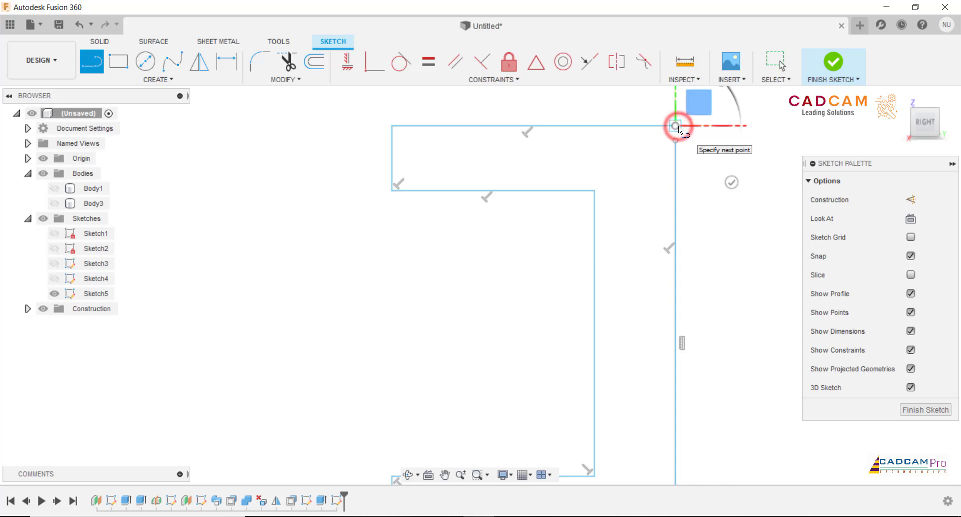
{"action": "key", "text": "Escape"}
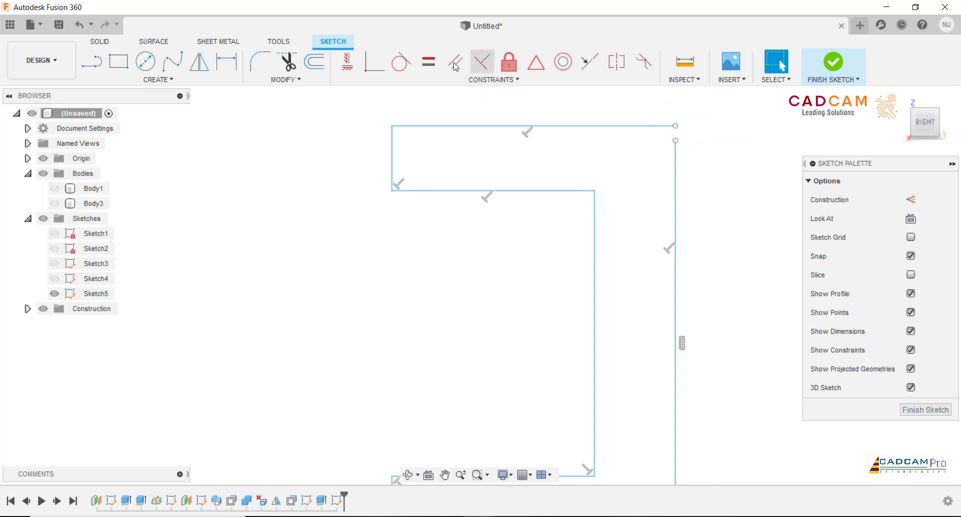
- Make the top line's loose endpoint coincident with the outer line to close the profile
{"action": "left_click", "coordinate": [370, 64]}
{"action": "left_click", "coordinate": [675, 140]}
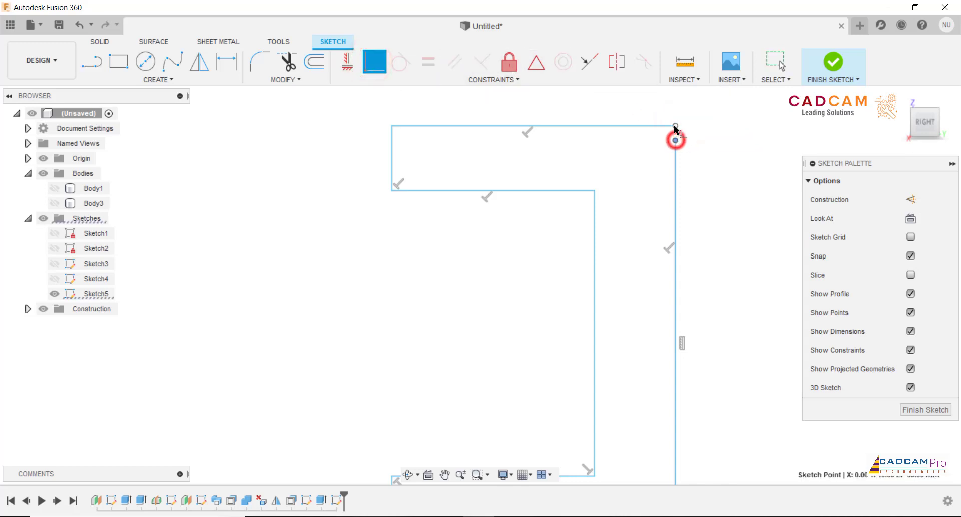
{"action": "left_click", "coordinate": [675, 125]}
{"action": "scroll", "coordinate": [515, 189], "scroll_direction": "down", "scroll_amount": 3}
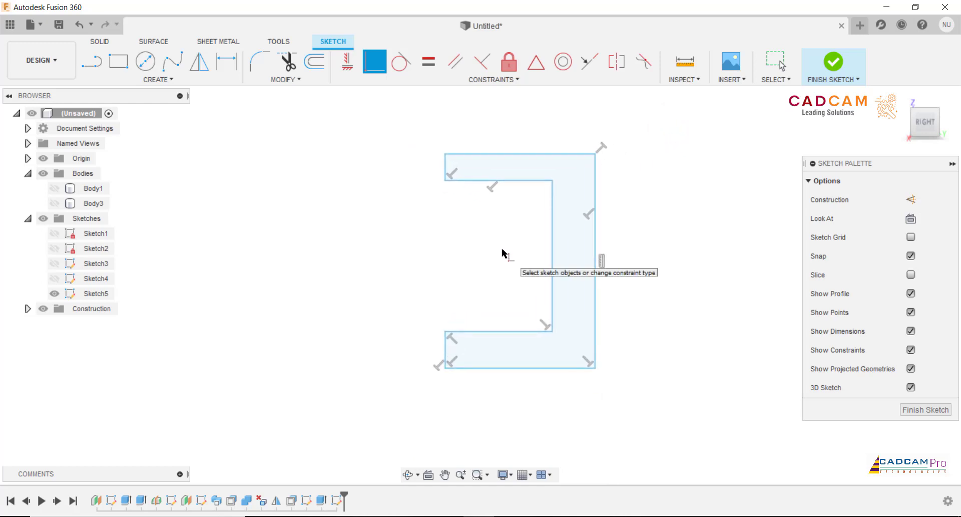
- Constrain the top and bottom inner corner points to be vertically aligned
{"action": "key", "text": "Escape"}
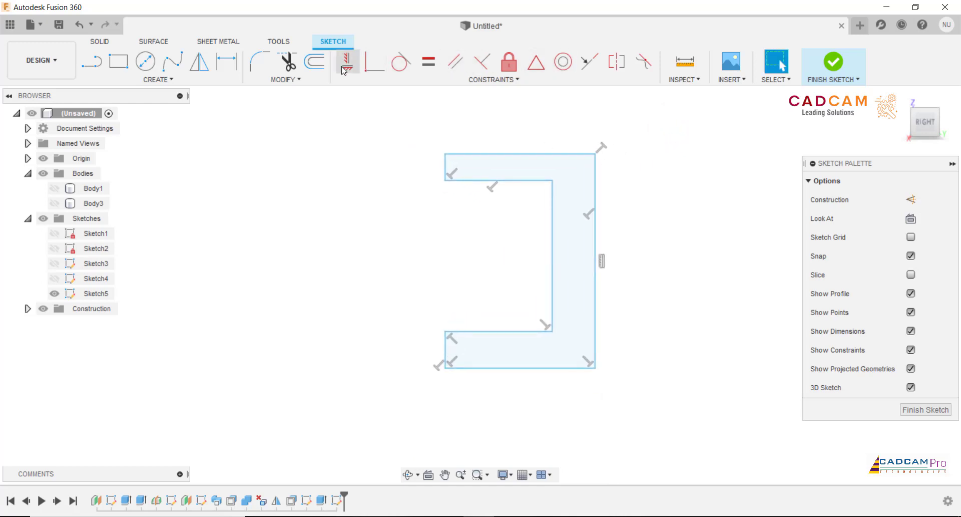
{"action": "left_click", "coordinate": [343, 71]}
{"action": "left_click", "coordinate": [445, 180]}
{"action": "left_click", "coordinate": [445, 331]}
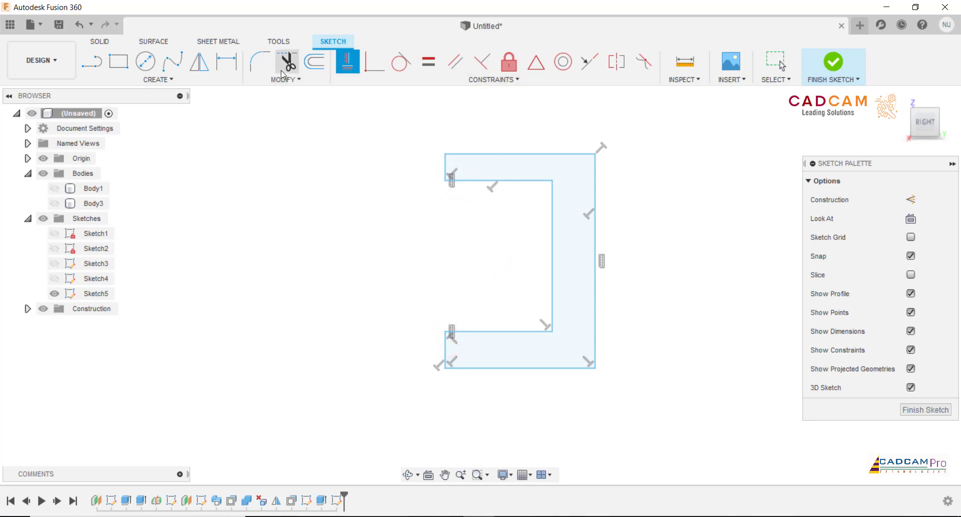
- Dimension the top flange thickness as 4 mm
{"action": "left_click", "coordinate": [227, 61]}
{"action": "left_click", "coordinate": [482, 180]}
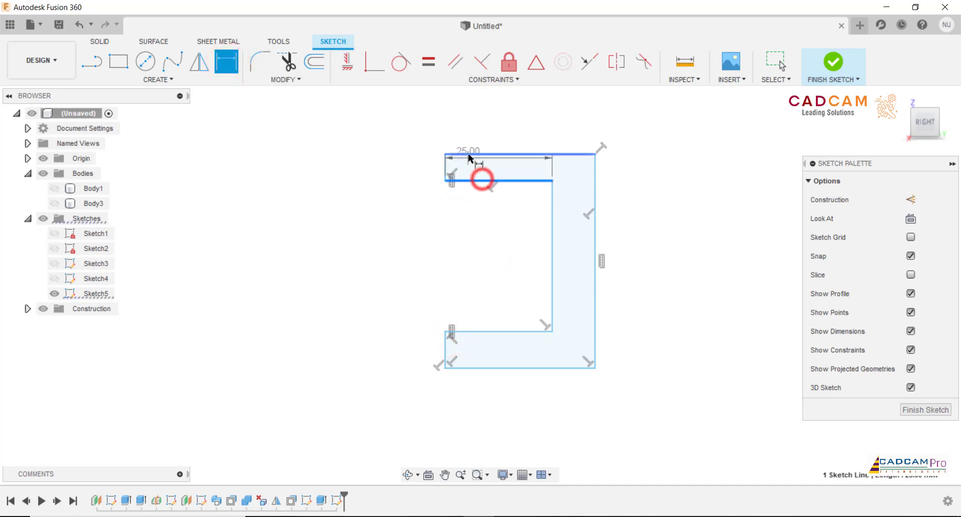
{"action": "left_click", "coordinate": [468, 155]}
{"action": "left_click", "coordinate": [399, 163]}
{"action": "type", "text": "4"}
{"action": "key", "text": "Return"}
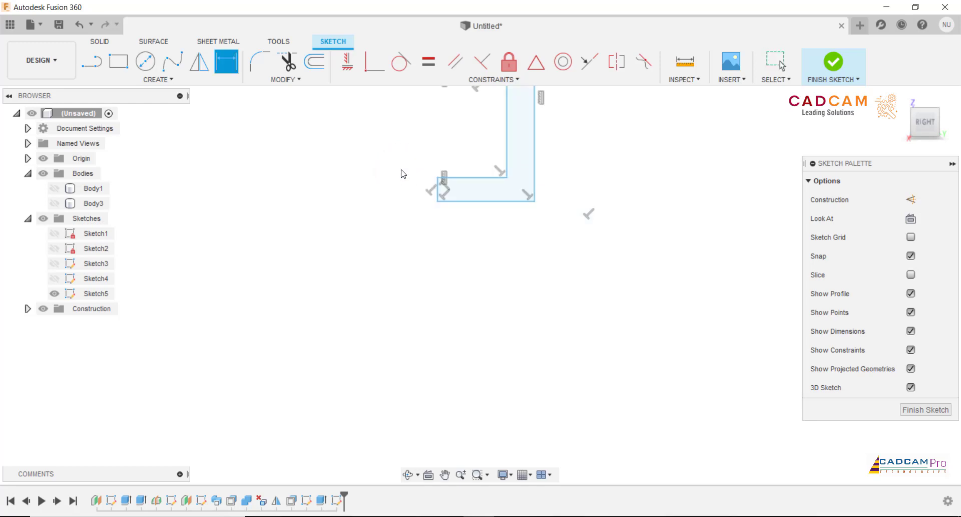
{"action": "scroll", "coordinate": [472, 300], "scroll_direction": "down", "scroll_amount": 2}
{"action": "scroll", "coordinate": [500, 215], "scroll_direction": "up", "scroll_amount": 4}
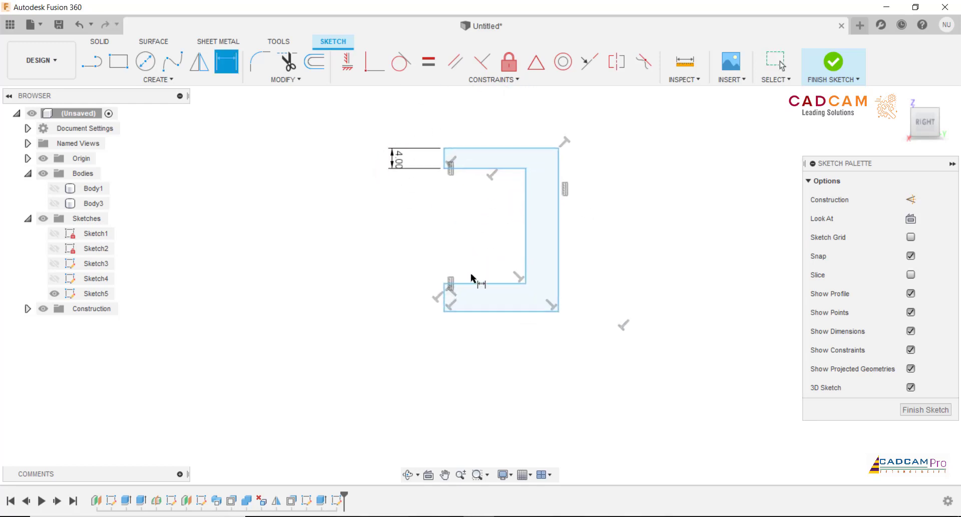
- Set the lower flange thickness to d28 so it matches the top, then check the reference drawing
{"action": "left_click", "coordinate": [447, 300]}
{"action": "left_click", "coordinate": [408, 301]}
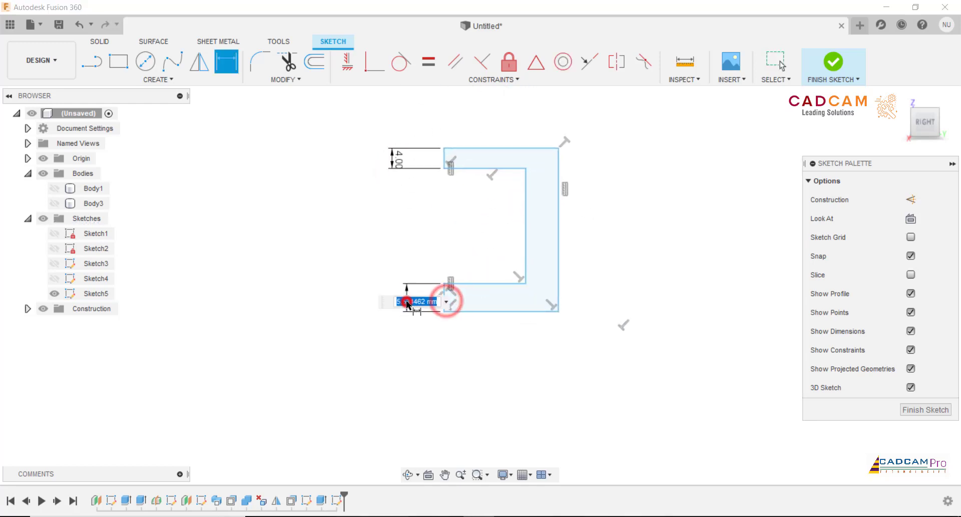
{"action": "left_click", "coordinate": [393, 152]}
{"action": "key", "text": "Return"}
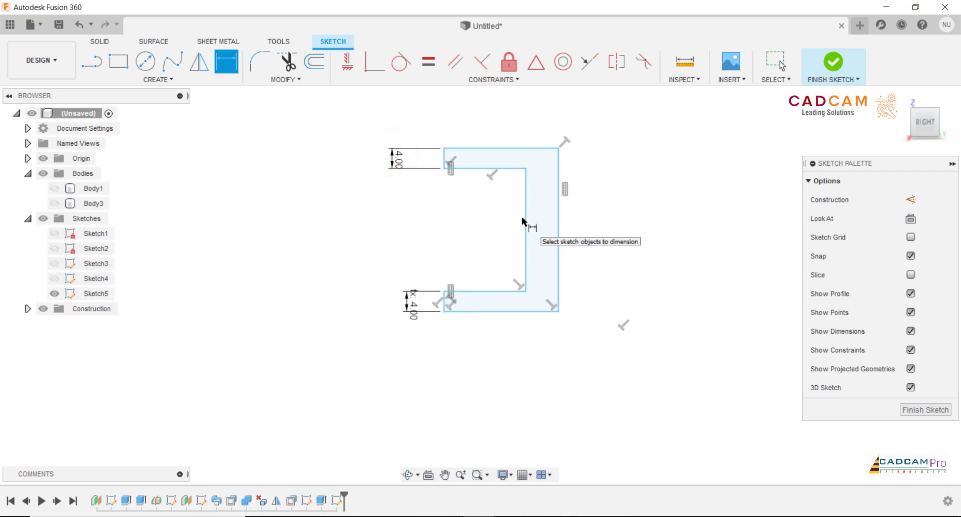
{"action": "left_click", "coordinate": [422, 515]}
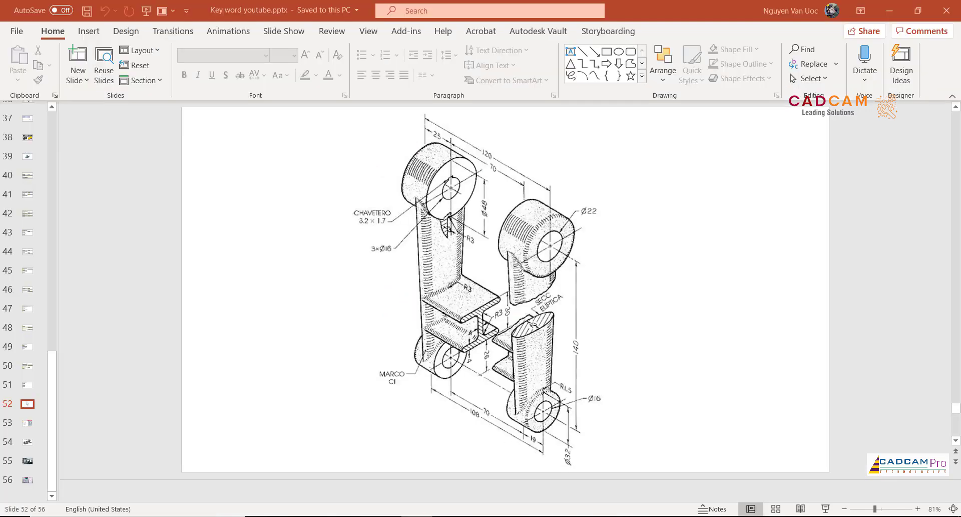
{"action": "left_click", "coordinate": [421, 513]}
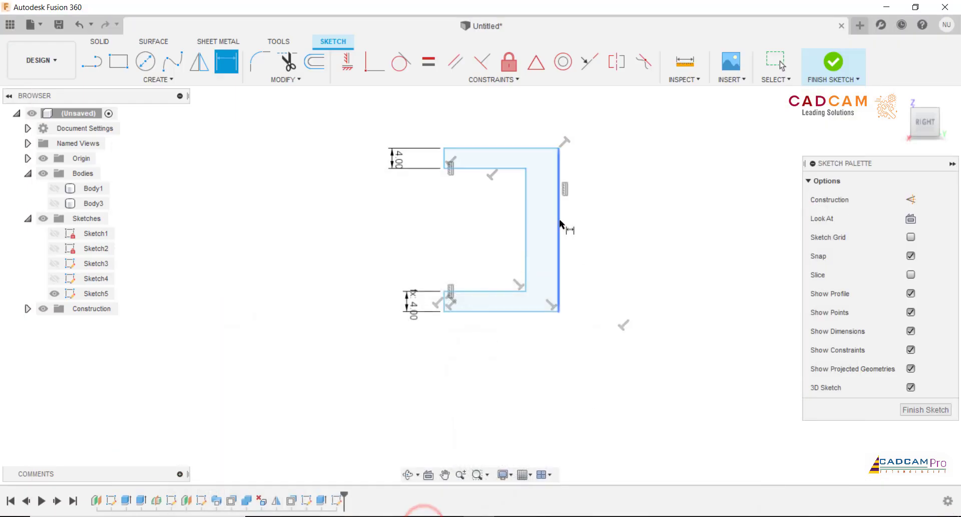
- Dimension the web thickness as d28/2 (2.00 mm), then bring up the PowerPoint drawing
{"action": "left_click", "coordinate": [559, 220]}
{"action": "left_click", "coordinate": [526, 229]}
{"action": "left_click", "coordinate": [532, 115]}
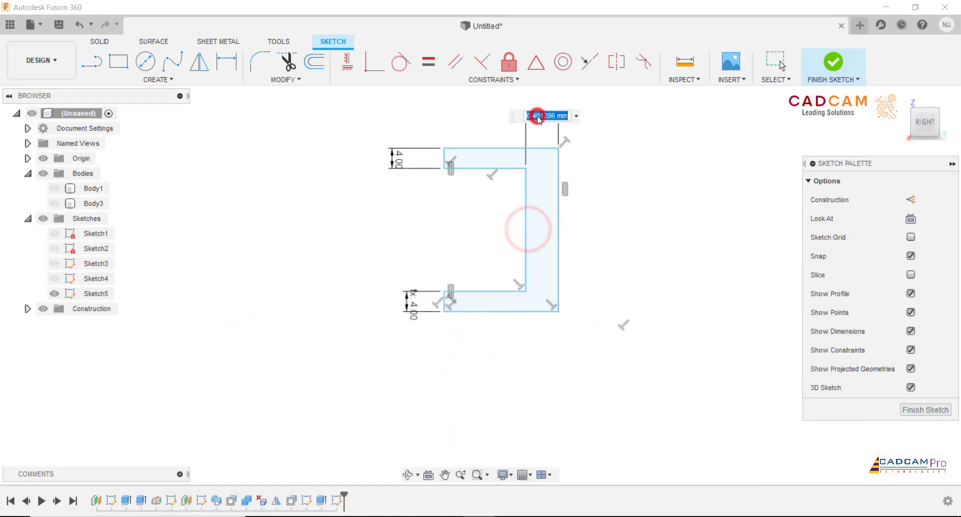
{"action": "left_click", "coordinate": [400, 159]}
{"action": "type", "text": "/2"}
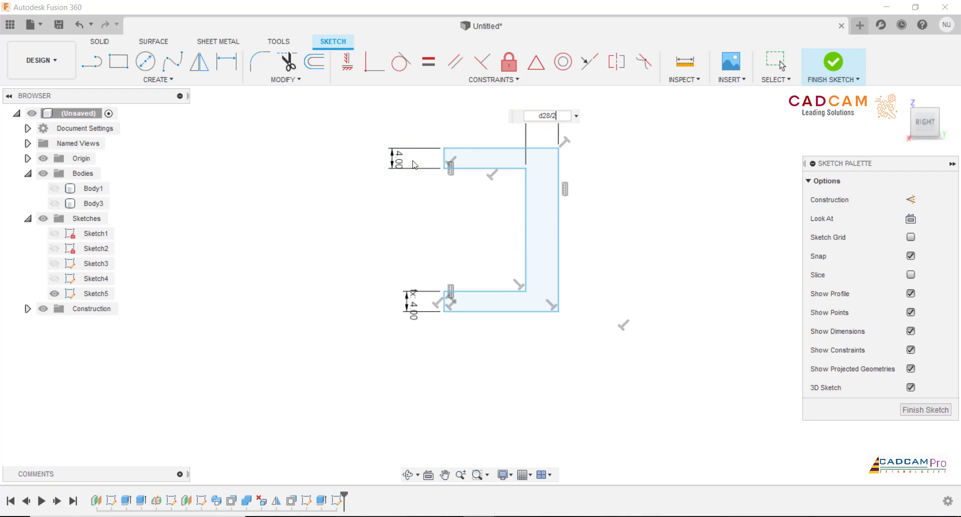
{"action": "key", "text": "Return"}
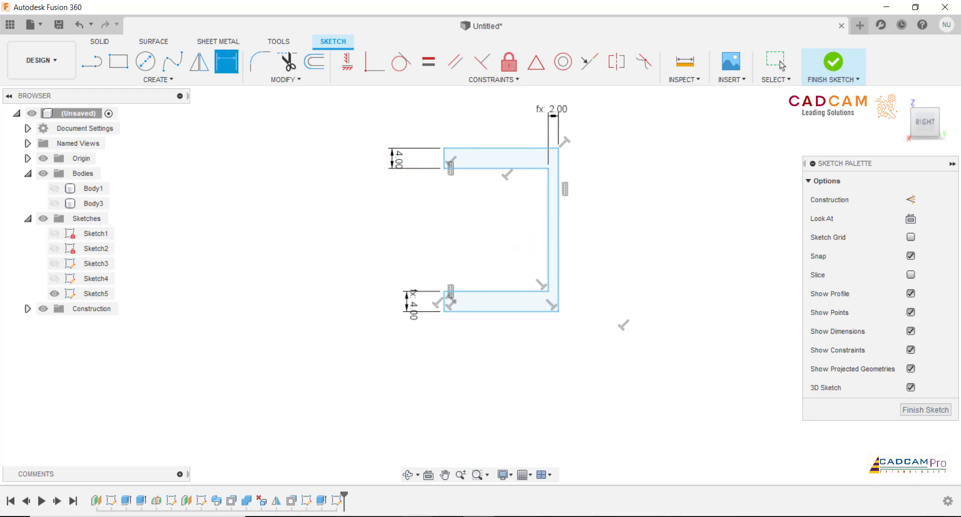
{"action": "left_click", "coordinate": [430, 476]}
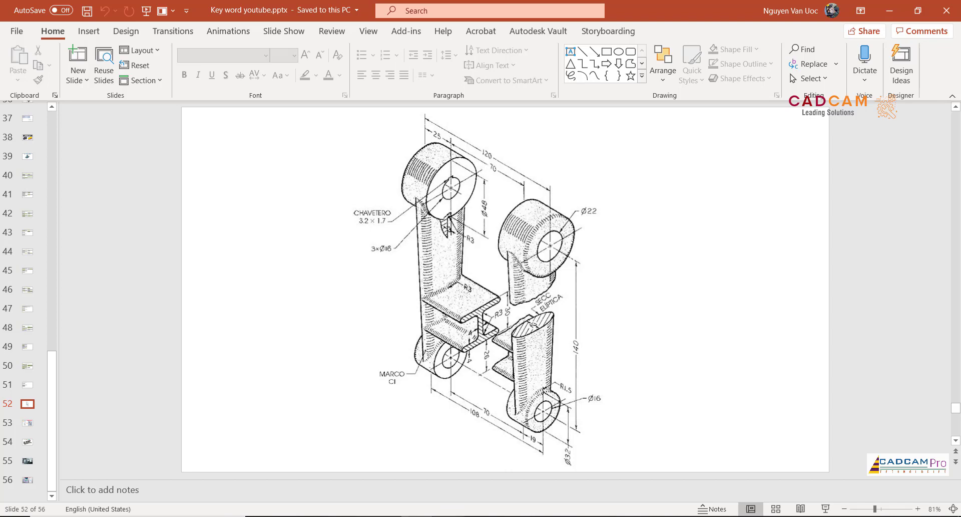
- Switch from the PowerPoint reference slide back to Sketch5 in Fusion 360
{"action": "left_click", "coordinate": [489, 514]}
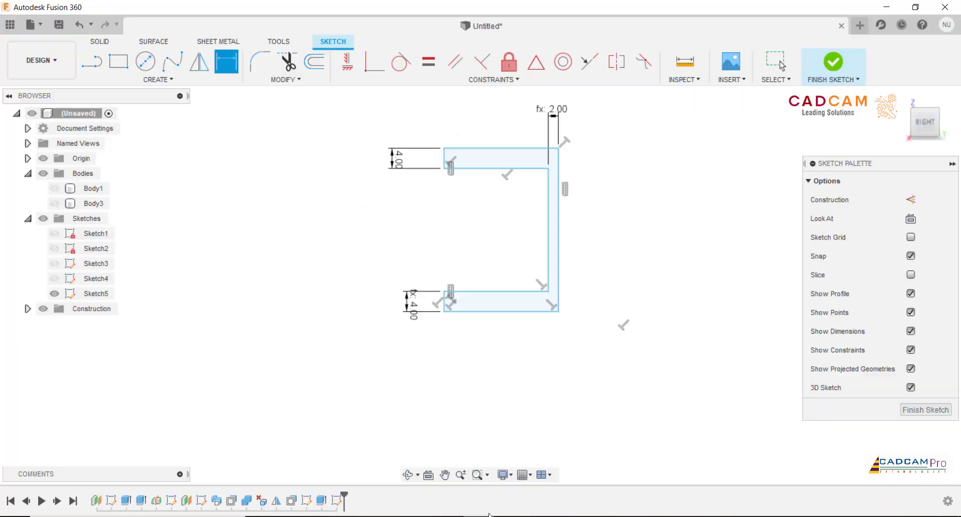
- Dimension the rib's right edge to a height of 30 mm
{"action": "left_click", "coordinate": [559, 172]}
{"action": "left_click", "coordinate": [649, 231]}
{"action": "type", "text": "30"}
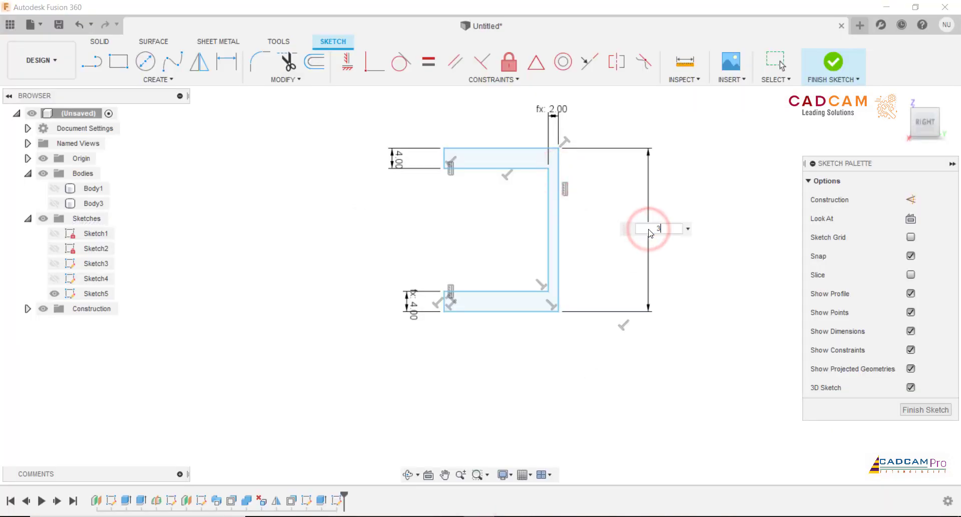
{"action": "key", "text": "Return"}
{"action": "scroll", "coordinate": [503, 239], "scroll_direction": "down", "scroll_amount": 4}
{"action": "scroll", "coordinate": [501, 236], "scroll_direction": "up", "scroll_amount": 2}
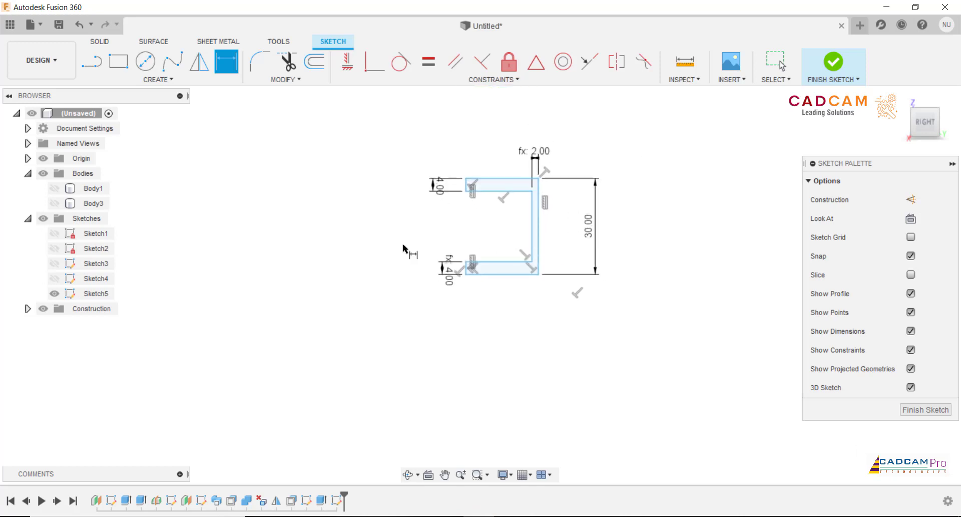
{"action": "key", "text": "Escape"}
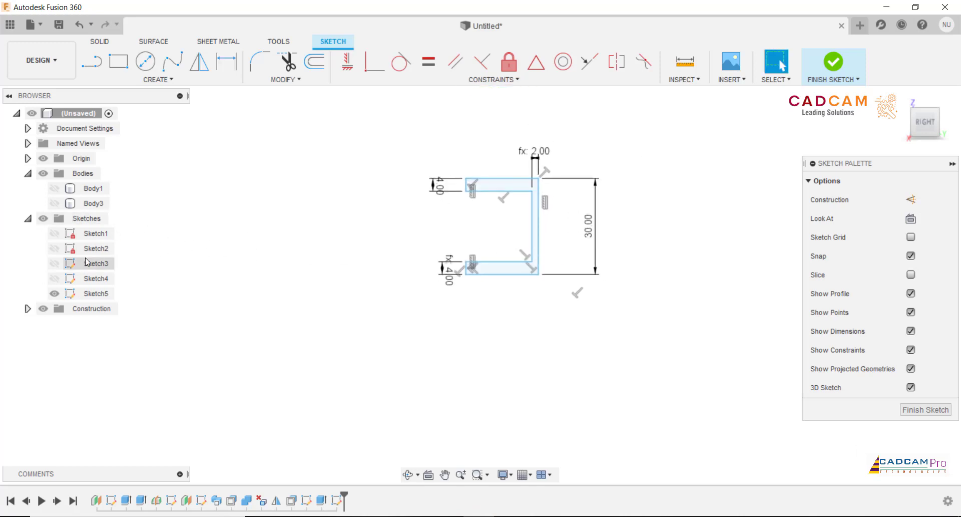
- Show Sketch2 and Sketch1 as reference geometry
{"action": "left_click", "coordinate": [52, 248]}
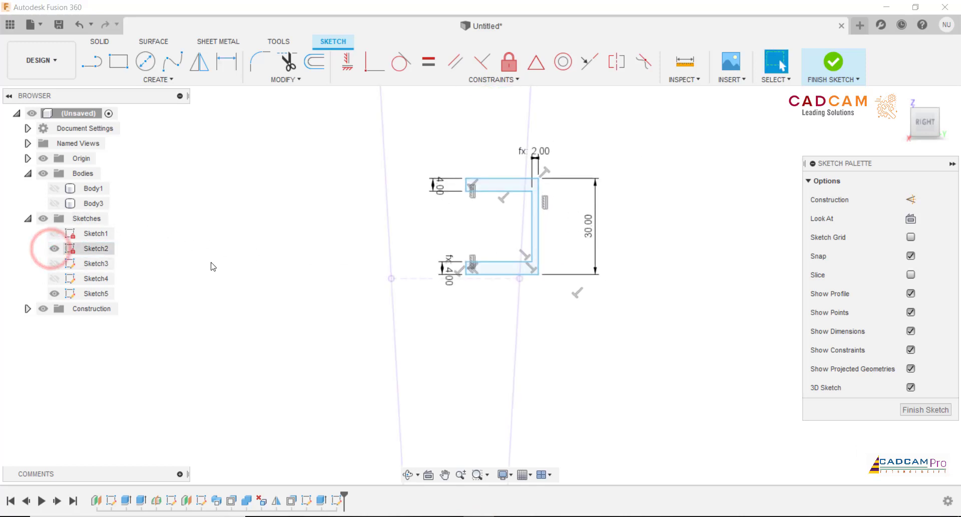
{"action": "scroll", "coordinate": [407, 258], "scroll_direction": "down", "scroll_amount": 3}
{"action": "scroll", "coordinate": [293, 258], "scroll_direction": "up", "scroll_amount": 2}
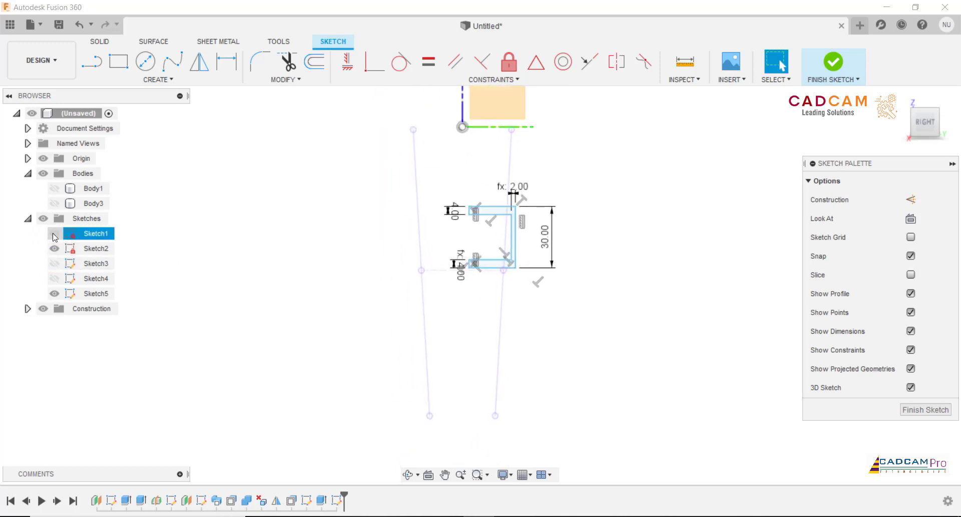
{"action": "left_click", "coordinate": [54, 233]}
{"action": "scroll", "coordinate": [366, 203], "scroll_direction": "up", "scroll_amount": 1}
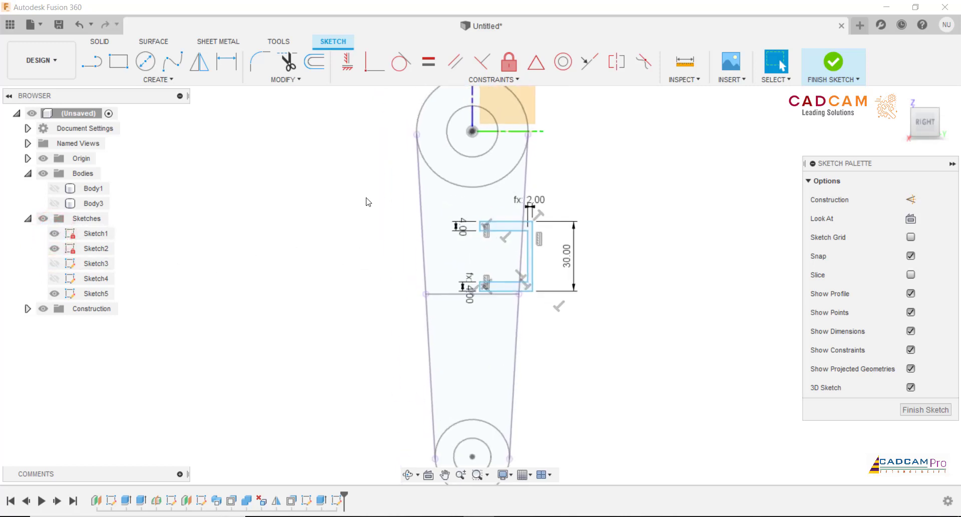
{"action": "scroll", "coordinate": [370, 203], "scroll_direction": "down", "scroll_amount": 2}
{"action": "scroll", "coordinate": [370, 203], "scroll_direction": "up", "scroll_amount": 2}
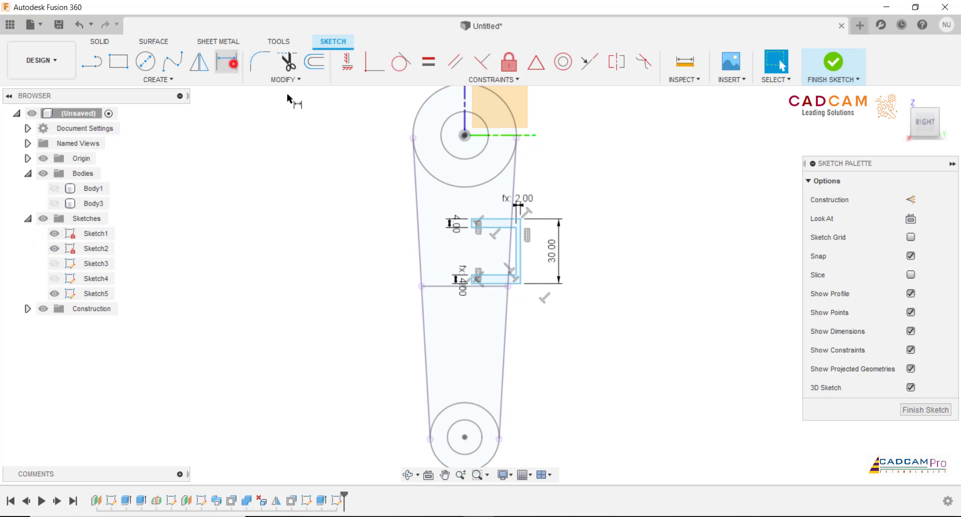
- Dimension the rib's bottom line 26 mm from the lower circle's centre
{"action": "left_click", "coordinate": [226, 61]}
{"action": "left_click", "coordinate": [514, 284]}
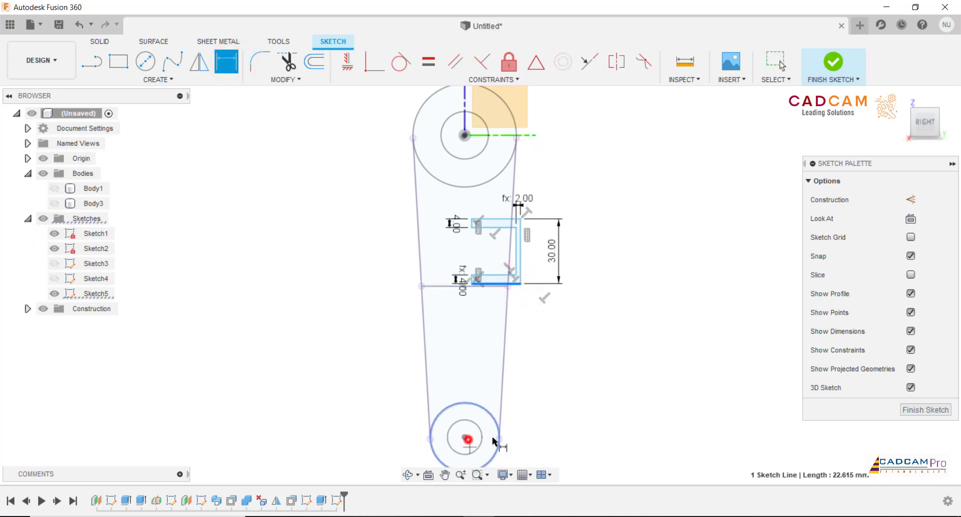
{"action": "left_click", "coordinate": [465, 437]}
{"action": "left_click", "coordinate": [559, 382]}
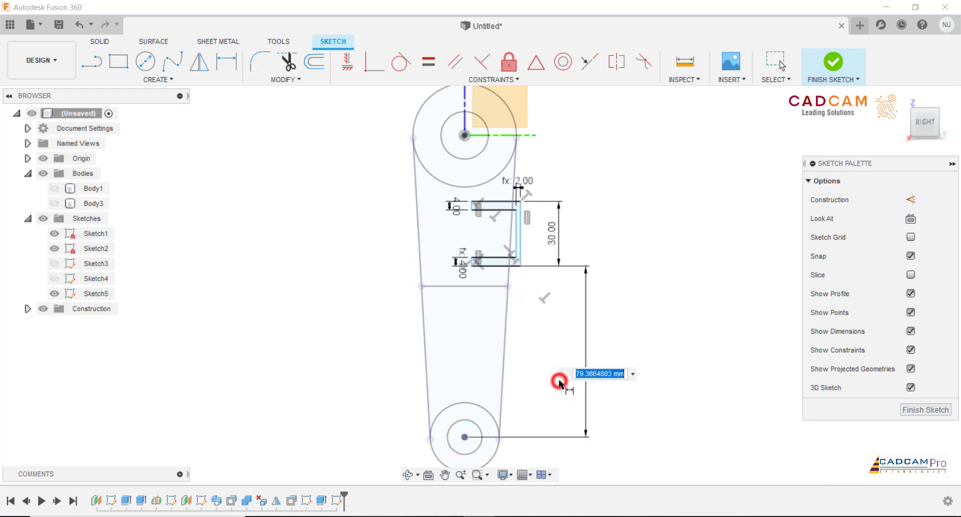
{"action": "type", "text": "26"}
{"action": "key", "text": "Return"}
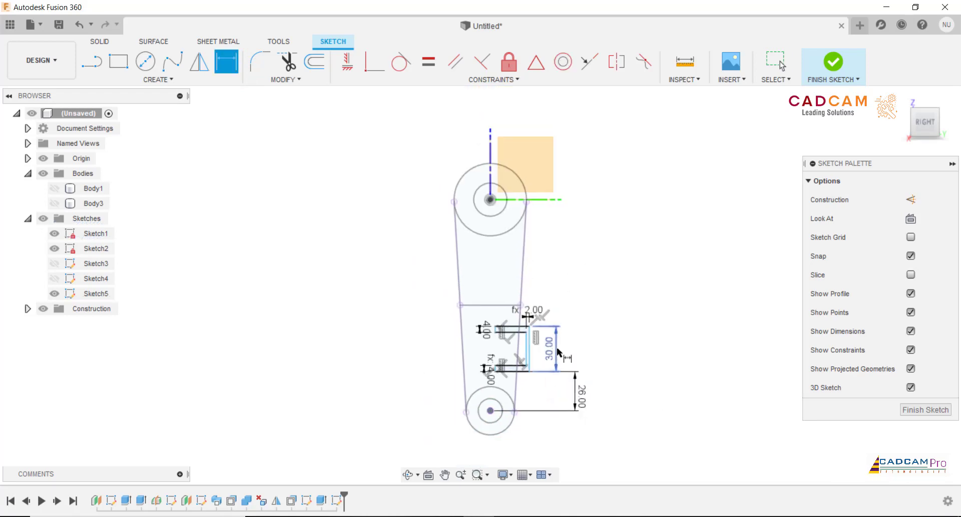
{"action": "scroll", "coordinate": [526, 389], "scroll_direction": "up", "scroll_amount": 3}
{"action": "key", "text": "Escape"}
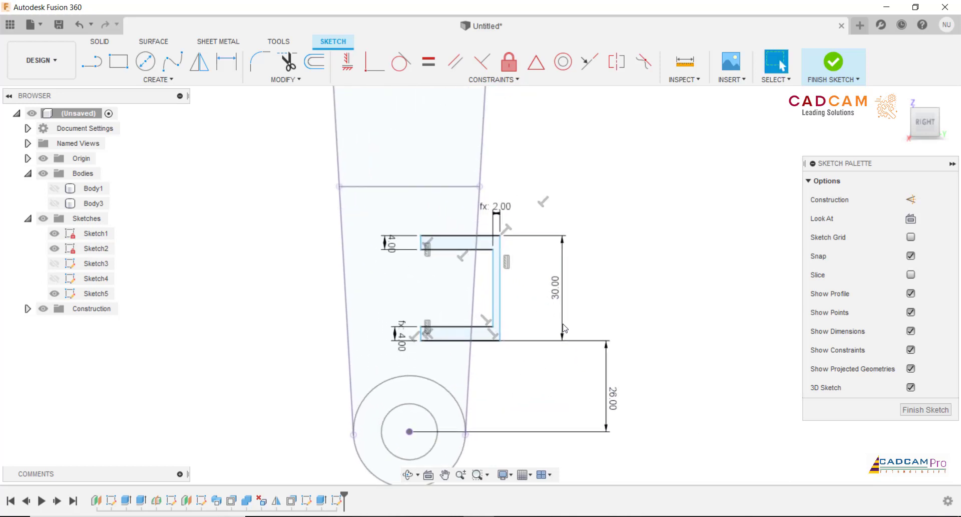
{"action": "scroll", "coordinate": [508, 388], "scroll_direction": "down", "scroll_amount": 1}
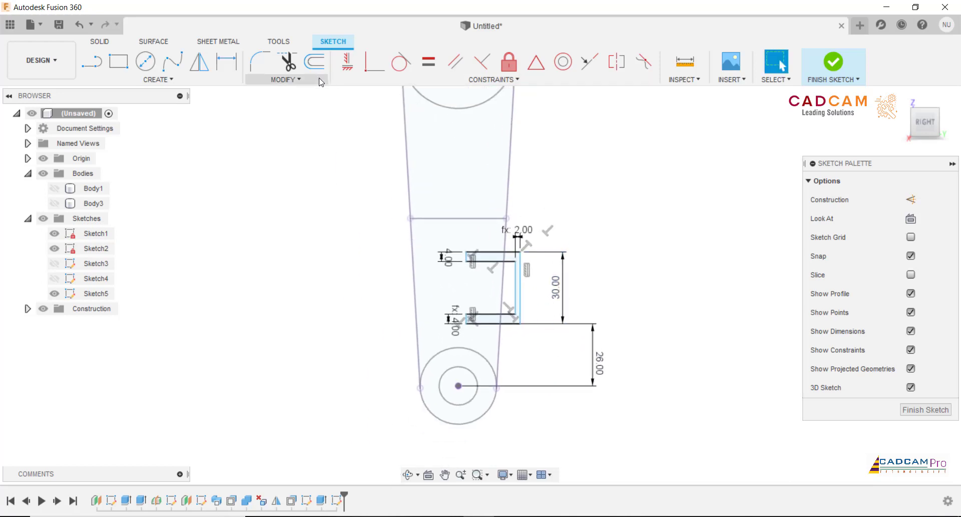
- Align the rib's lower endpoint vertically with the lower circle's centre
{"action": "left_click", "coordinate": [347, 61]}
{"action": "left_click", "coordinate": [520, 324]}
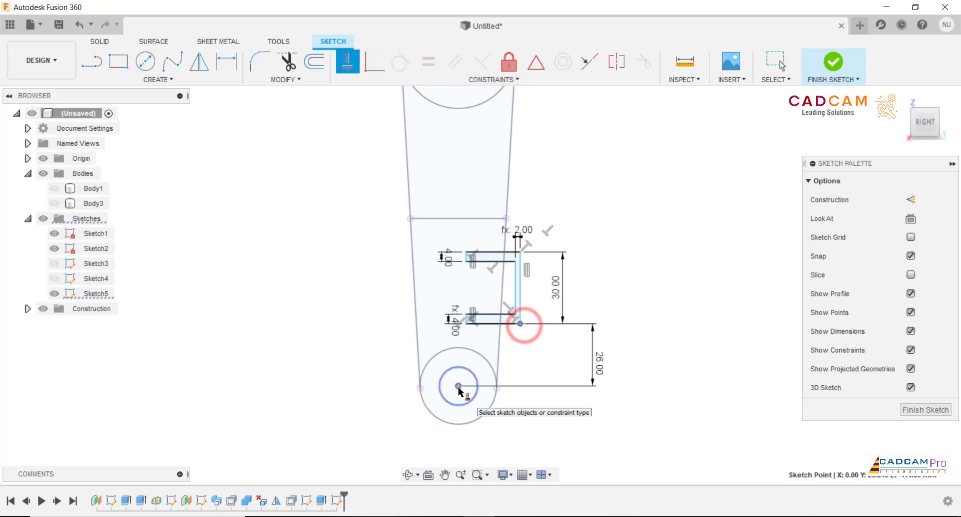
{"action": "left_click", "coordinate": [458, 386]}
{"action": "scroll", "coordinate": [476, 304], "scroll_direction": "up", "scroll_amount": 2}
{"action": "scroll", "coordinate": [474, 298], "scroll_direction": "up", "scroll_amount": 2}
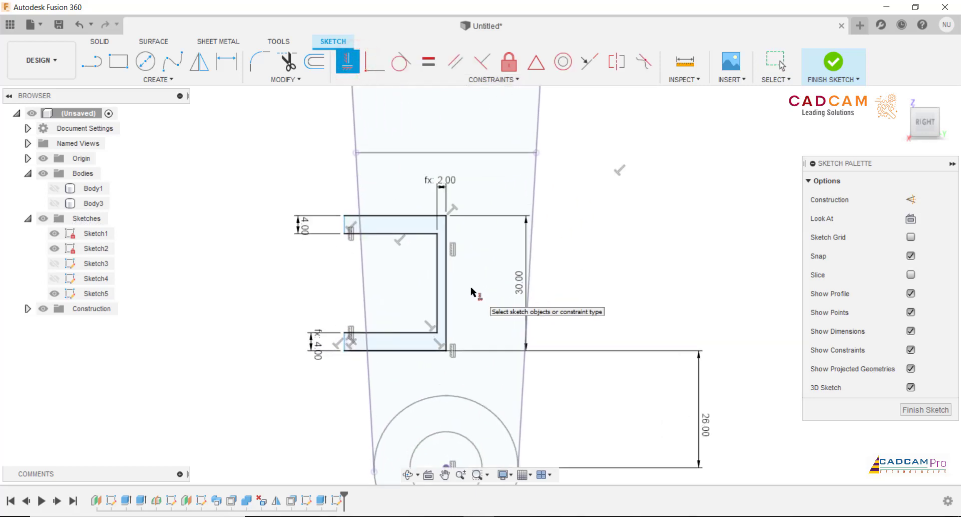
{"action": "key", "text": "Escape"}
{"action": "scroll", "coordinate": [473, 292], "scroll_direction": "down", "scroll_amount": 2}
{"action": "scroll", "coordinate": [331, 254], "scroll_direction": "up", "scroll_amount": 3}
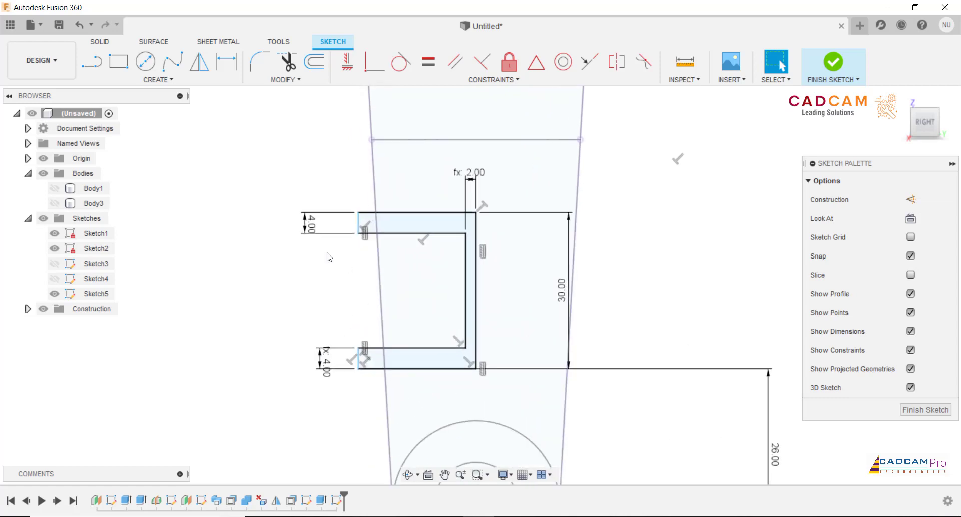
{"action": "scroll", "coordinate": [332, 255], "scroll_direction": "up", "scroll_amount": 1}
- Hide Sketch1 and Sketch2 again
{"action": "left_click", "coordinate": [54, 234]}
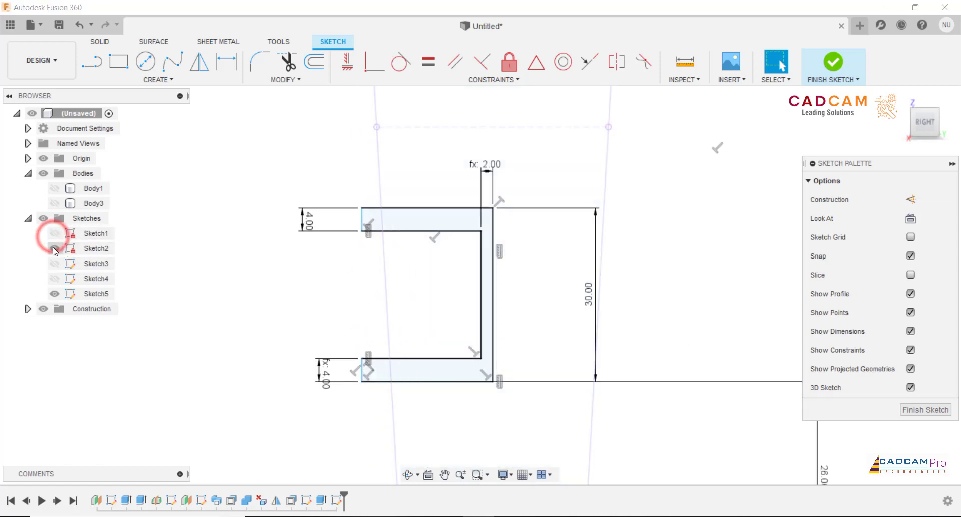
{"action": "left_click", "coordinate": [54, 248]}
{"action": "scroll", "coordinate": [325, 250], "scroll_direction": "down", "scroll_amount": 1}
{"action": "scroll", "coordinate": [377, 242], "scroll_direction": "up", "scroll_amount": 1}
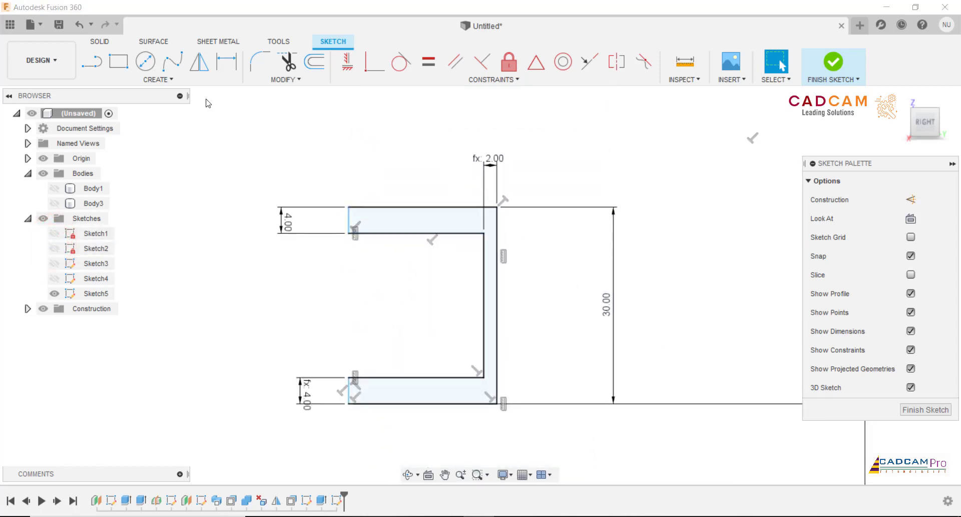
{"action": "left_click", "coordinate": [158, 80]}
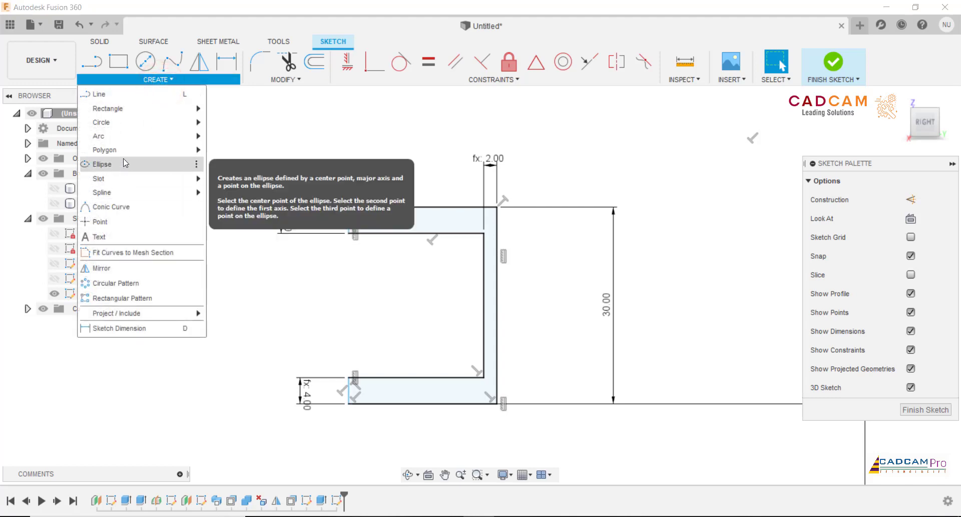
{"action": "left_click", "coordinate": [283, 79]}
{"action": "left_click", "coordinate": [260, 61]}
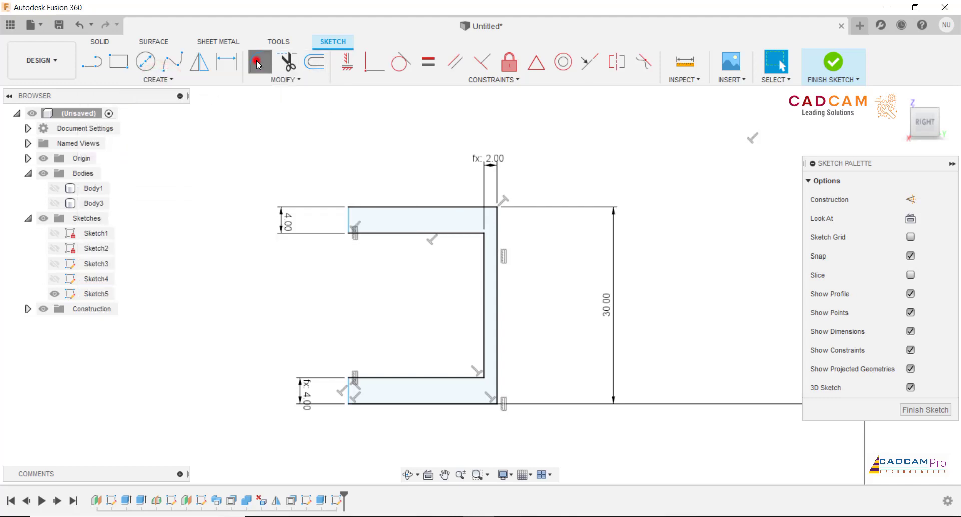
- Round the profile's top-left corner with a 2 mm fillet
{"action": "scroll", "coordinate": [378, 184], "scroll_direction": "up", "scroll_amount": 1}
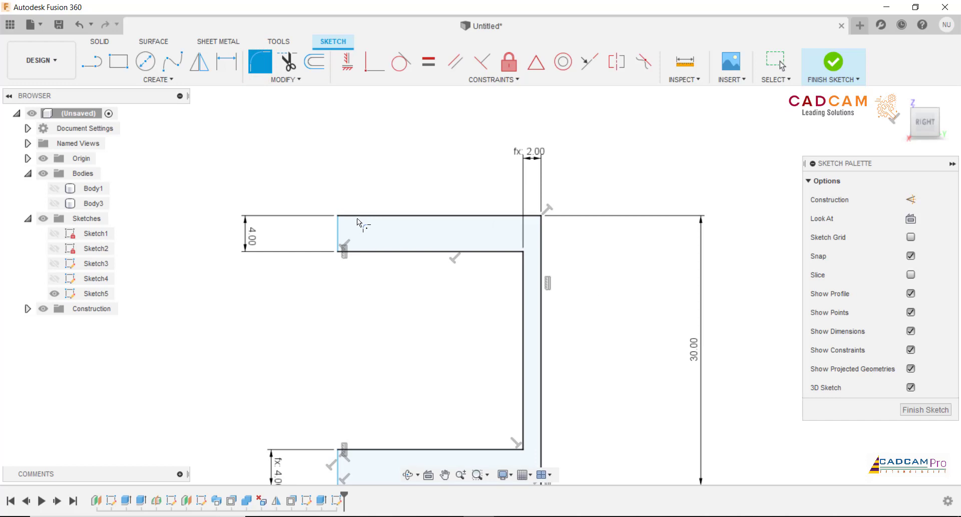
{"action": "left_click", "coordinate": [359, 215]}
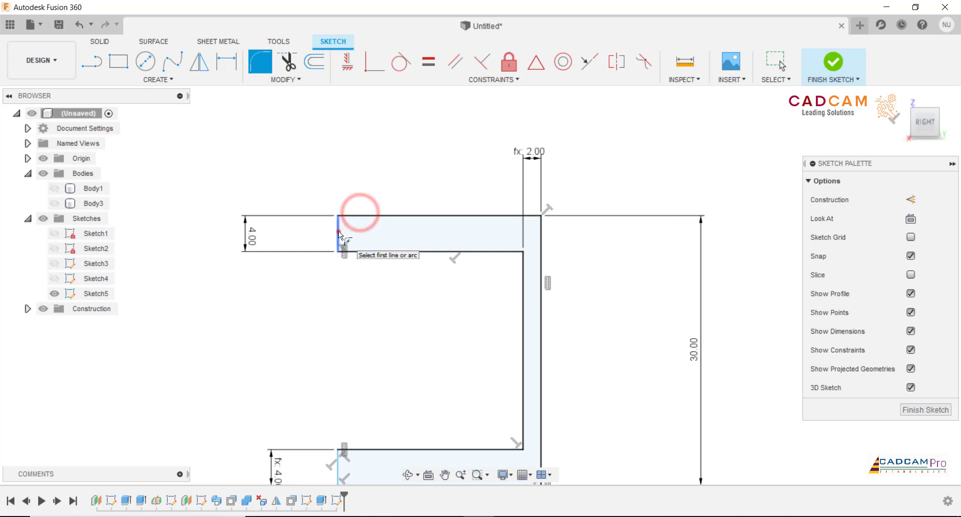
{"action": "left_click", "coordinate": [338, 230]}
{"action": "left_click", "coordinate": [362, 213]}
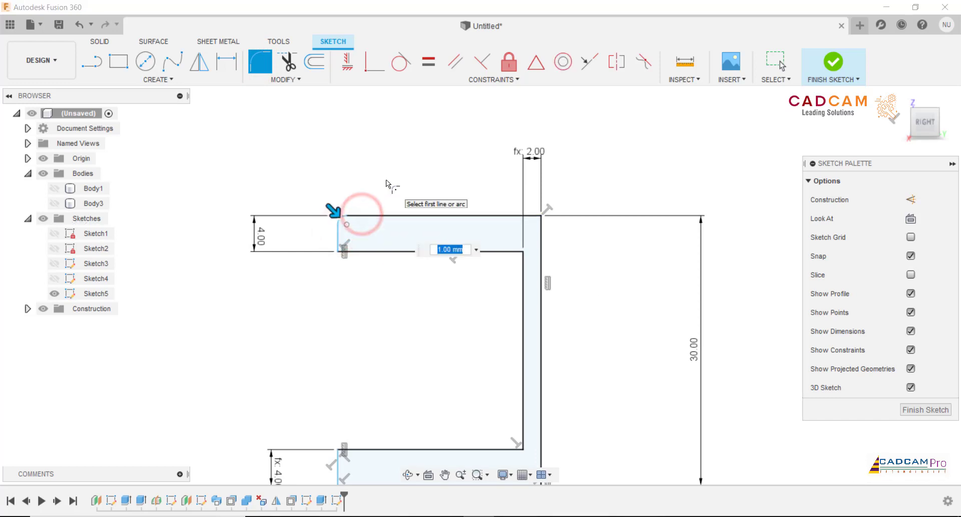
{"action": "type", "text": "2"}
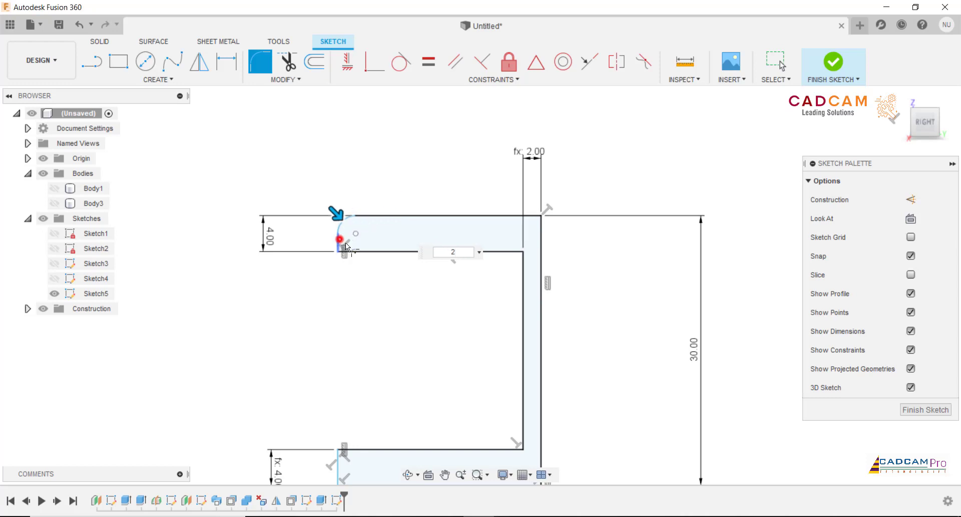
{"action": "key", "text": "Return"}
{"action": "left_click", "coordinate": [339, 235]}
- Round the lower-left corner with the same 2 mm fillet
{"action": "left_click", "coordinate": [365, 251]}
{"action": "middle_click_drag", "start_coordinate": [401, 314], "coordinate": [410, 235]}
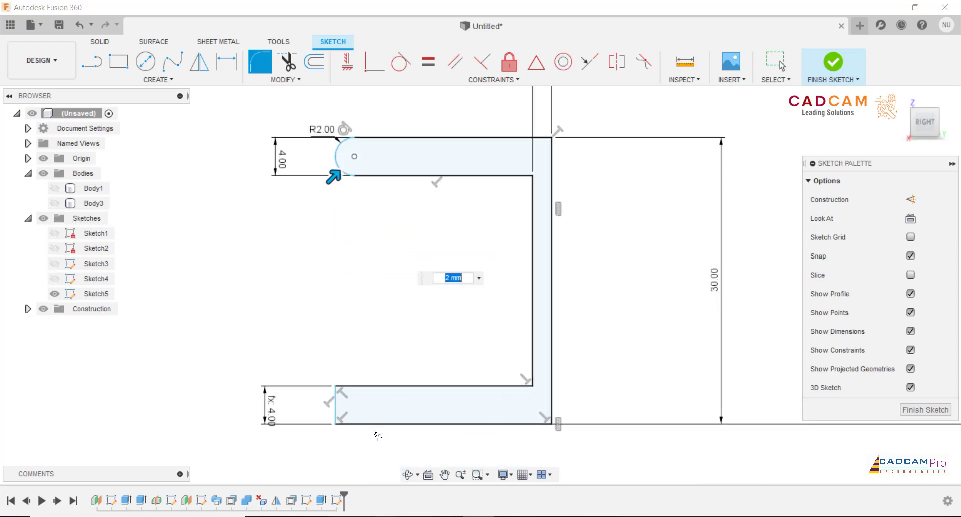
{"action": "left_click", "coordinate": [362, 383]}
{"action": "left_click", "coordinate": [337, 399]}
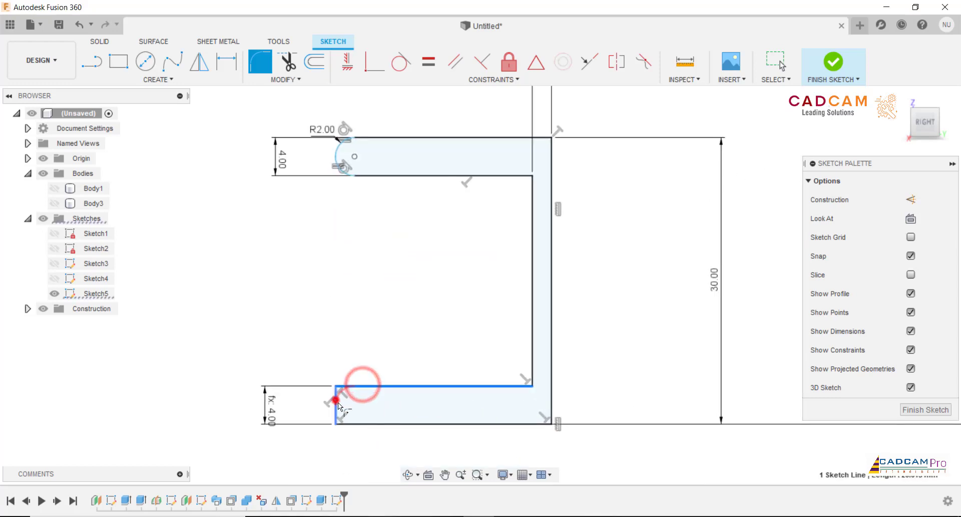
{"action": "left_click", "coordinate": [366, 424]}
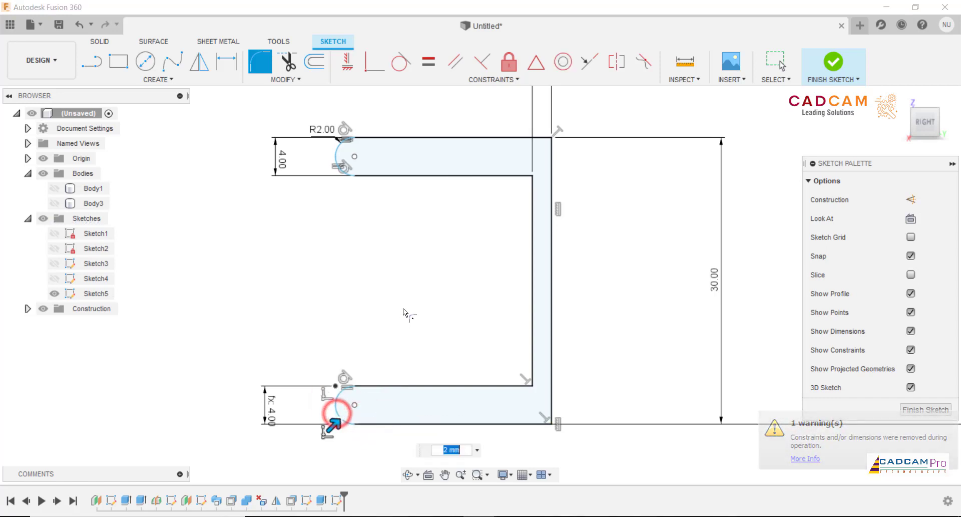
{"action": "key", "text": "Escape"}
{"action": "scroll", "coordinate": [400, 290], "scroll_direction": "down", "scroll_amount": 3}
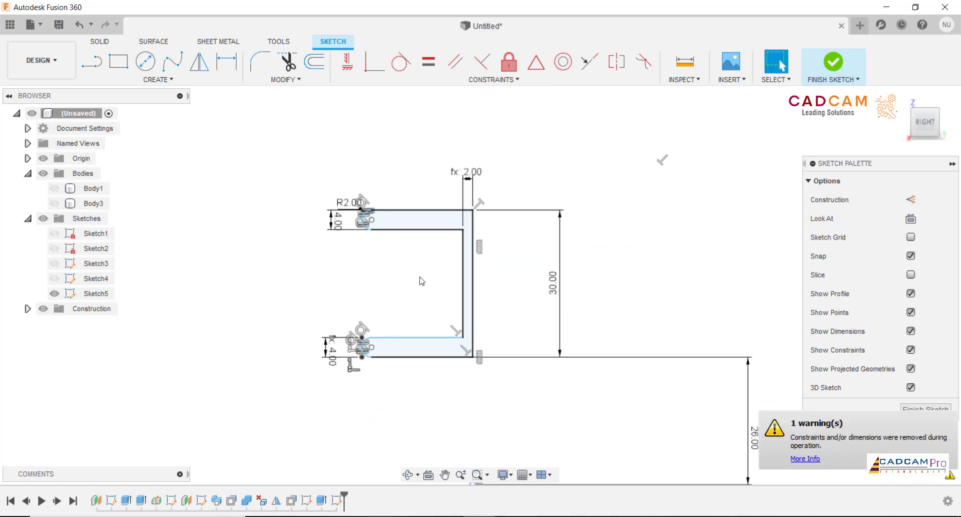
{"action": "scroll", "coordinate": [420, 281], "scroll_direction": "up", "scroll_amount": 2}
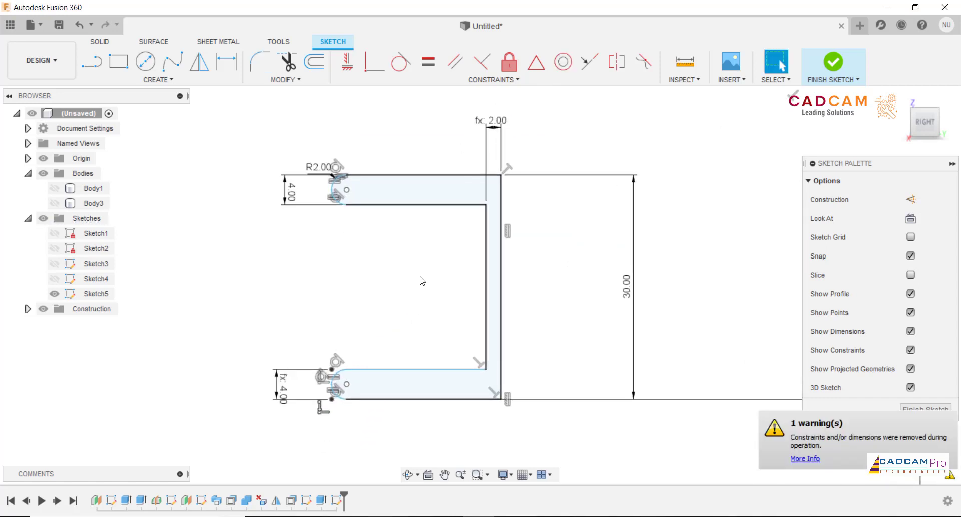
- Fillet the top and bottom inner corners with a 4 mm radius
{"action": "left_click", "coordinate": [255, 67]}
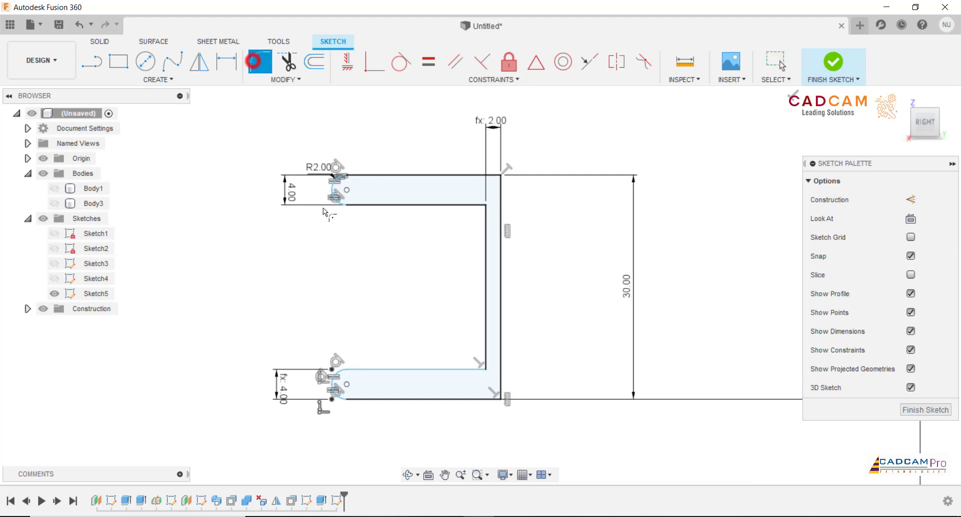
{"action": "left_click", "coordinate": [465, 209]}
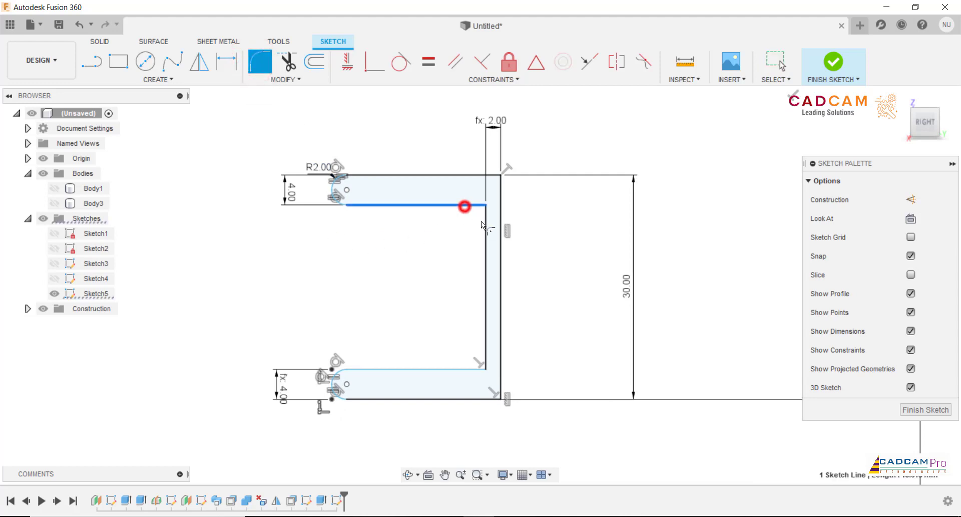
{"action": "left_click", "coordinate": [484, 225]}
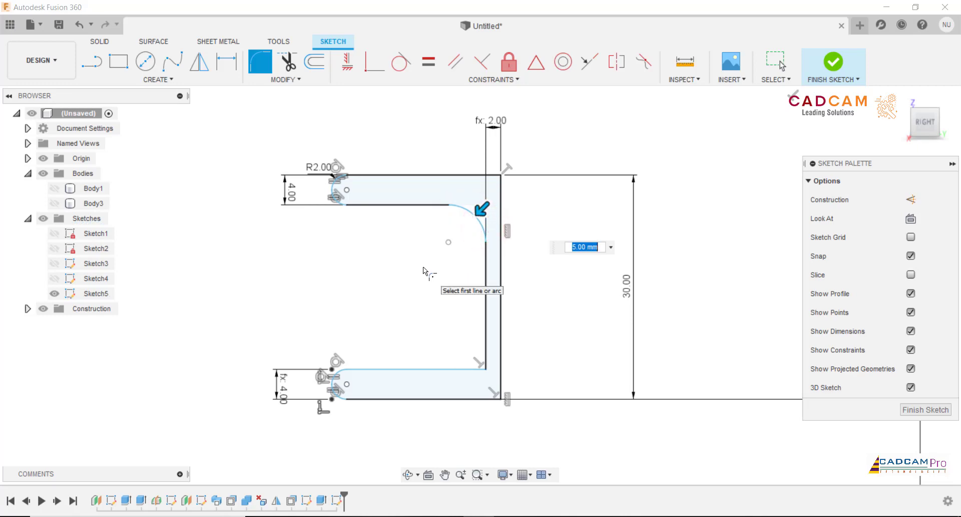
{"action": "type", "text": "4"}
{"action": "key", "text": "Return"}
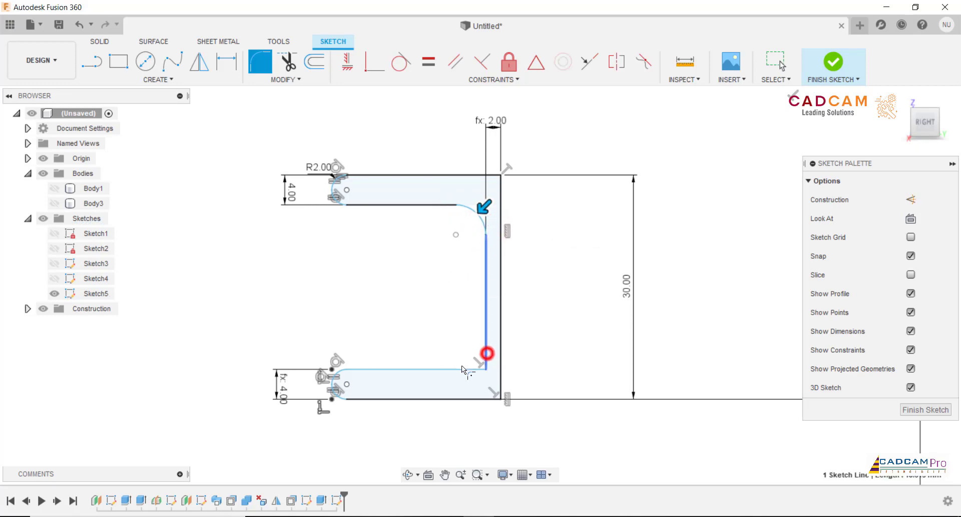
{"action": "left_click", "coordinate": [486, 350]}
{"action": "left_click", "coordinate": [468, 369]}
{"action": "key", "text": "Return"}
{"action": "scroll", "coordinate": [414, 291], "scroll_direction": "down", "scroll_amount": 3}
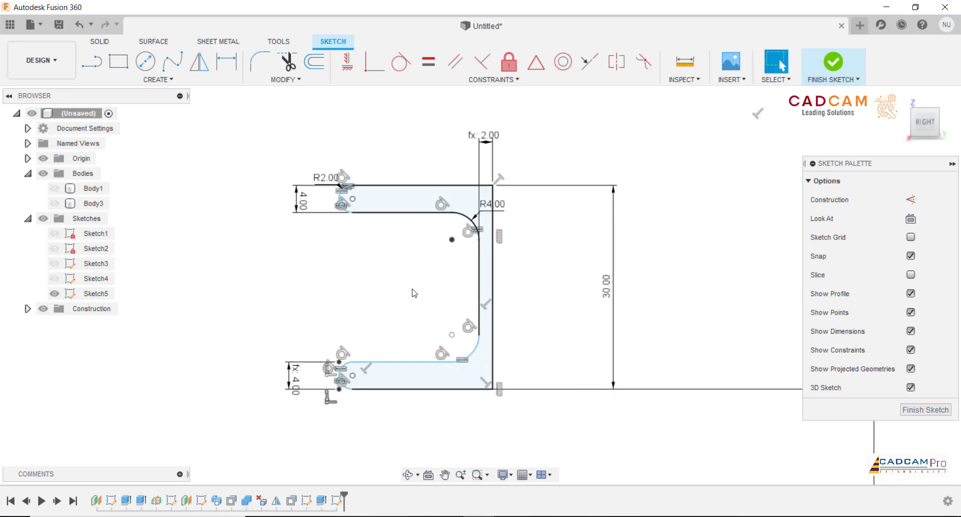
{"action": "scroll", "coordinate": [414, 285], "scroll_direction": "down", "scroll_amount": 2}
{"action": "scroll", "coordinate": [414, 360], "scroll_direction": "up", "scroll_amount": 1}
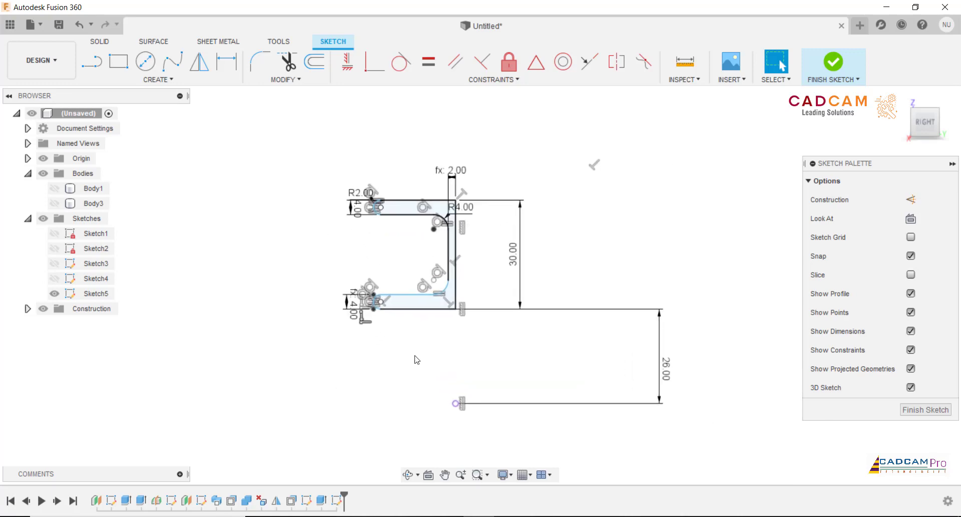
{"action": "scroll", "coordinate": [418, 356], "scroll_direction": "up", "scroll_amount": 1}
{"action": "scroll", "coordinate": [419, 355], "scroll_direction": "up", "scroll_amount": 1}
{"action": "scroll", "coordinate": [380, 220], "scroll_direction": "up", "scroll_amount": 1}
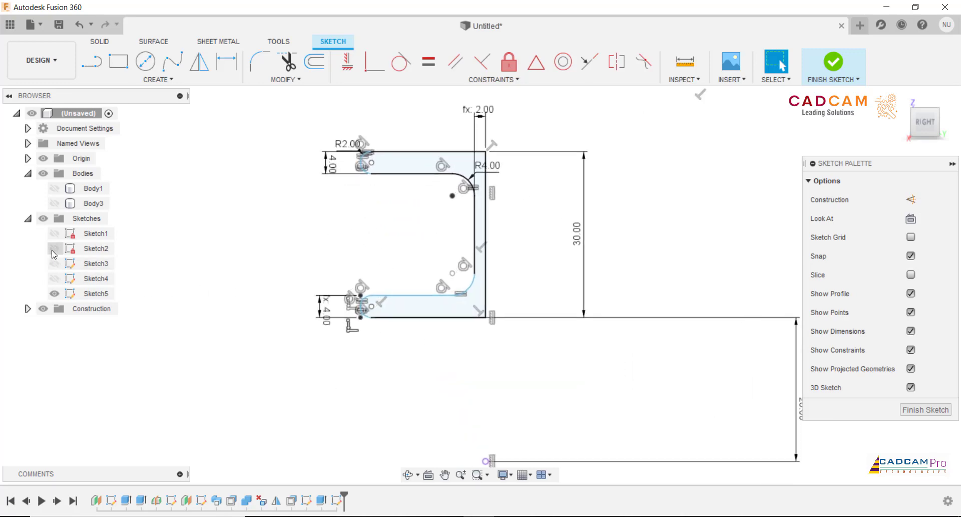
- Show Sketch1 and make the upper-left R2 arc tangent to the tapered arm line
{"action": "left_click", "coordinate": [54, 233]}
{"action": "scroll", "coordinate": [310, 252], "scroll_direction": "down", "scroll_amount": 1}
{"action": "scroll", "coordinate": [431, 165], "scroll_direction": "up", "scroll_amount": 1}
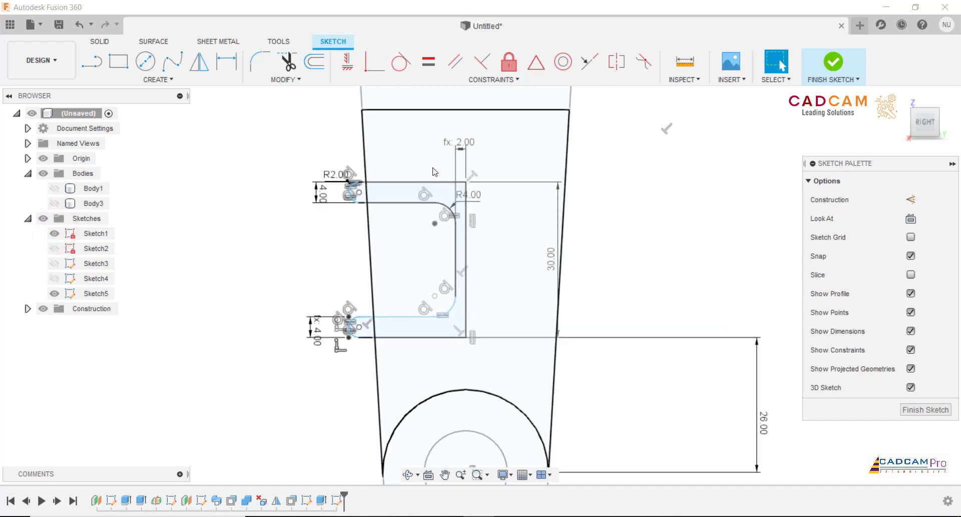
{"action": "scroll", "coordinate": [430, 165], "scroll_direction": "up", "scroll_amount": 1}
{"action": "left_click", "coordinate": [401, 63]}
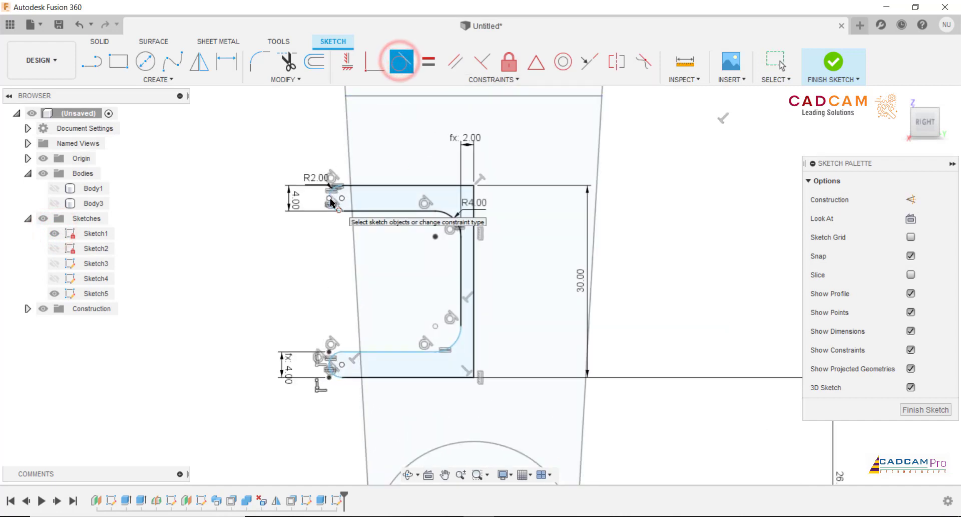
{"action": "left_click", "coordinate": [331, 206]}
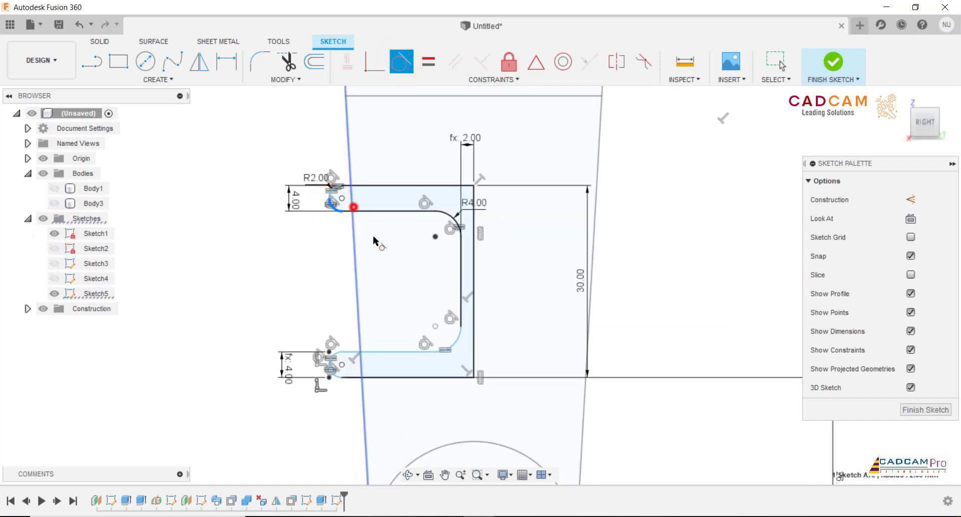
{"action": "scroll", "coordinate": [365, 204], "scroll_direction": "up", "scroll_amount": 3}
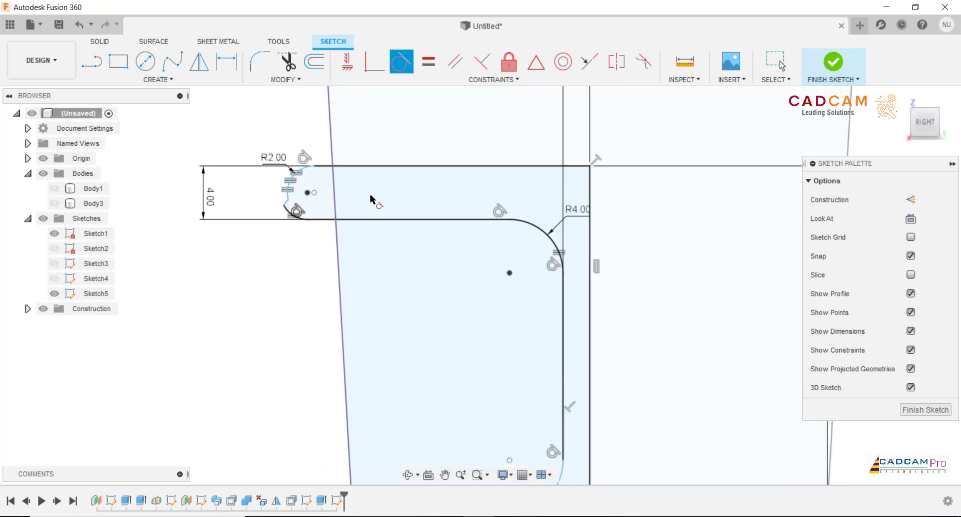
{"action": "key", "text": "Escape"}
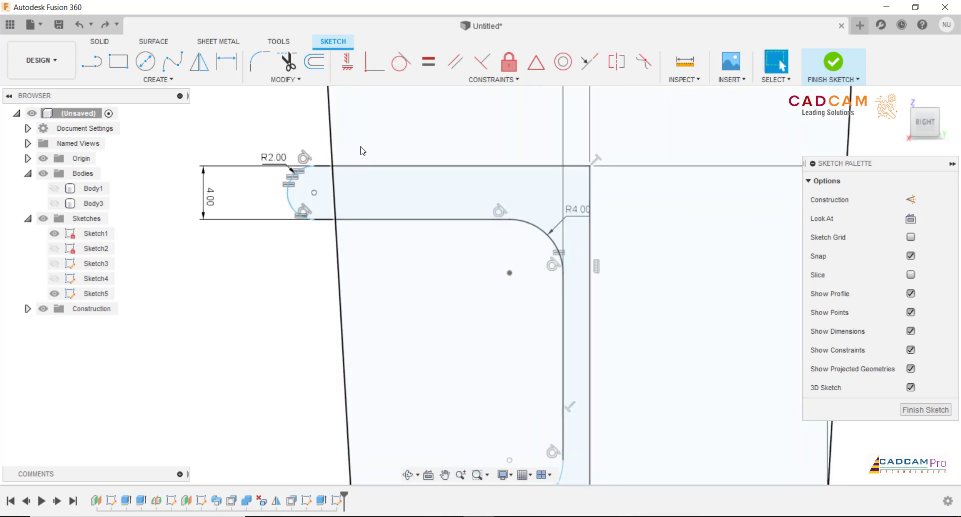
{"action": "scroll", "coordinate": [363, 151], "scroll_direction": "up", "scroll_amount": 2}
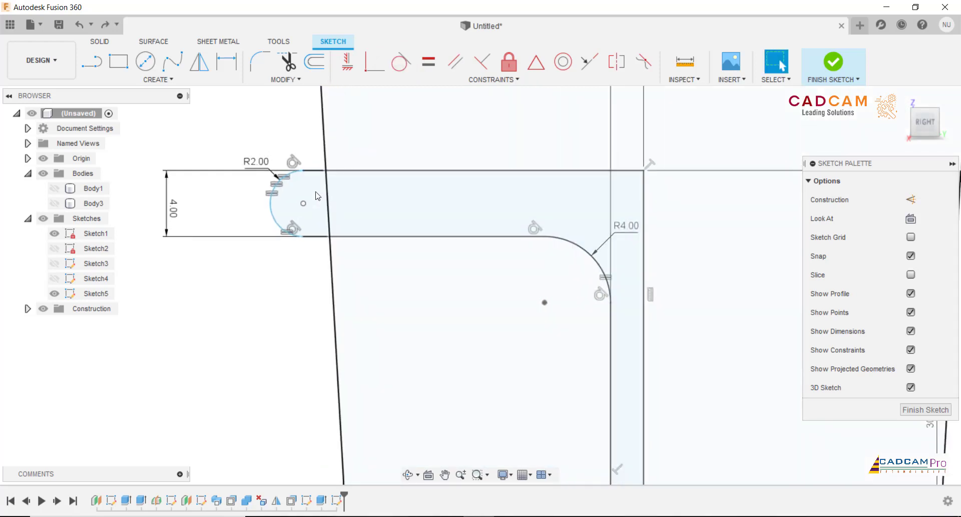
- Drag the R2 arc's point upward so it meets the arm edge
{"action": "left_click_drag", "start_coordinate": [270, 202], "coordinate": [272, 192]}
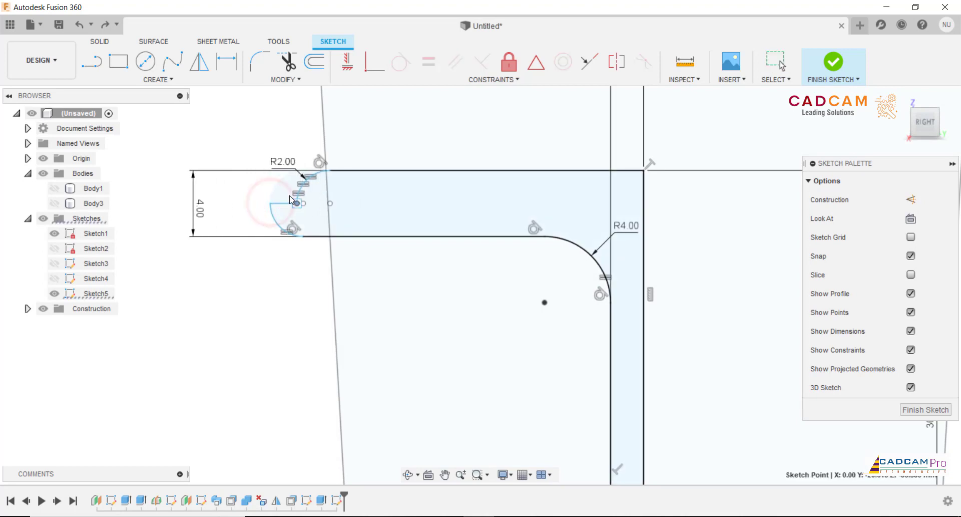
{"action": "scroll", "coordinate": [281, 199], "scroll_direction": "up", "scroll_amount": 2}
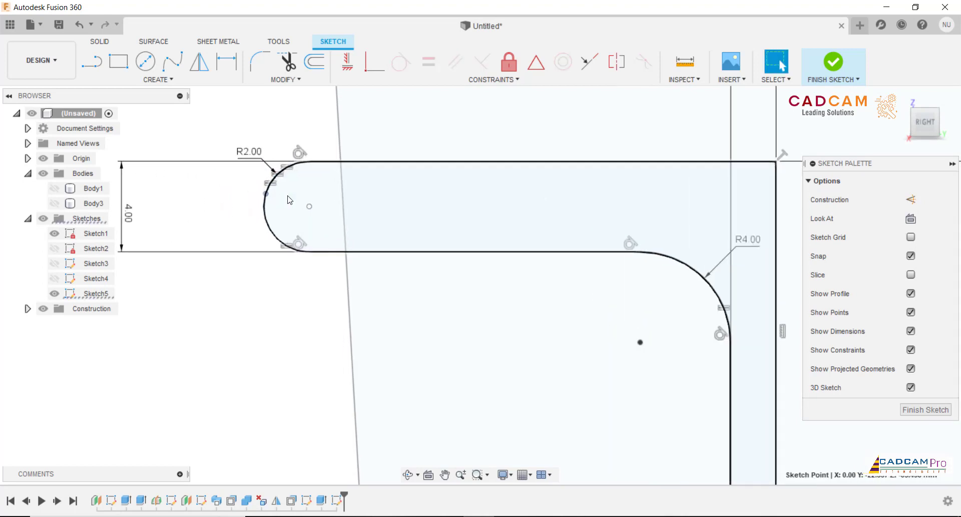
{"action": "scroll", "coordinate": [289, 199], "scroll_direction": "up", "scroll_amount": 5}
{"action": "scroll", "coordinate": [288, 198], "scroll_direction": "down", "scroll_amount": 4}
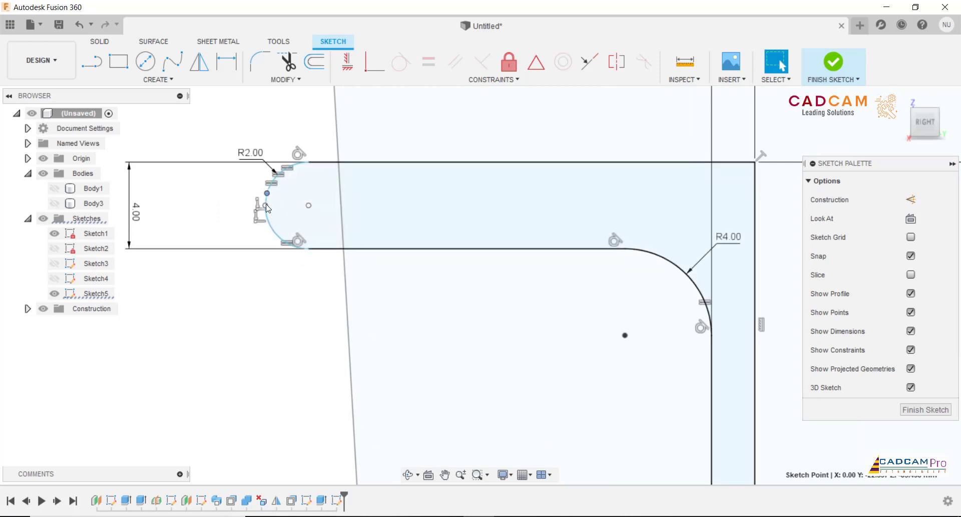
{"action": "key", "text": "Escape"}
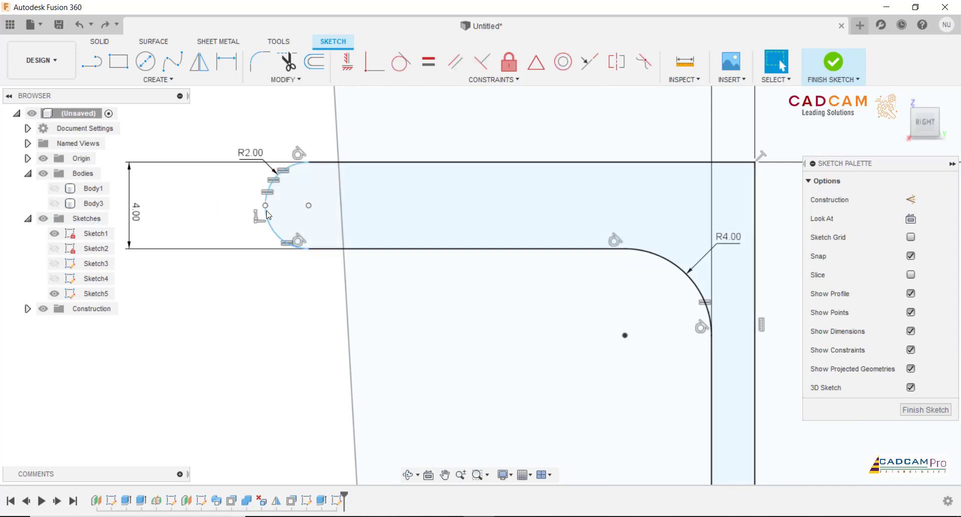
{"action": "scroll", "coordinate": [329, 324], "scroll_direction": "down", "scroll_amount": 3}
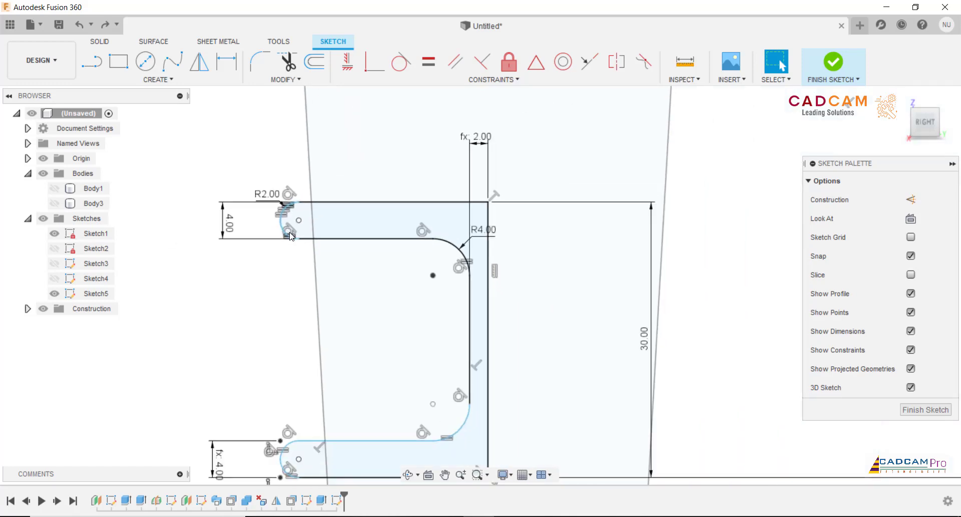
{"action": "scroll", "coordinate": [329, 323], "scroll_direction": "down", "scroll_amount": 3}
{"action": "scroll", "coordinate": [329, 323], "scroll_direction": "down", "scroll_amount": 2}
{"action": "scroll", "coordinate": [329, 324], "scroll_direction": "up", "scroll_amount": 2}
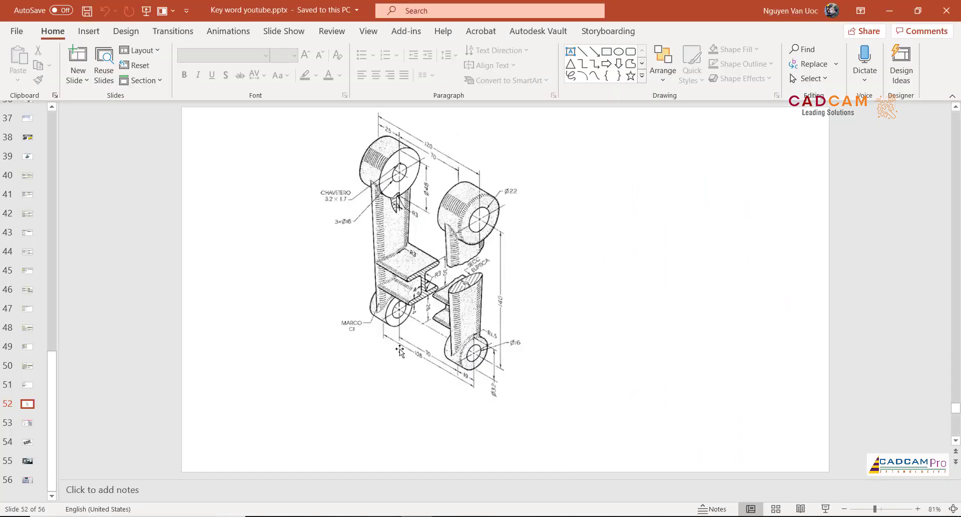
- Enlarge slide 52's isometric link-arm drawing, then return to Fusion 360
{"action": "left_click", "coordinate": [886, 403]}
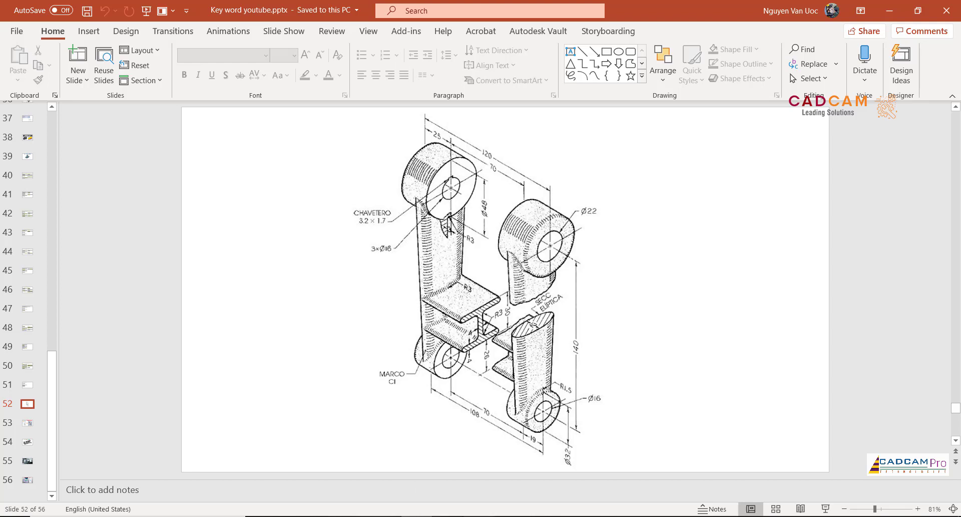
{"action": "left_click", "coordinate": [479, 475]}
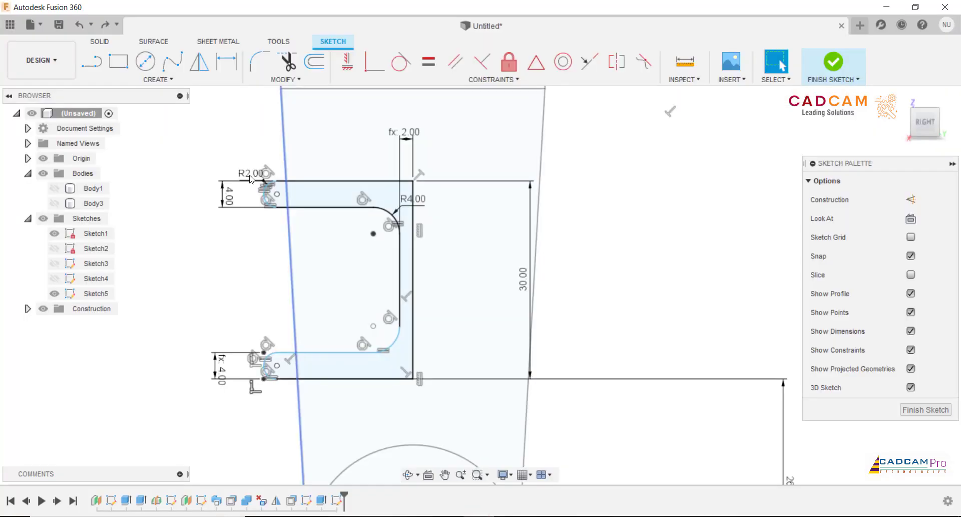
- Project the left and right tapered edges of Sketch1 into the sketch
{"action": "scroll", "coordinate": [250, 179], "scroll_direction": "up", "scroll_amount": 2}
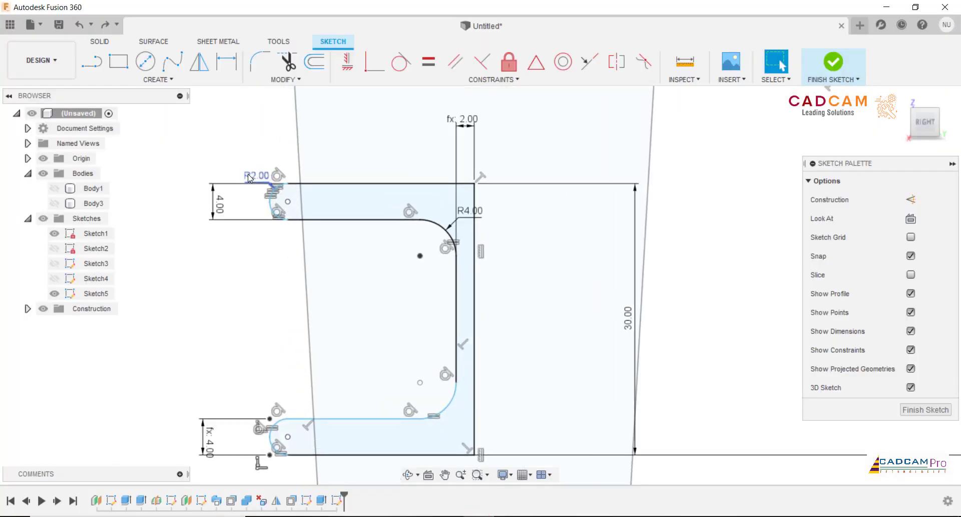
{"action": "left_click", "coordinate": [159, 80]}
{"action": "mouse_move", "coordinate": [117, 313]}
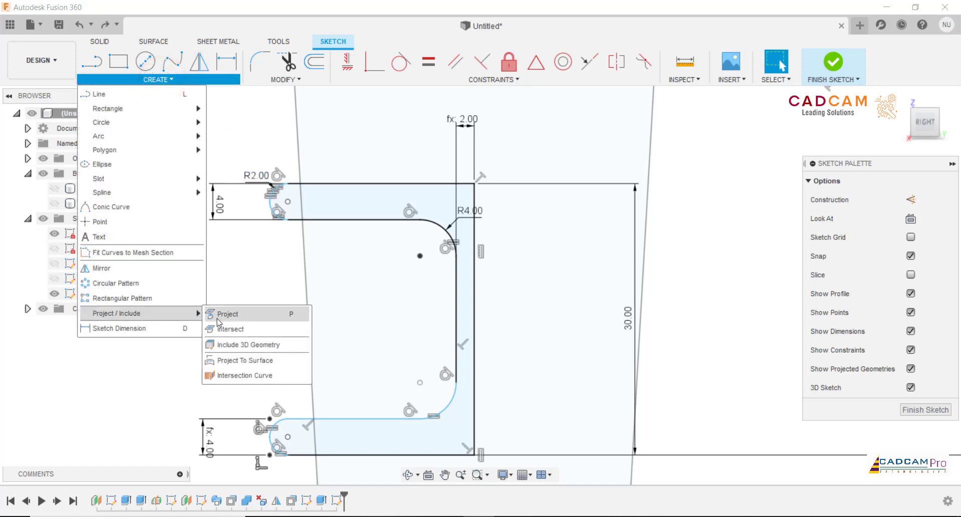
{"action": "left_click", "coordinate": [221, 314]}
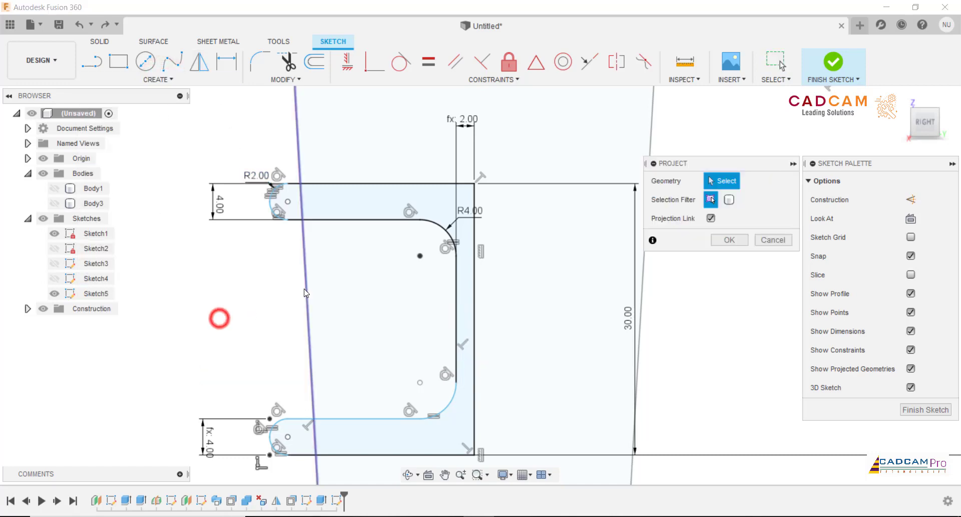
{"action": "left_click", "coordinate": [304, 285]}
{"action": "scroll", "coordinate": [228, 274], "scroll_direction": "down", "scroll_amount": 2}
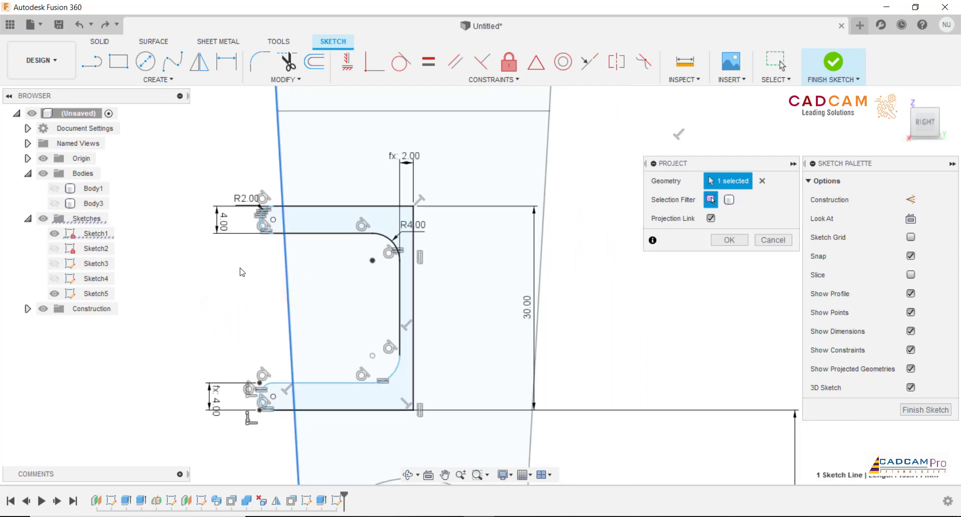
{"action": "left_click", "coordinate": [540, 316]}
{"action": "left_click", "coordinate": [732, 240]}
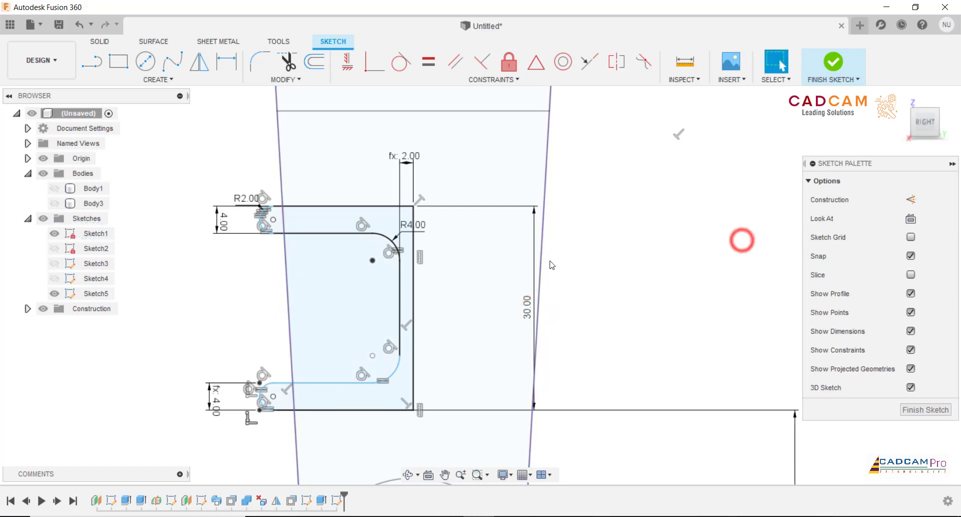
- Hide Sketch1 and select the whole C-shaped profile for mirroring
{"action": "left_click", "coordinate": [55, 234]}
{"action": "scroll", "coordinate": [229, 313], "scroll_direction": "down", "scroll_amount": 3}
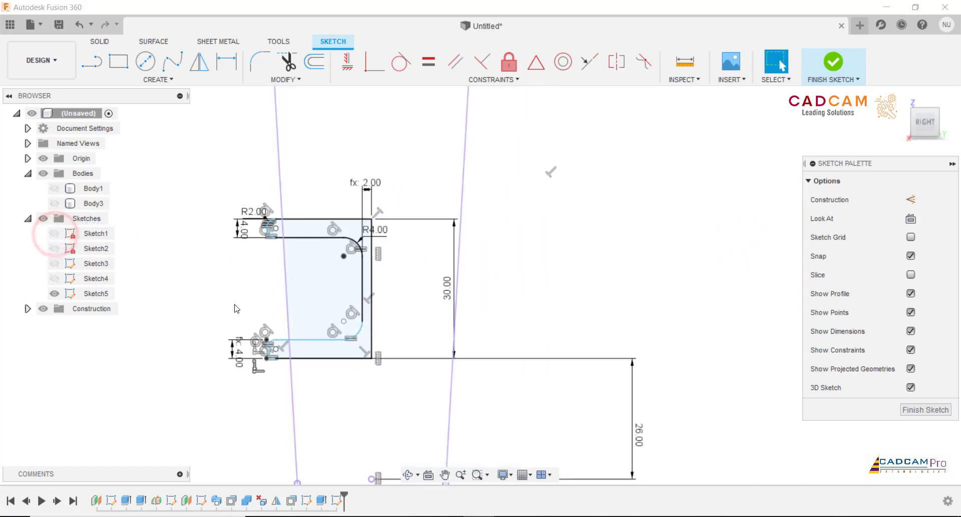
{"action": "scroll", "coordinate": [228, 313], "scroll_direction": "up", "scroll_amount": 2}
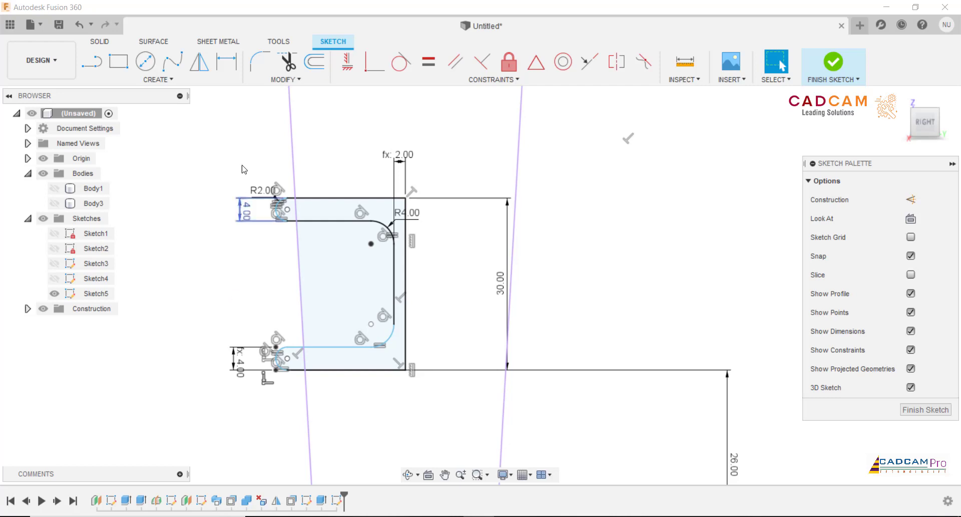
{"action": "left_click", "coordinate": [199, 61]}
{"action": "left_click_drag", "start_coordinate": [187, 161], "coordinate": [437, 415]}
- Mirror the C-shaped profile, including top and bottom lines, across the vertical line
{"action": "left_click", "coordinate": [721, 202]}
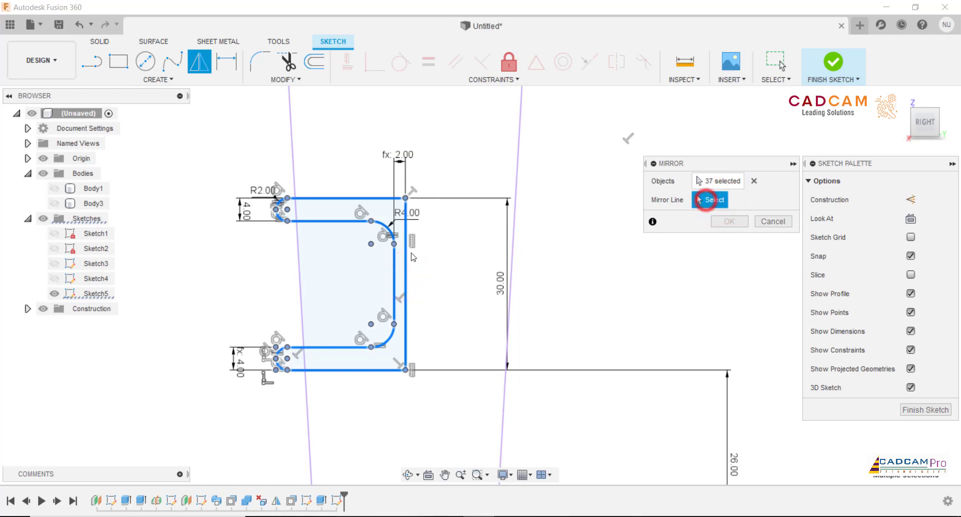
{"action": "left_click", "coordinate": [764, 221]}
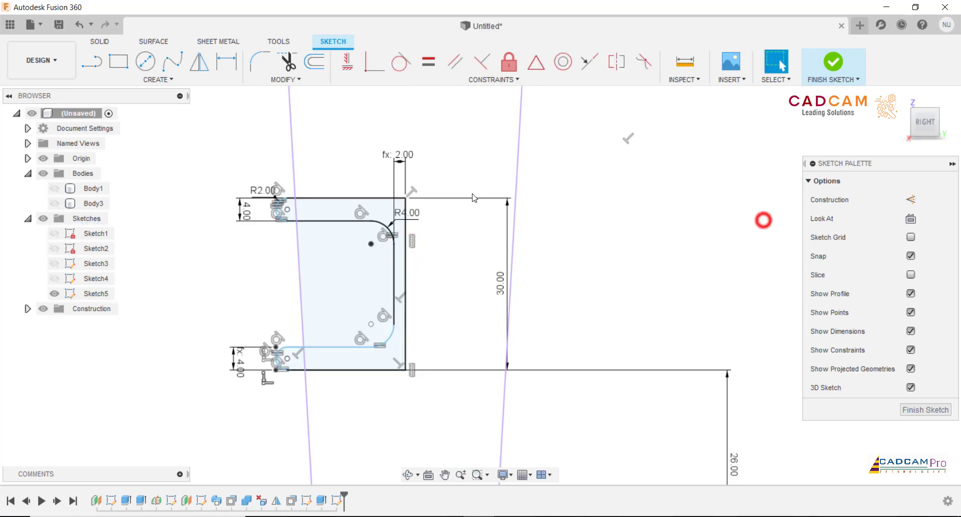
{"action": "left_click", "coordinate": [199, 61]}
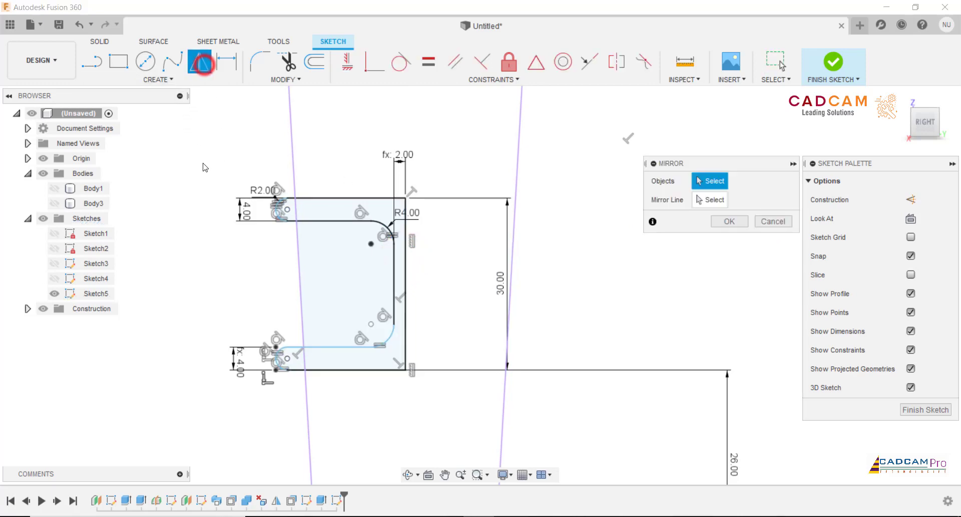
{"action": "left_click_drag", "start_coordinate": [193, 164], "coordinate": [401, 395]}
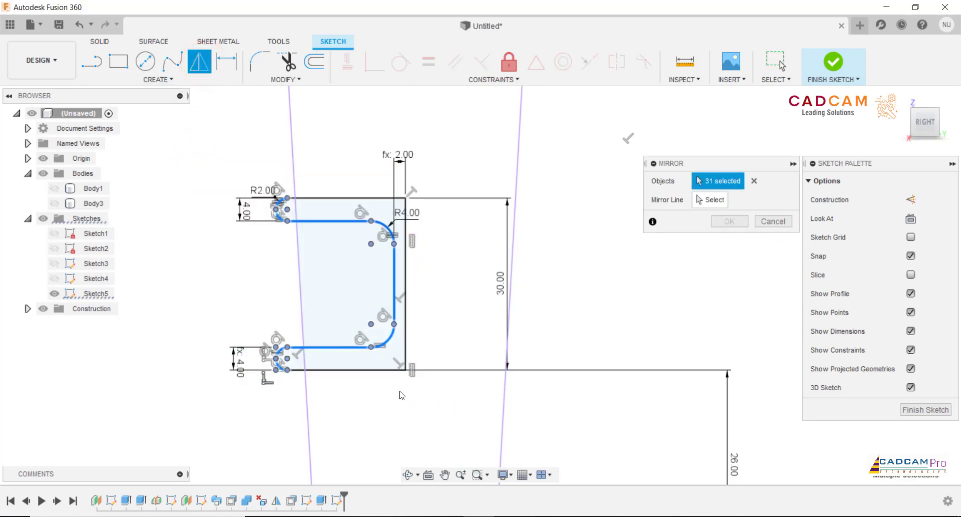
{"action": "left_click", "coordinate": [380, 370]}
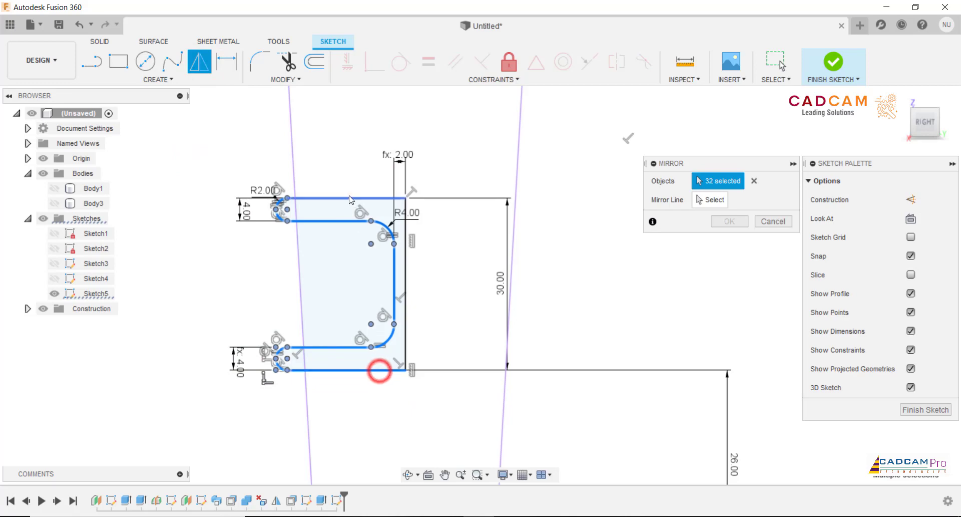
{"action": "left_click", "coordinate": [349, 197]}
{"action": "left_click", "coordinate": [715, 200]}
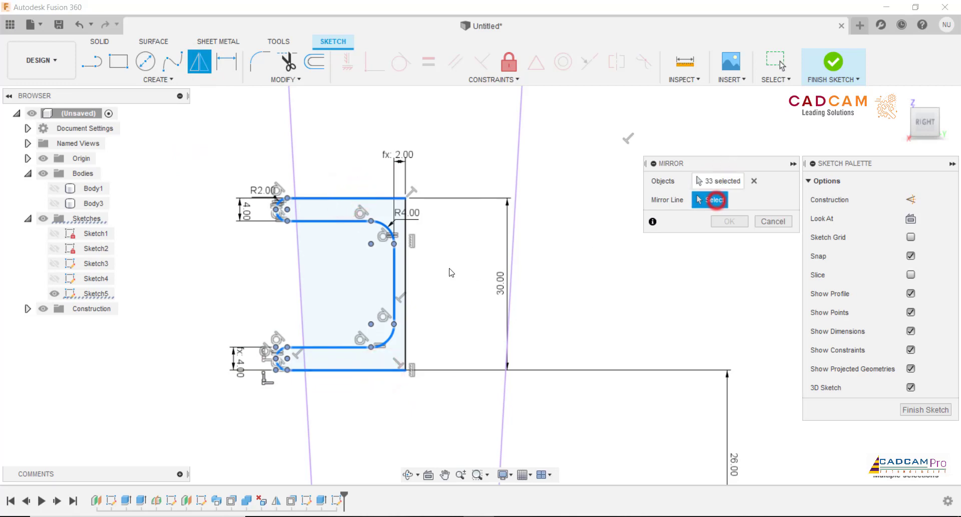
{"action": "left_click", "coordinate": [406, 270]}
{"action": "left_click", "coordinate": [730, 221]}
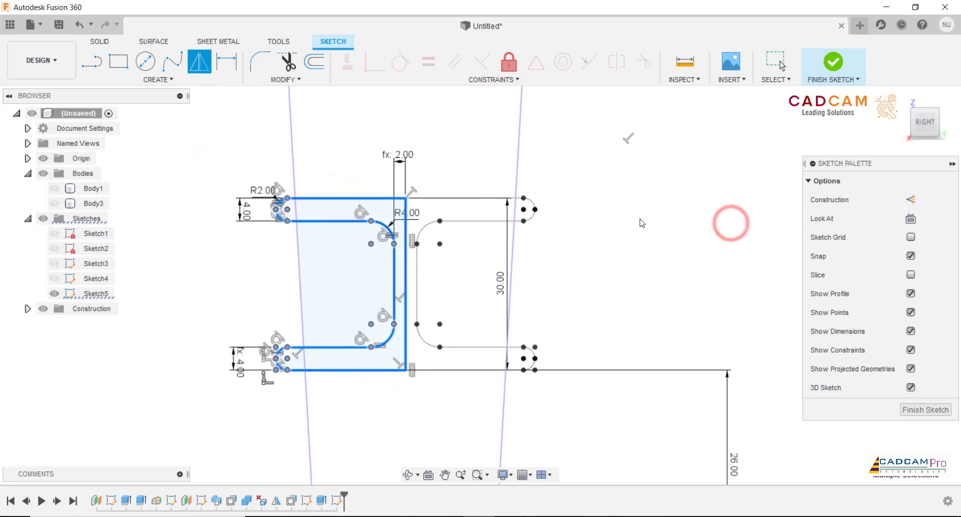
- Convert the vertical centre line to construction geometry and finish the sketch
{"action": "scroll", "coordinate": [416, 346], "scroll_direction": "up", "scroll_amount": 3}
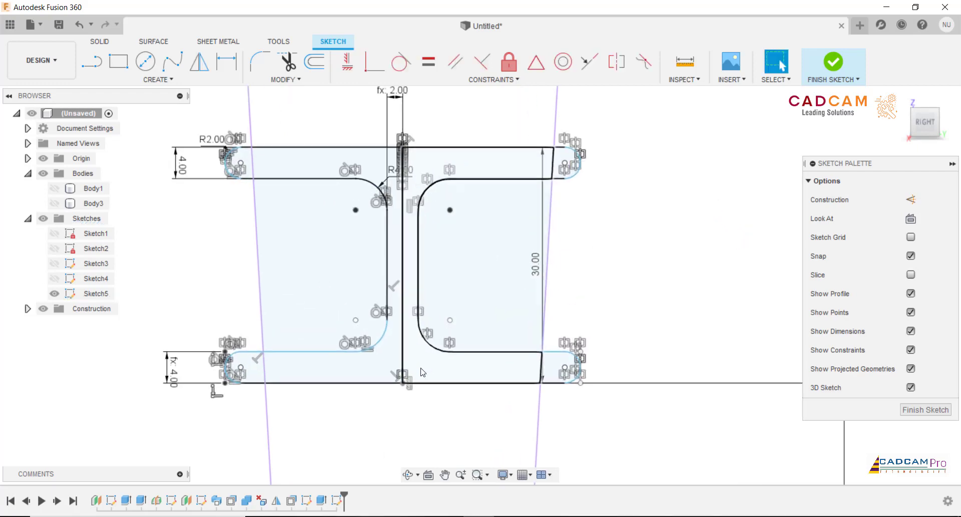
{"action": "left_click", "coordinate": [403, 334]}
{"action": "right_click", "coordinate": [709, 289]}
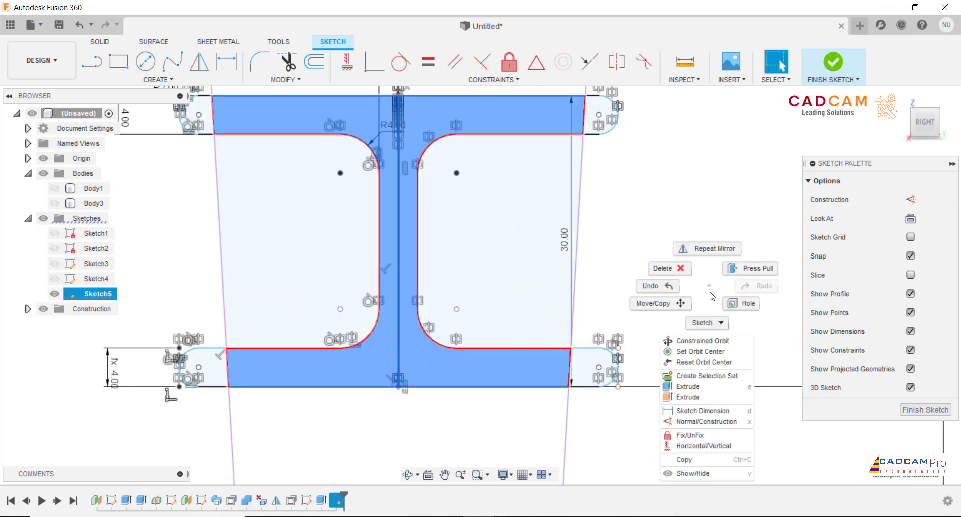
{"action": "left_click", "coordinate": [684, 422]}
{"action": "scroll", "coordinate": [651, 298], "scroll_direction": "down", "scroll_amount": 3}
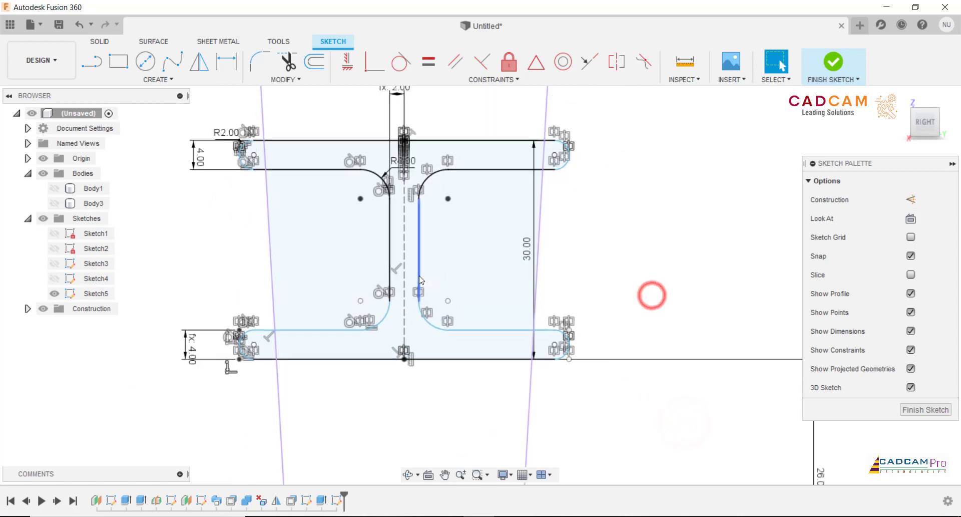
{"action": "scroll", "coordinate": [652, 298], "scroll_direction": "down", "scroll_amount": 2}
{"action": "scroll", "coordinate": [420, 272], "scroll_direction": "down", "scroll_amount": 1}
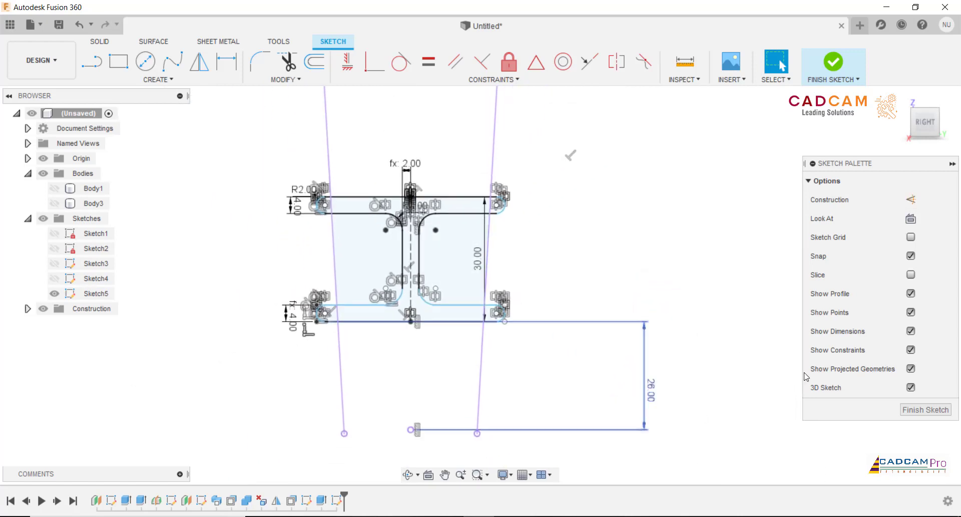
{"action": "left_click", "coordinate": [902, 410]}
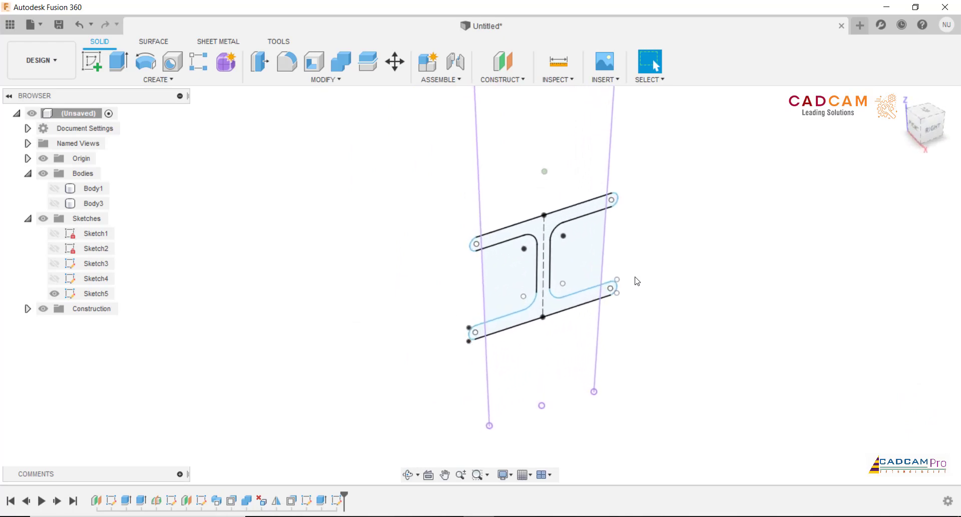
- Show Body1 and Body3, then extrude the I-beam profile symmetrically to 45 mm
{"action": "left_click", "coordinate": [55, 188]}
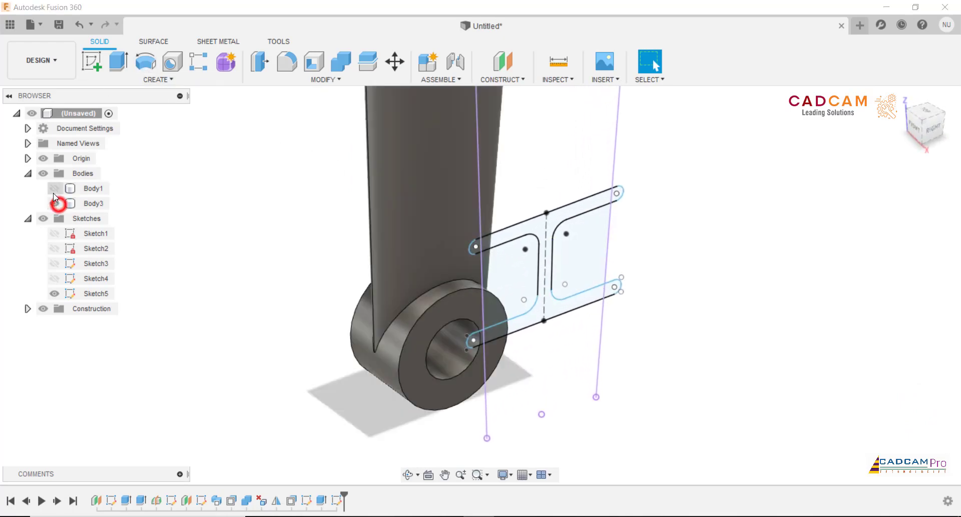
{"action": "left_click", "coordinate": [54, 203]}
{"action": "left_click", "coordinate": [118, 61]}
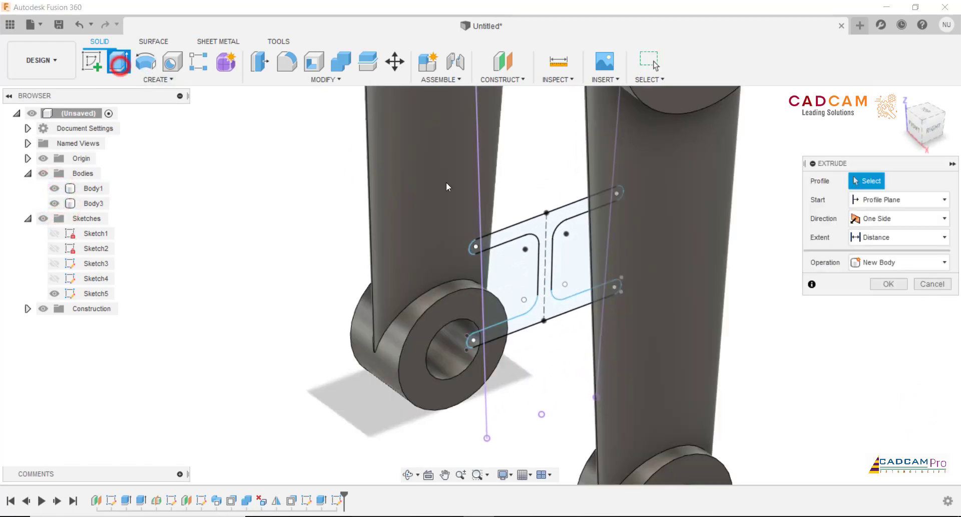
{"action": "left_click", "coordinate": [484, 231]}
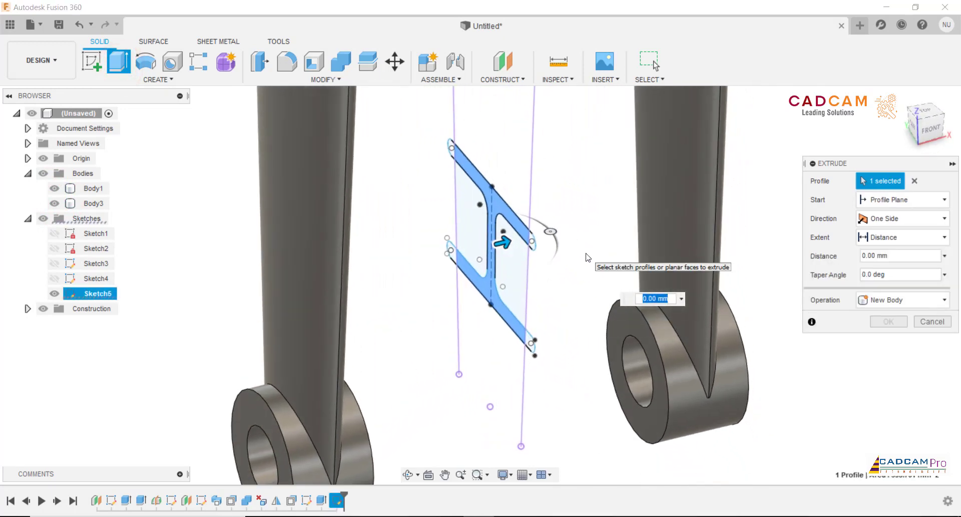
{"action": "left_click", "coordinate": [883, 219]}
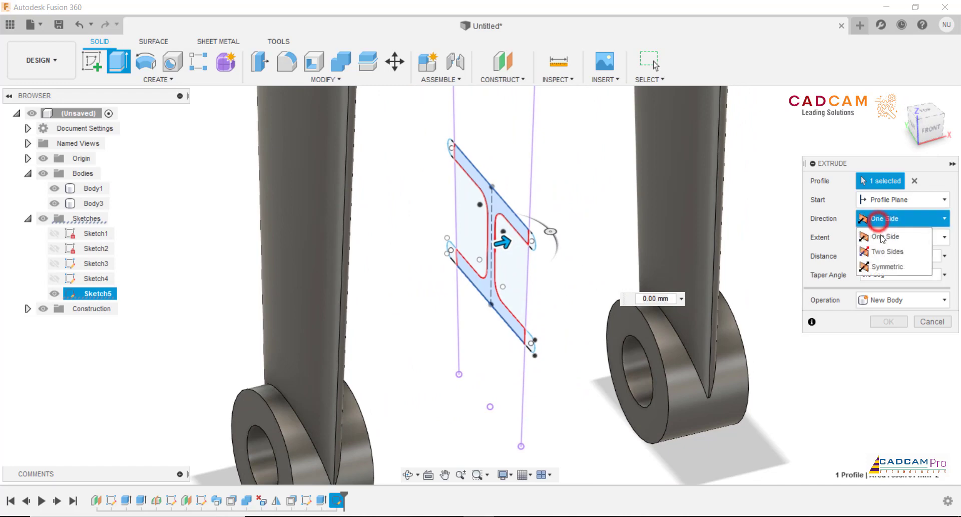
{"action": "left_click", "coordinate": [886, 266]}
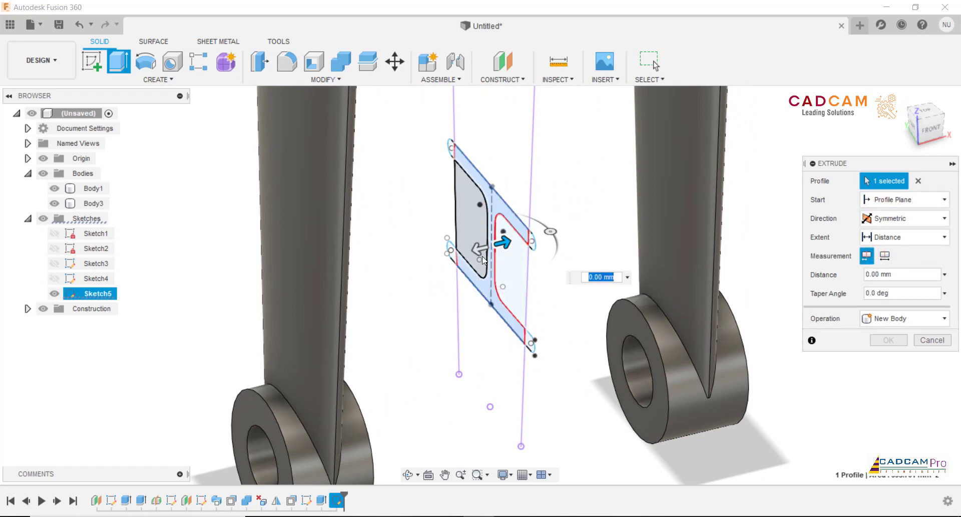
{"action": "left_click_drag", "start_coordinate": [479, 248], "coordinate": [293, 286]}
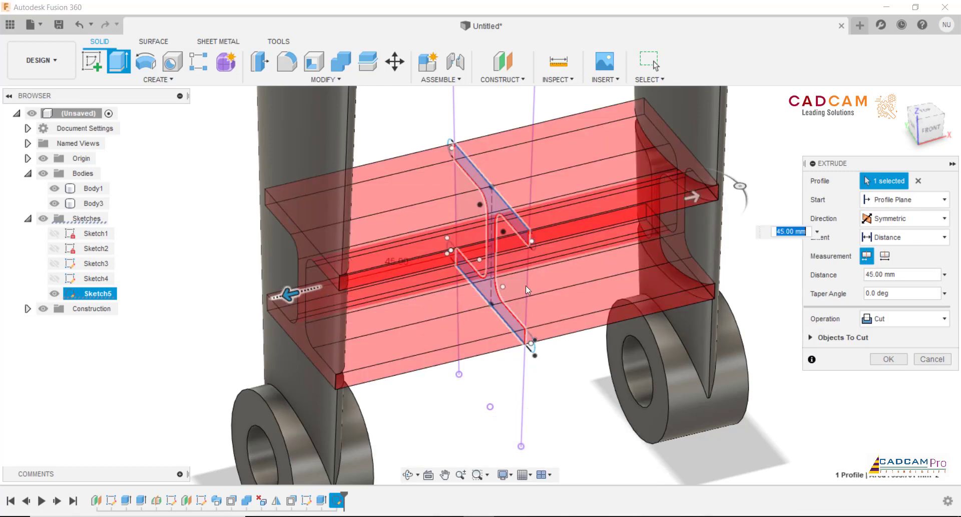
{"action": "middle_click_drag", "start_coordinate": [596, 313], "coordinate": [571, 319], "text": "shift"}
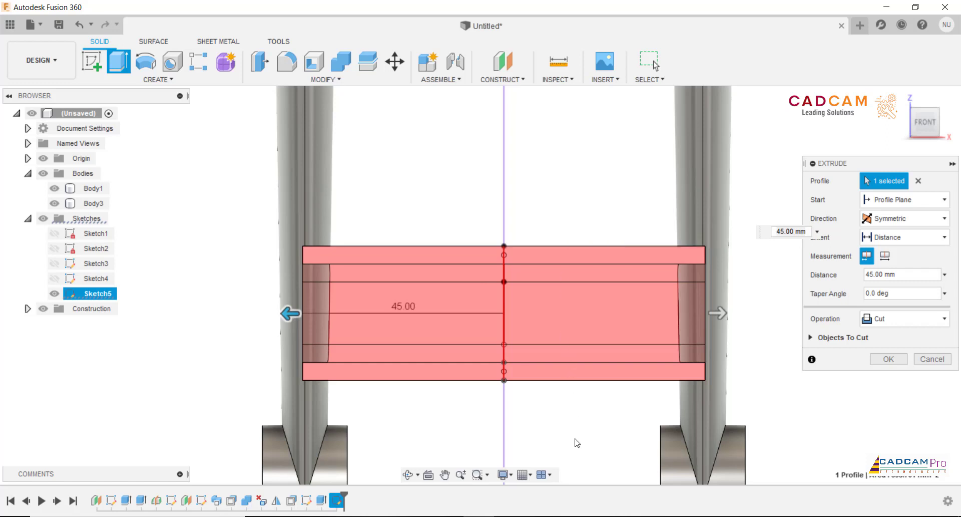
{"action": "scroll", "coordinate": [564, 415], "scroll_direction": "down", "scroll_amount": 3}
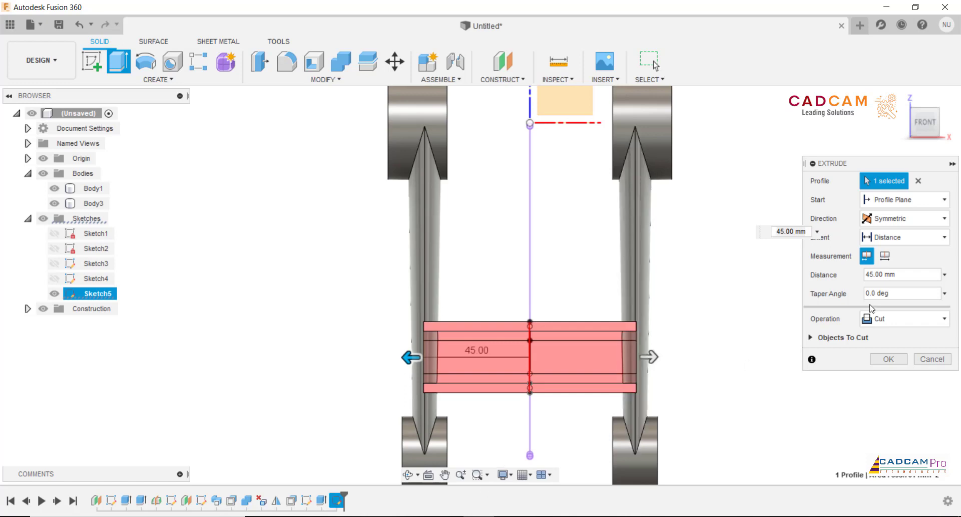
{"action": "left_click", "coordinate": [903, 318]}
- Set the extrusion to Join and enter the distance 35+19/2 (44.50 mm)
{"action": "left_click", "coordinate": [899, 337]}
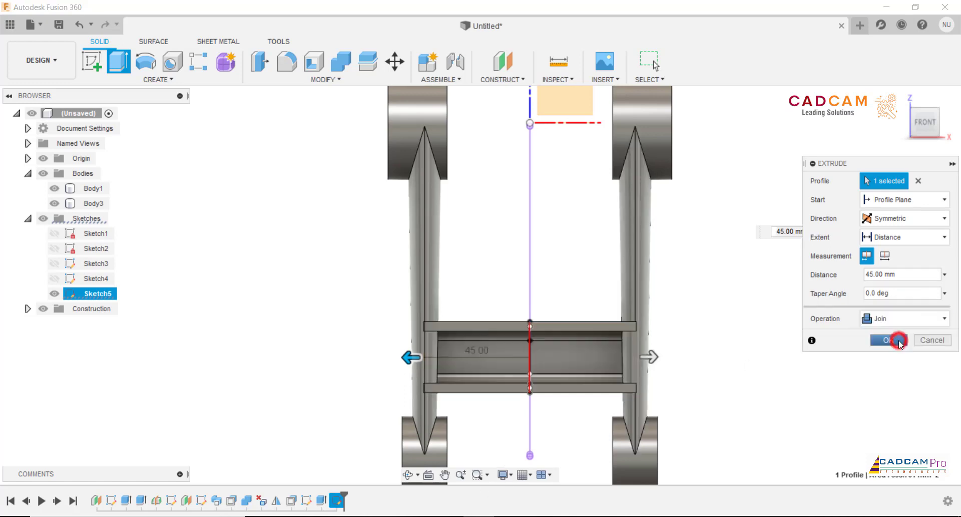
{"action": "scroll", "coordinate": [735, 389], "scroll_direction": "up", "scroll_amount": 2}
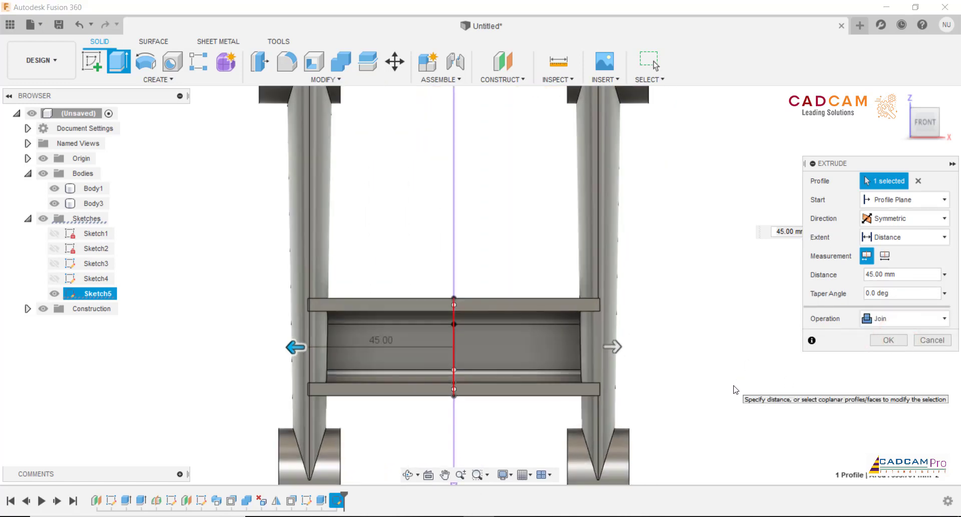
{"action": "double_click", "coordinate": [914, 275]}
{"action": "type", "text": "3"}
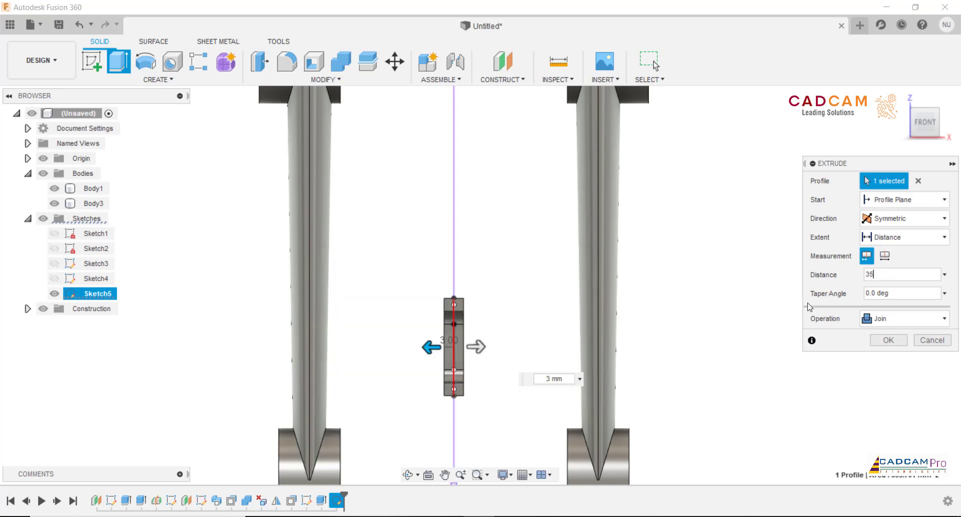
{"action": "type", "text": "5"}
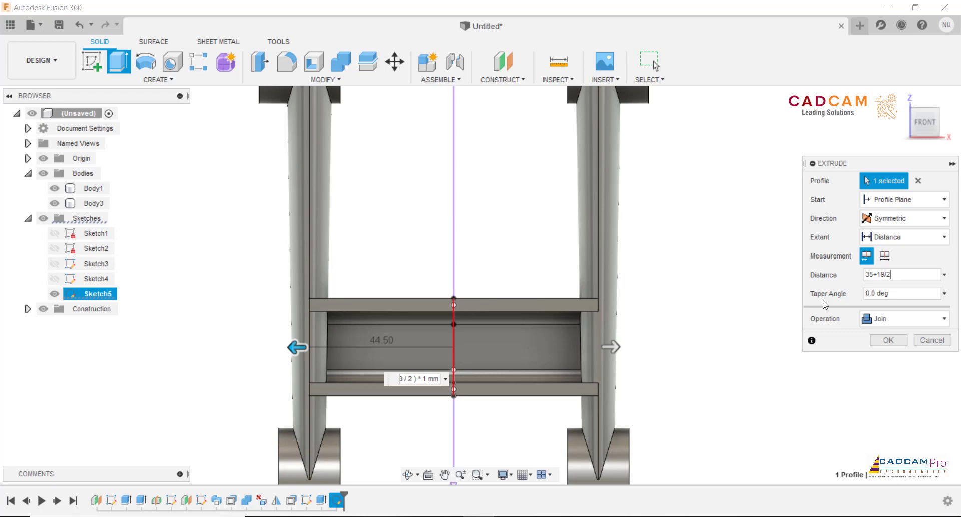
- Commit the rib extrusion, then start and cancel a Combine of the bodies
{"action": "left_click", "coordinate": [900, 340]}
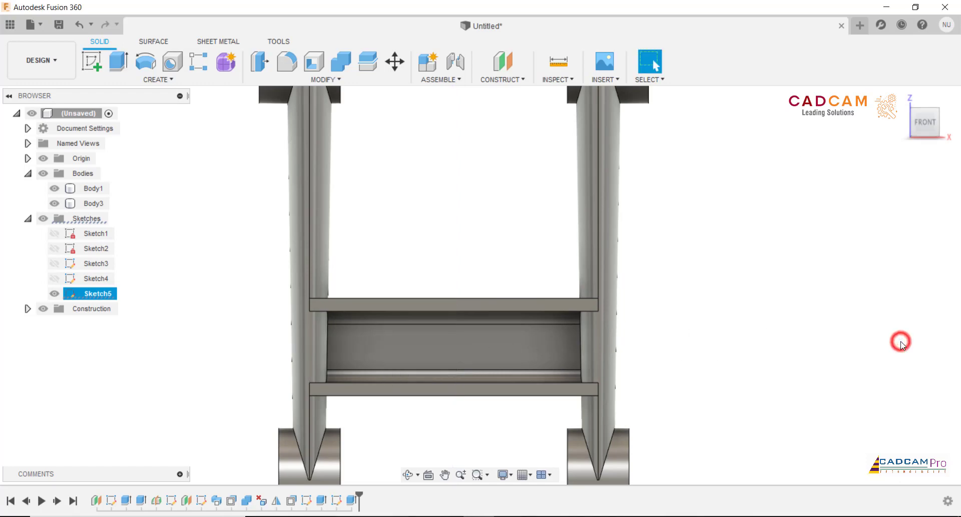
{"action": "middle_click_drag", "start_coordinate": [900, 344], "coordinate": [764, 340], "text": "shift"}
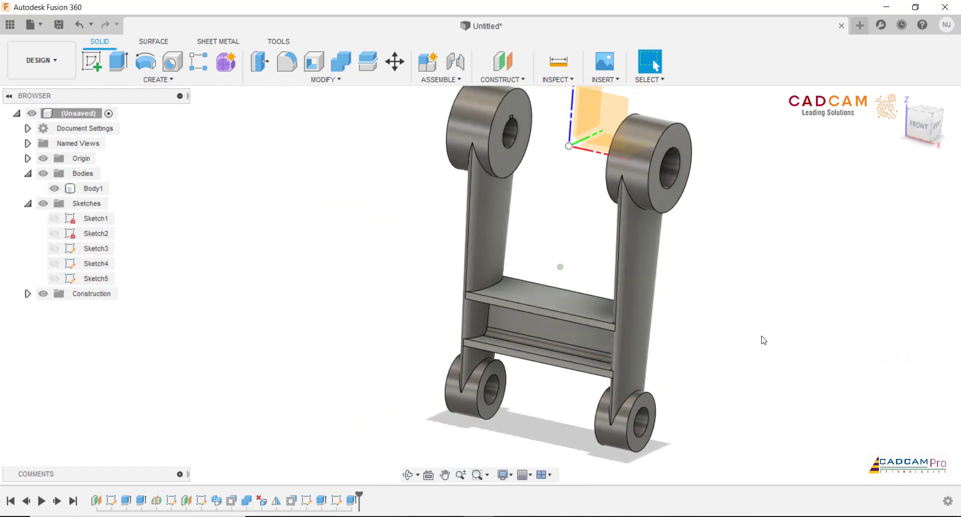
{"action": "left_click", "coordinate": [338, 61]}
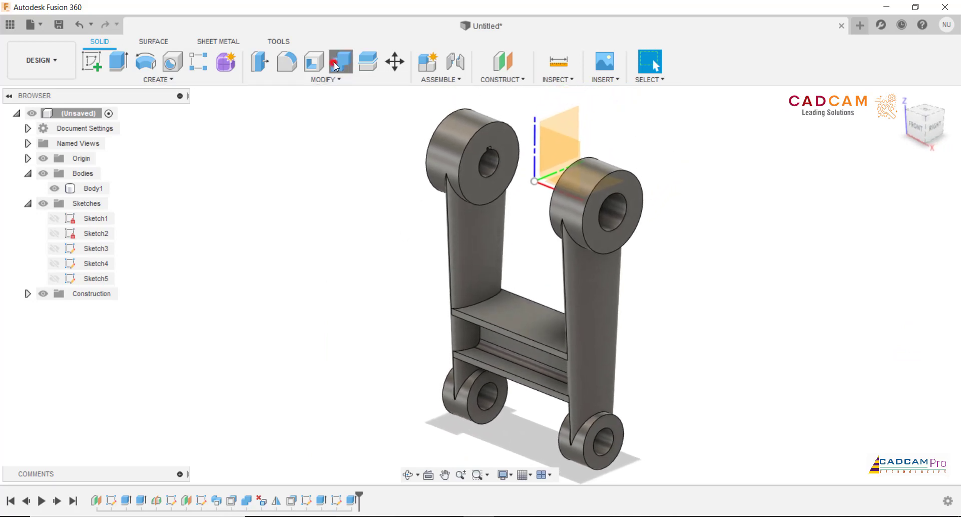
{"action": "left_click", "coordinate": [475, 244]}
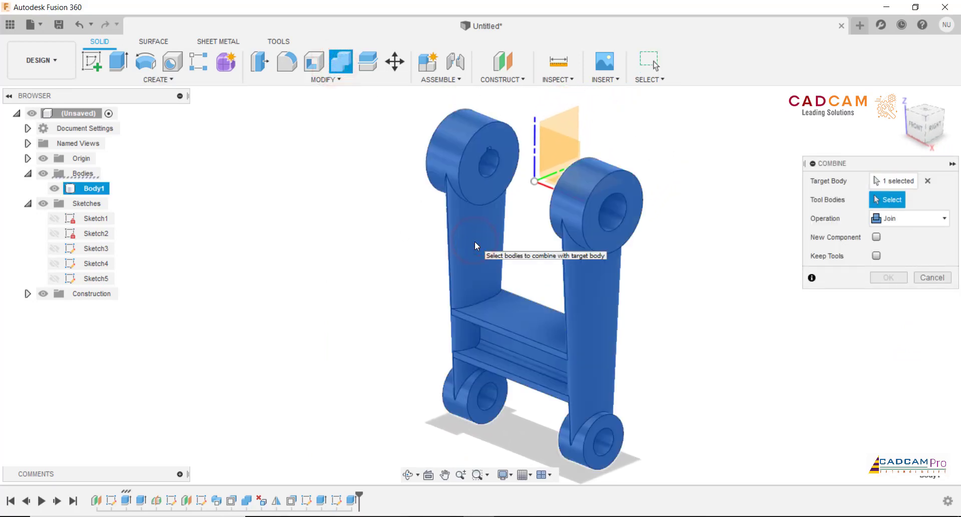
{"action": "left_click", "coordinate": [932, 277]}
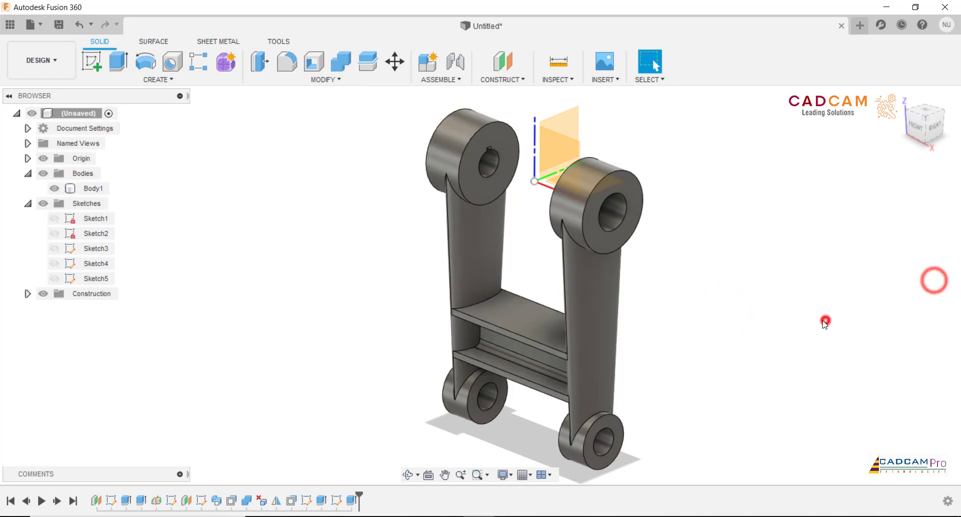
{"action": "middle_click_drag", "start_coordinate": [826, 322], "coordinate": [825, 324], "text": "shift"}
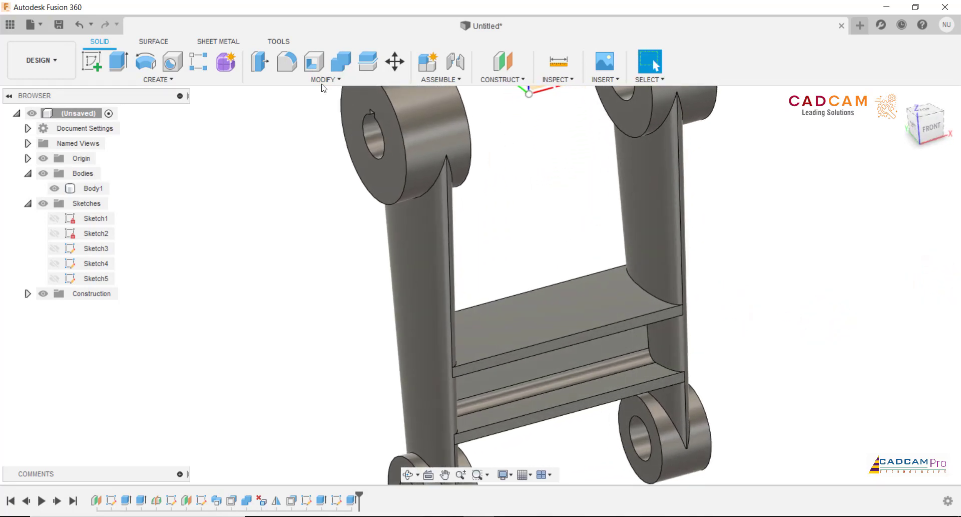
- Start the Fillet command with the cross rib's front in view
{"action": "left_click", "coordinate": [288, 71]}
{"action": "middle_click_drag", "start_coordinate": [326, 129], "coordinate": [553, 240], "text": "shift"}
{"action": "scroll", "coordinate": [553, 241], "scroll_direction": "up", "scroll_amount": 3}
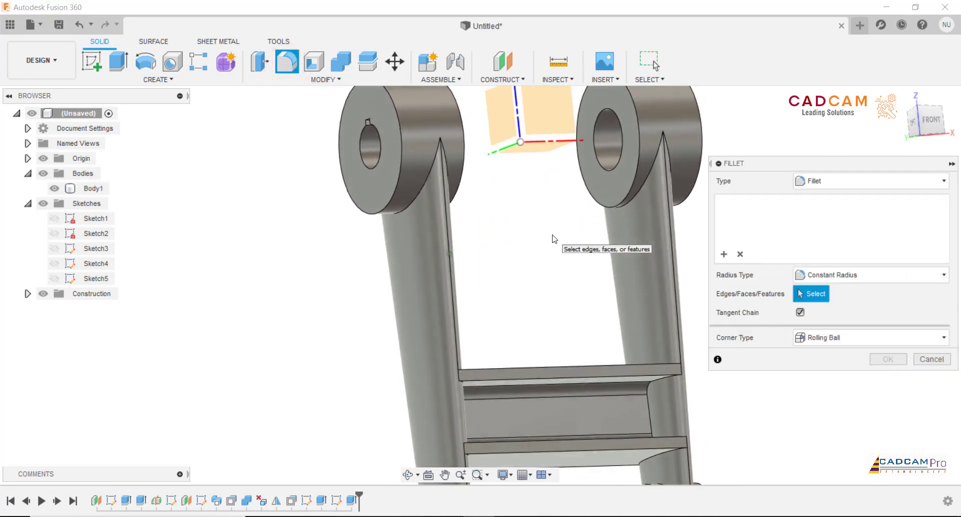
- Select the upper and lower flange edges of the I-beam rib for filleting
{"action": "left_click", "coordinate": [604, 366]}
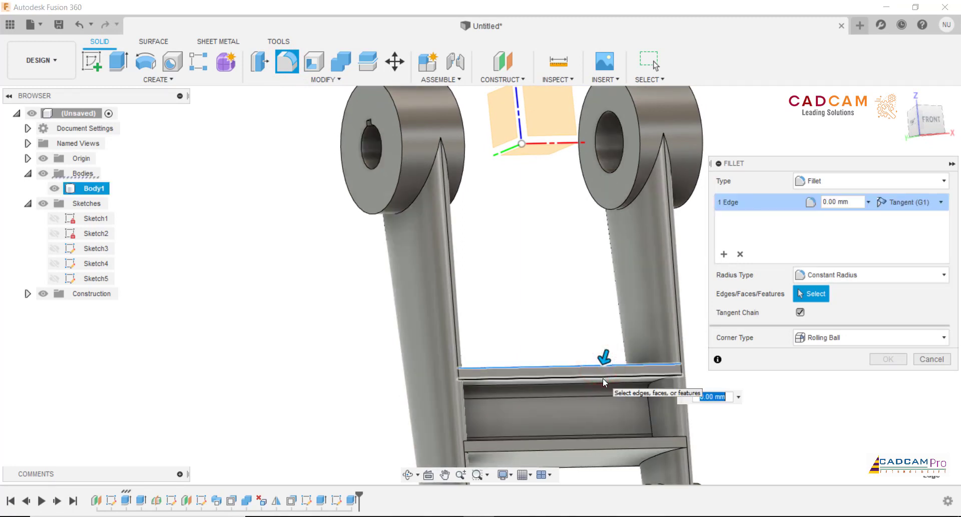
{"action": "left_click", "coordinate": [603, 379]}
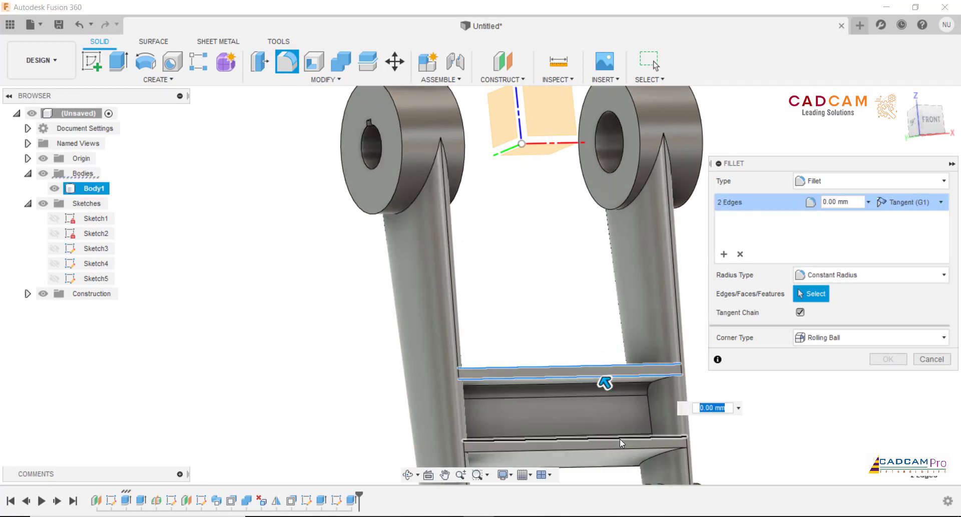
{"action": "left_click", "coordinate": [626, 445]}
{"action": "middle_click_drag", "start_coordinate": [626, 448], "coordinate": [353, 308], "text": "shift"}
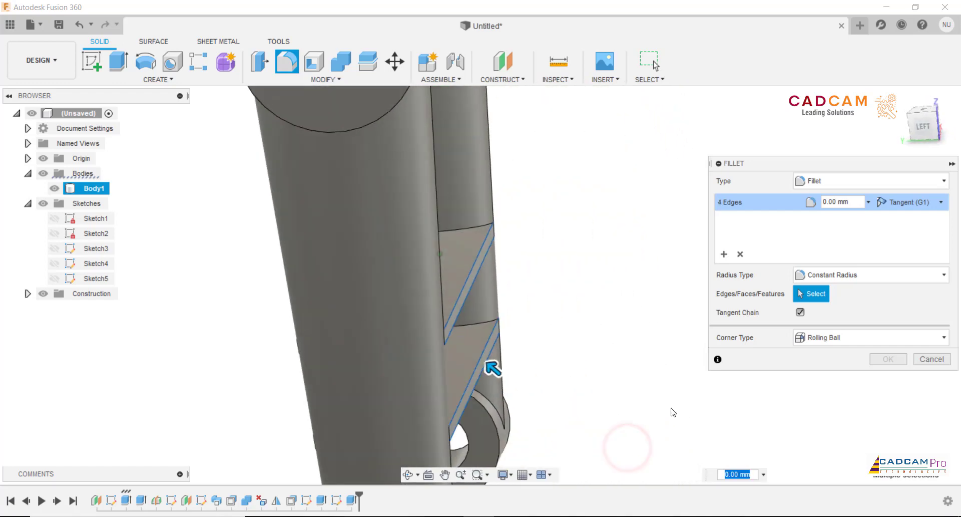
{"action": "left_click", "coordinate": [305, 302]}
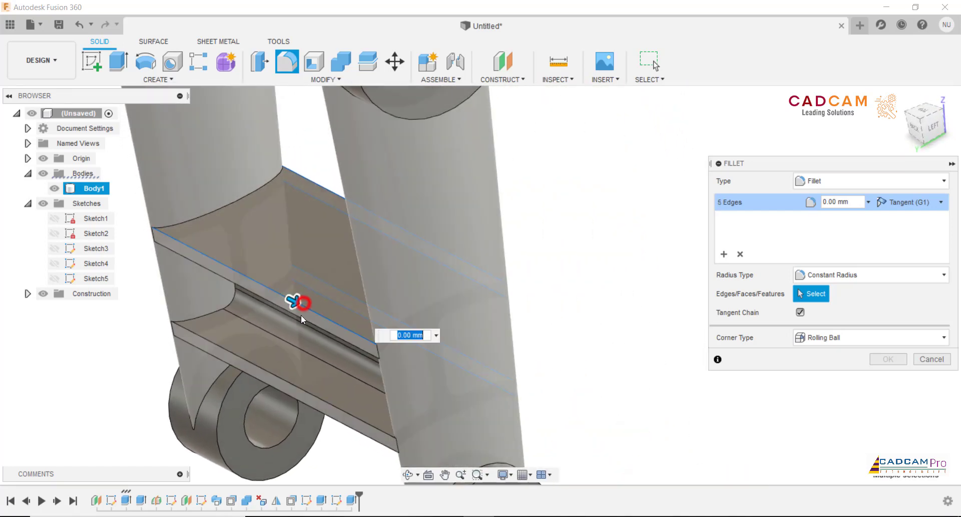
- Add the underside flange edges to make eight, apply a 2 mm fillet, then view from the back
{"action": "middle_click_drag", "start_coordinate": [199, 291], "coordinate": [357, 284], "text": "shift"}
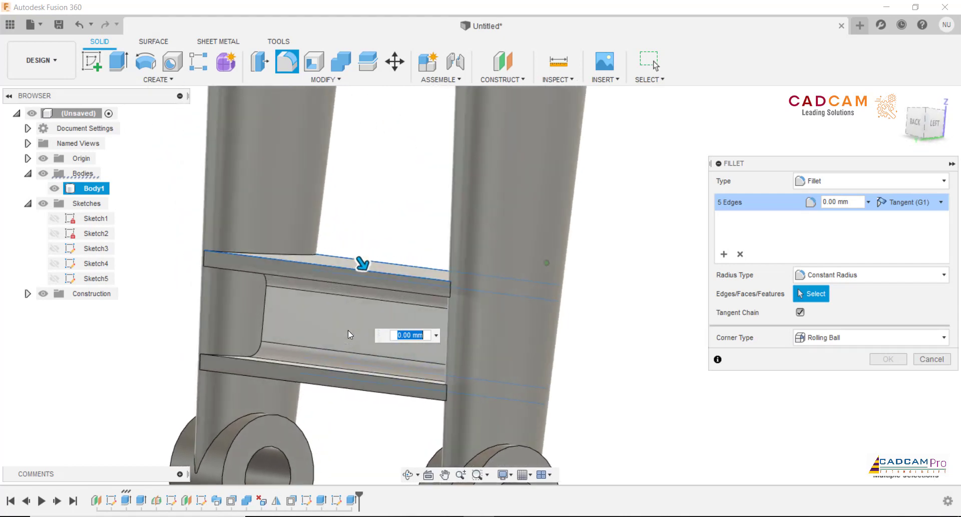
{"action": "left_click", "coordinate": [356, 280]}
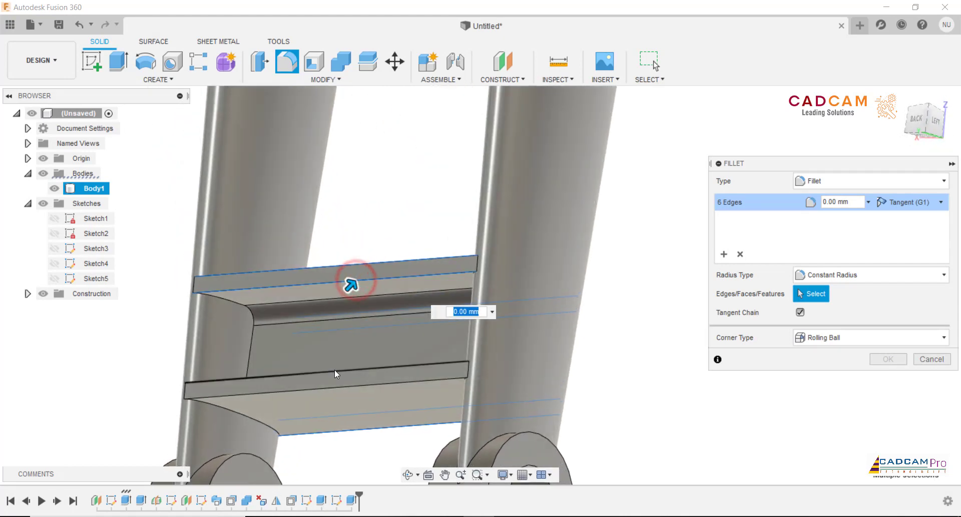
{"action": "left_click", "coordinate": [333, 371]}
{"action": "left_click", "coordinate": [343, 389]}
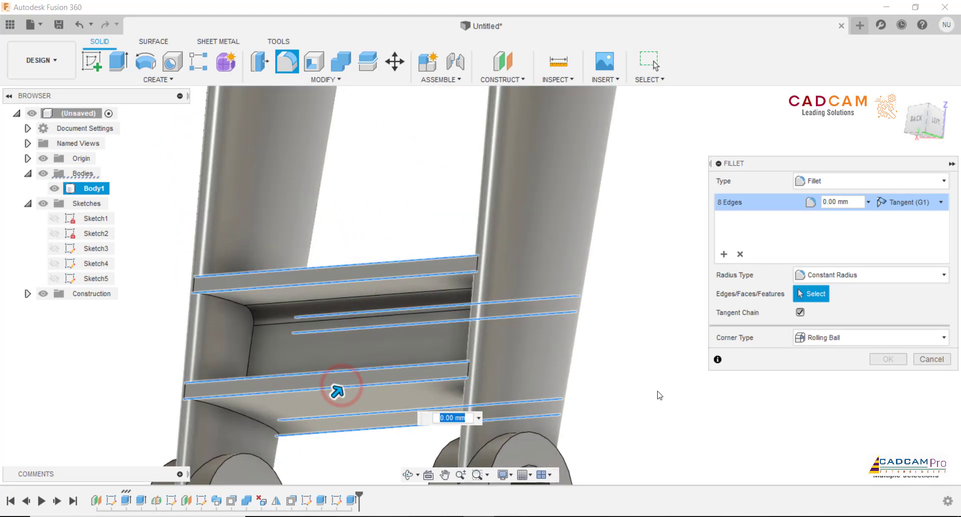
{"action": "type", "text": "2"}
{"action": "key", "text": "Return"}
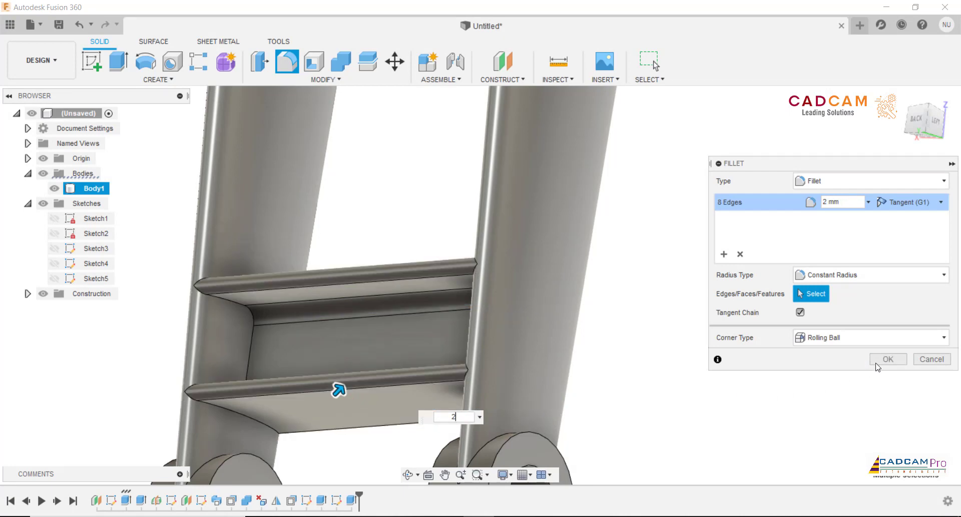
{"action": "left_click", "coordinate": [887, 359]}
{"action": "mouse_move", "coordinate": [736, 322]}
{"action": "middle_mouse_down", "text": "shift"}
{"action": "mouse_move", "coordinate": [673, 313]}
{"action": "mouse_move", "coordinate": [648, 287]}
{"action": "middle_mouse_up", "text": "shift"}
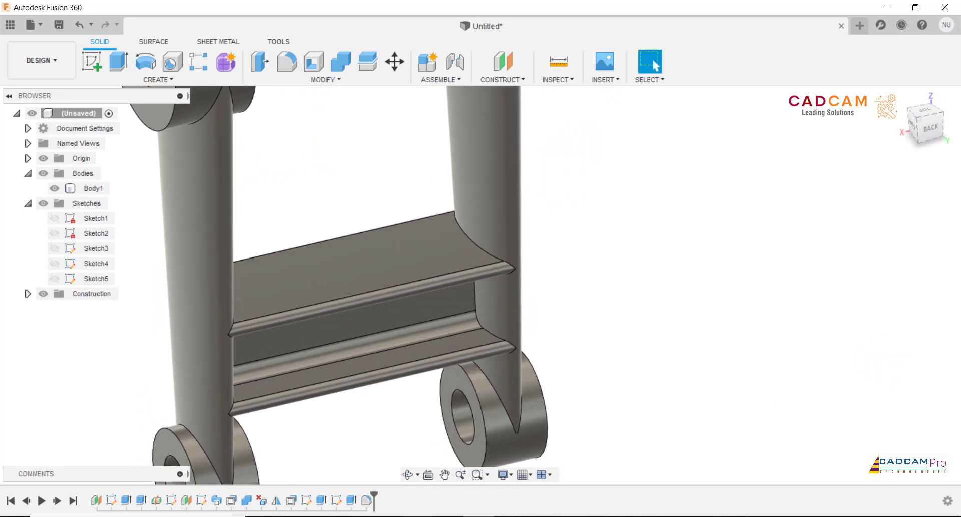
{"action": "key", "text": "alt+Tab"}
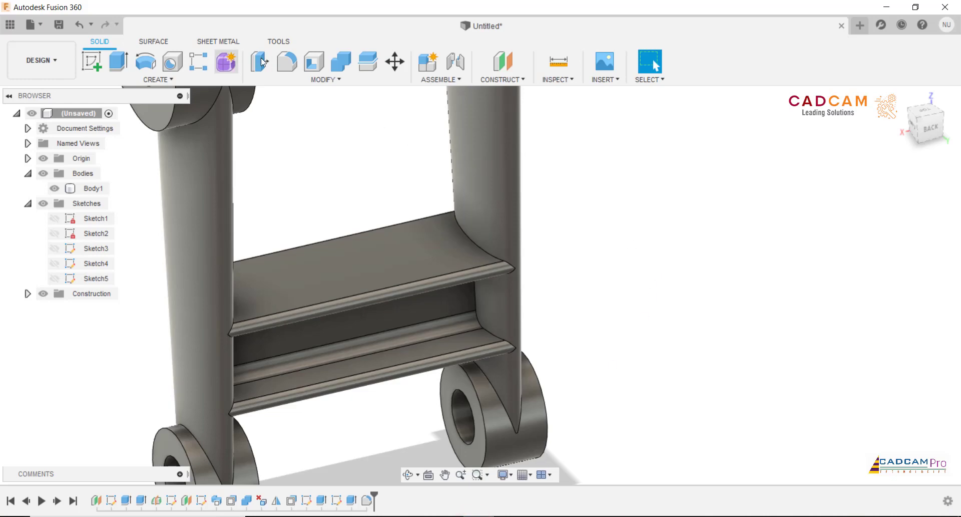
- Begin a fillet on the rib-end edge chains where the rib meets the first arm
{"action": "left_click", "coordinate": [289, 67]}
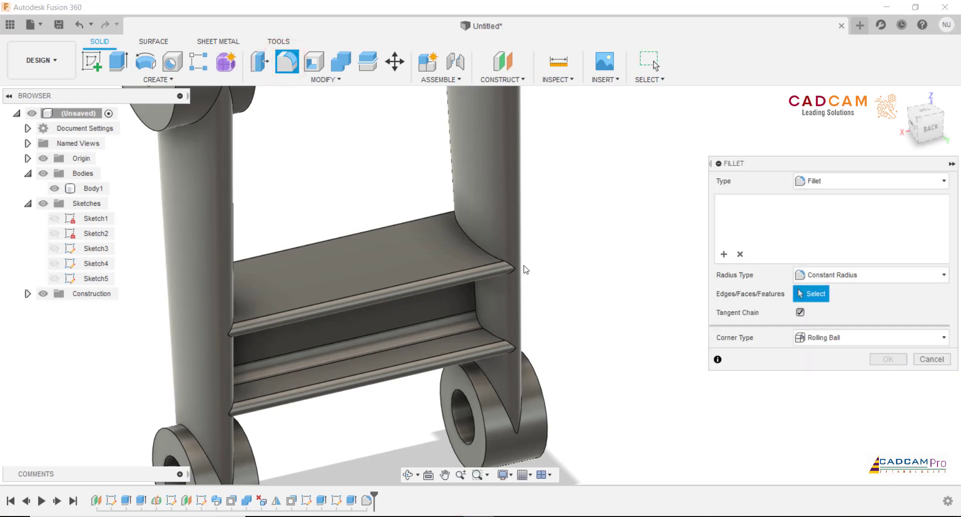
{"action": "middle_click_drag", "start_coordinate": [582, 309], "coordinate": [574, 263], "text": "shift"}
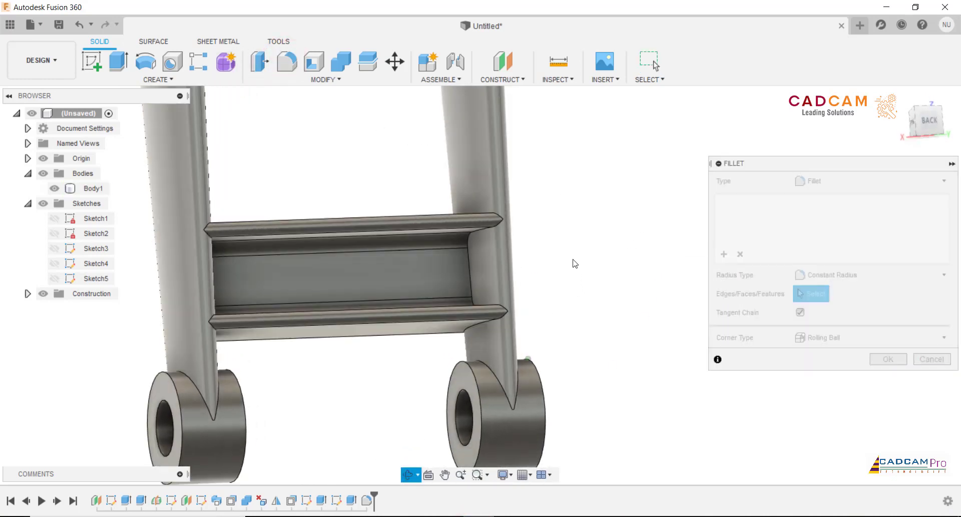
{"action": "left_click", "coordinate": [483, 230]}
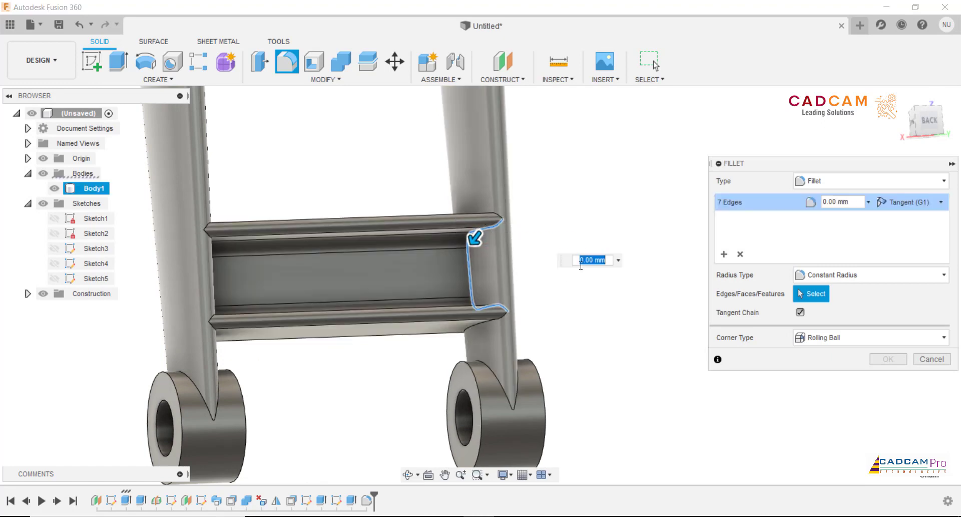
{"action": "middle_click_drag", "start_coordinate": [479, 316], "coordinate": [480, 339], "text": "shift"}
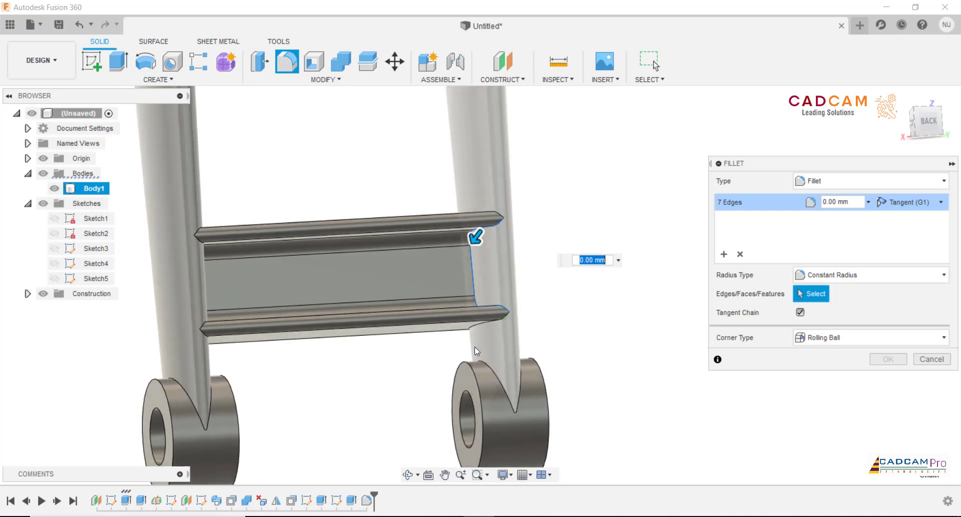
{"action": "left_click", "coordinate": [479, 339]}
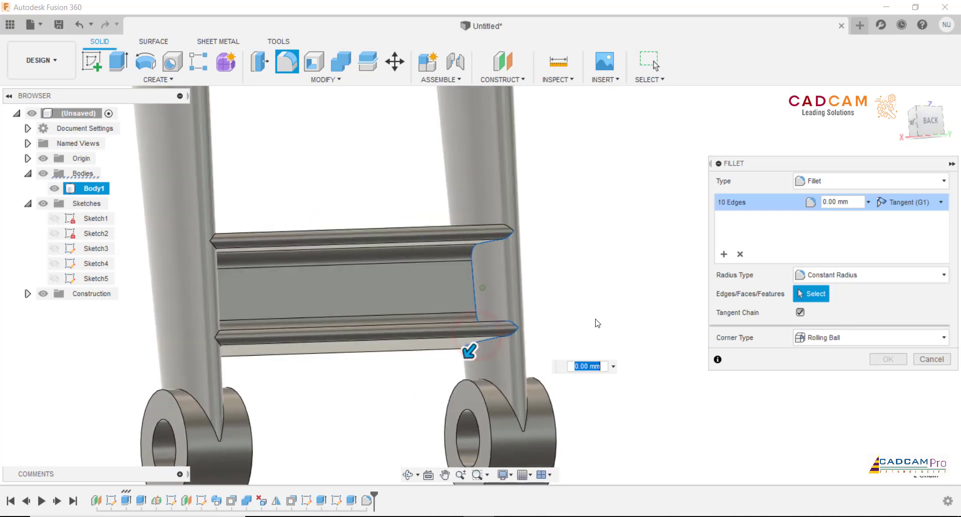
{"action": "mouse_move", "coordinate": [582, 331]}
{"action": "middle_mouse_down", "text": "shift"}
{"action": "mouse_move", "coordinate": [534, 247]}
{"action": "mouse_move", "coordinate": [496, 343]}
{"action": "middle_mouse_up", "text": "shift"}
- Add the left-arm rib junction edges to reach 30 and apply the 3 mm fillet
{"action": "left_click", "coordinate": [493, 246]}
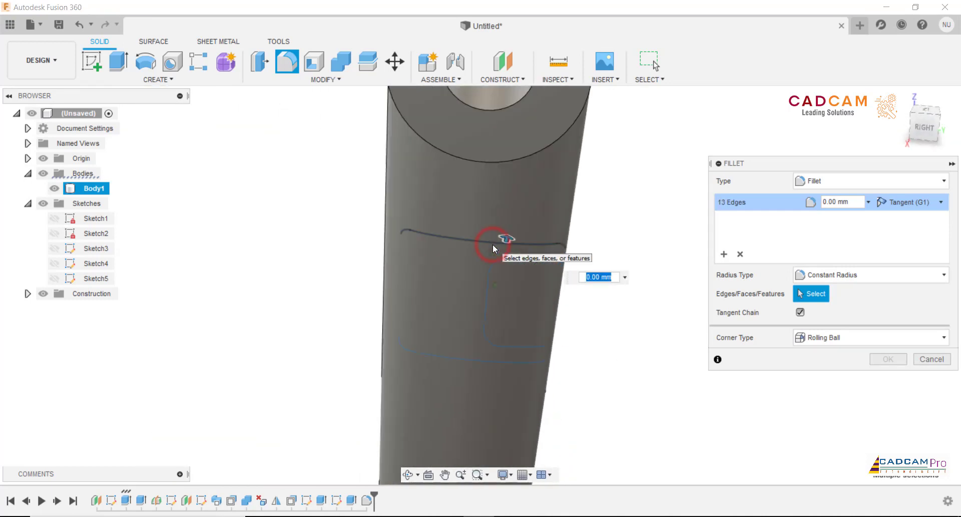
{"action": "left_click", "coordinate": [496, 343]}
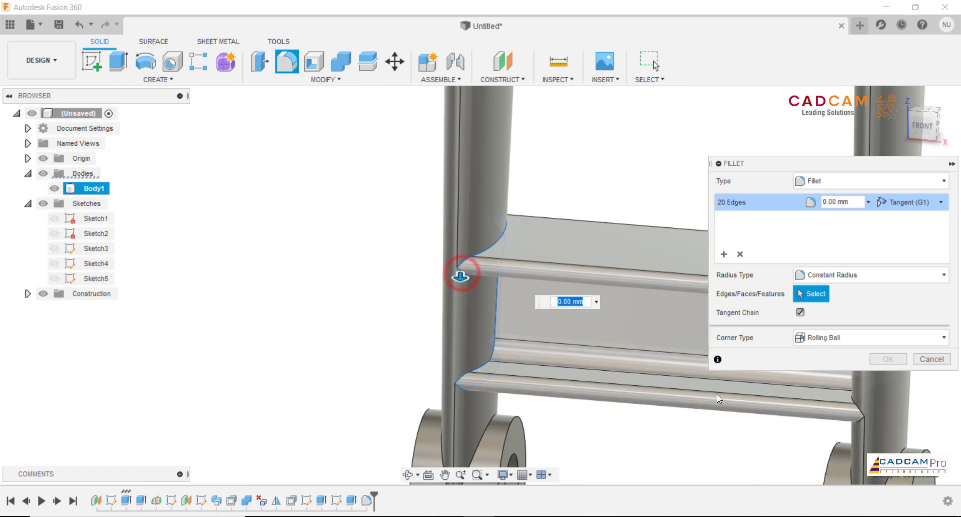
{"action": "left_click", "coordinate": [859, 415]}
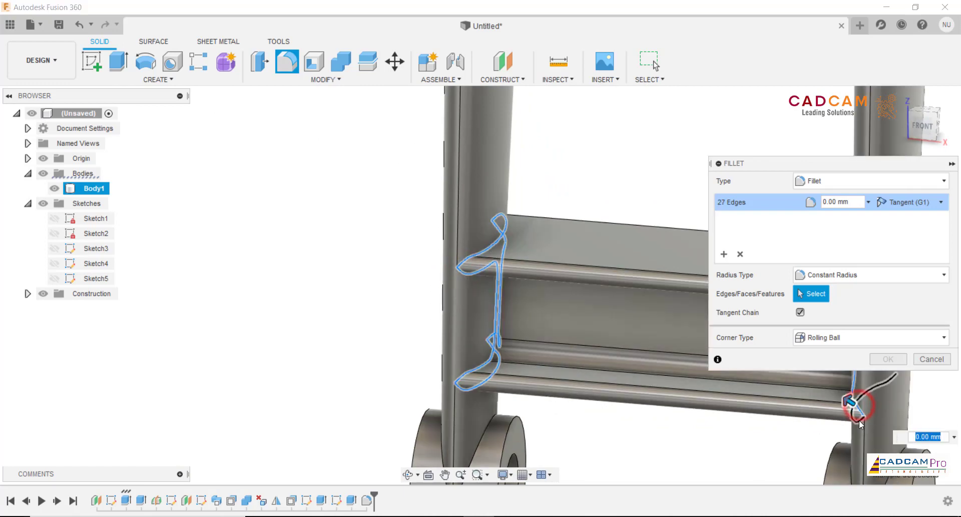
{"action": "left_click", "coordinate": [858, 415]}
{"action": "mouse_move", "coordinate": [629, 408]}
{"action": "middle_mouse_down", "text": "shift"}
{"action": "mouse_move", "coordinate": [515, 222]}
{"action": "mouse_move", "coordinate": [539, 306]}
{"action": "middle_mouse_up", "text": "shift"}
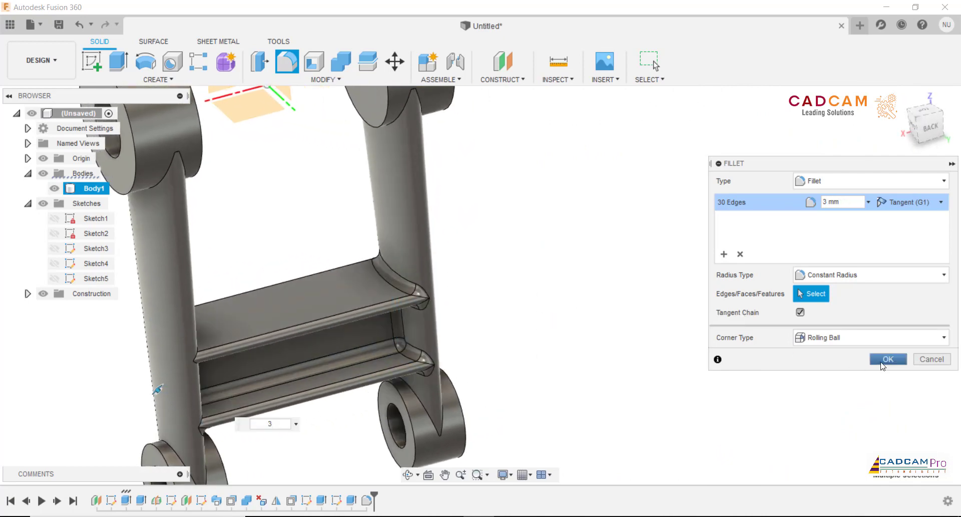
{"action": "left_click", "coordinate": [880, 361]}
{"action": "key", "text": "F6"}
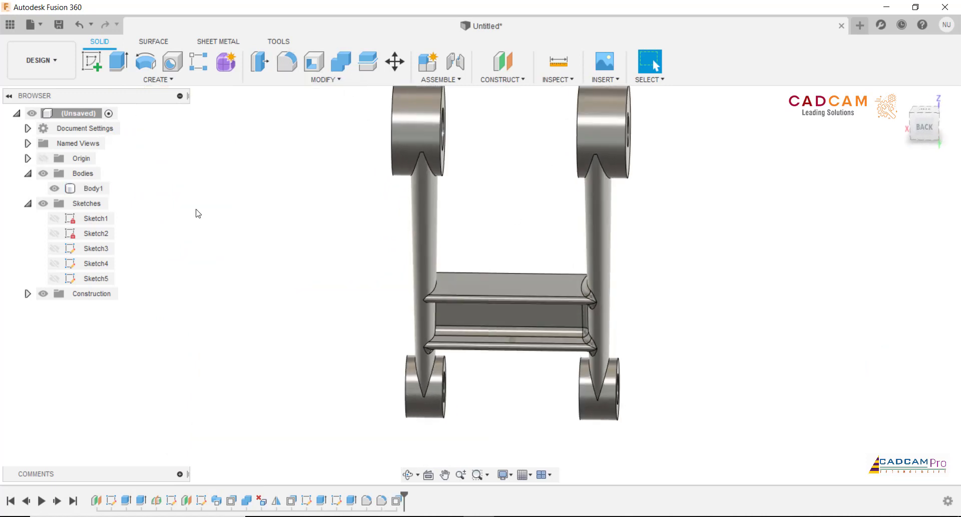
- Fillet ten more rib-to-arm junction edges at 3 mm, as a 3-edge set and a 7-edge set
{"action": "left_click", "coordinate": [285, 61]}
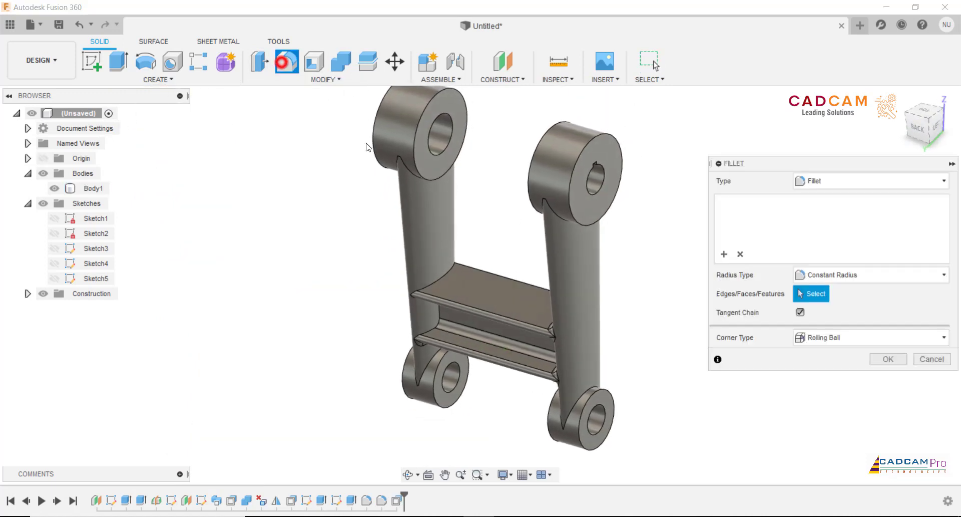
{"action": "left_click", "coordinate": [442, 277]}
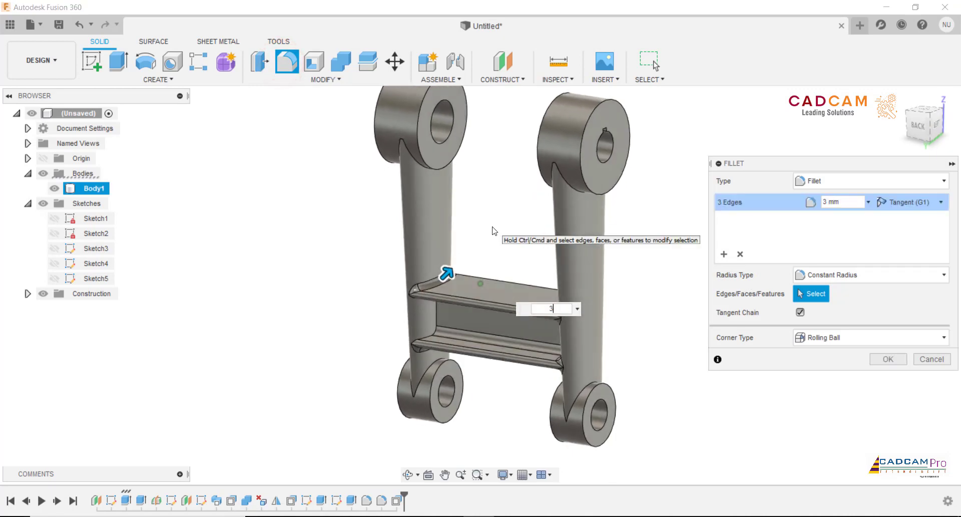
{"action": "middle_click_drag", "start_coordinate": [494, 231], "coordinate": [426, 298], "text": "shift"}
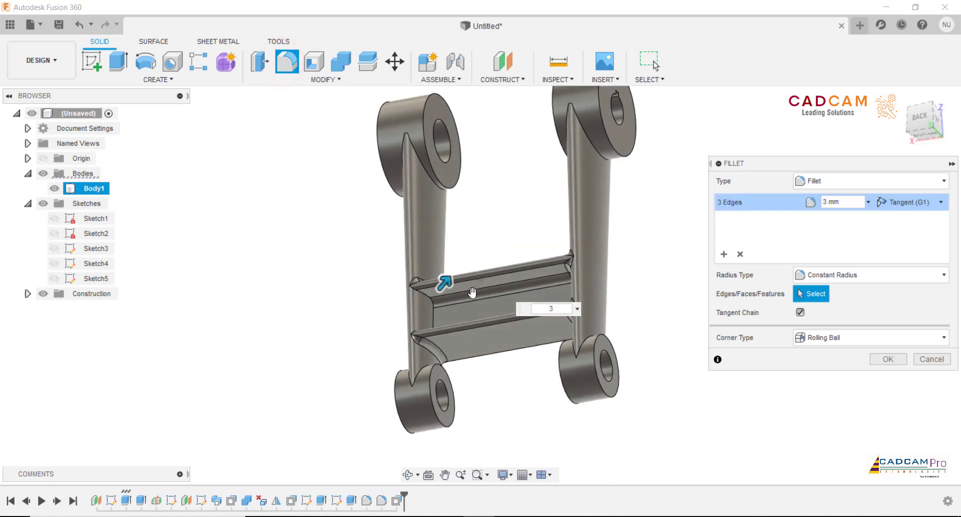
{"action": "left_click", "coordinate": [729, 202]}
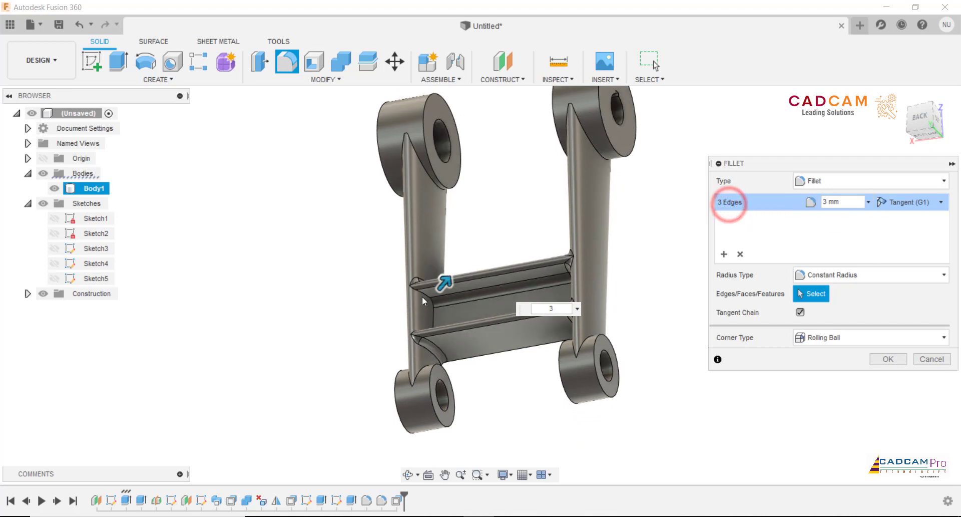
{"action": "left_click", "coordinate": [723, 254]}
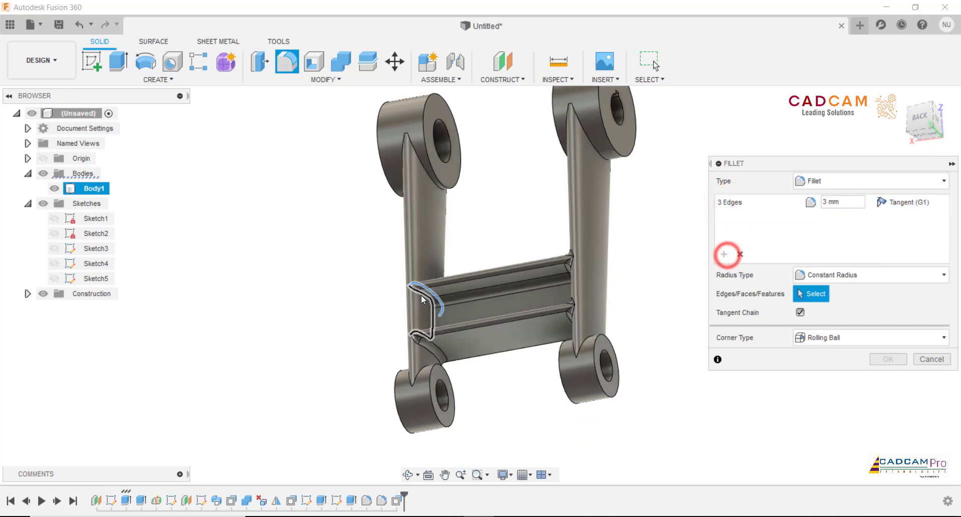
{"action": "left_click", "coordinate": [421, 295]}
{"action": "mouse_move", "coordinate": [457, 230]}
{"action": "middle_mouse_down", "text": "shift"}
{"action": "mouse_move", "coordinate": [614, 245]}
{"action": "mouse_move", "coordinate": [591, 256]}
{"action": "middle_mouse_up", "text": "shift"}
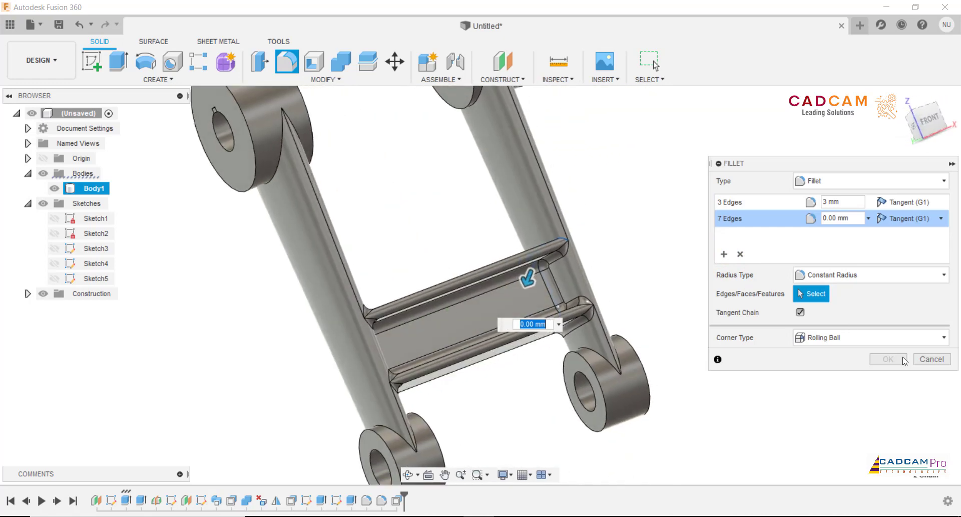
{"action": "middle_click_drag", "start_coordinate": [904, 360], "coordinate": [693, 279], "text": "shift"}
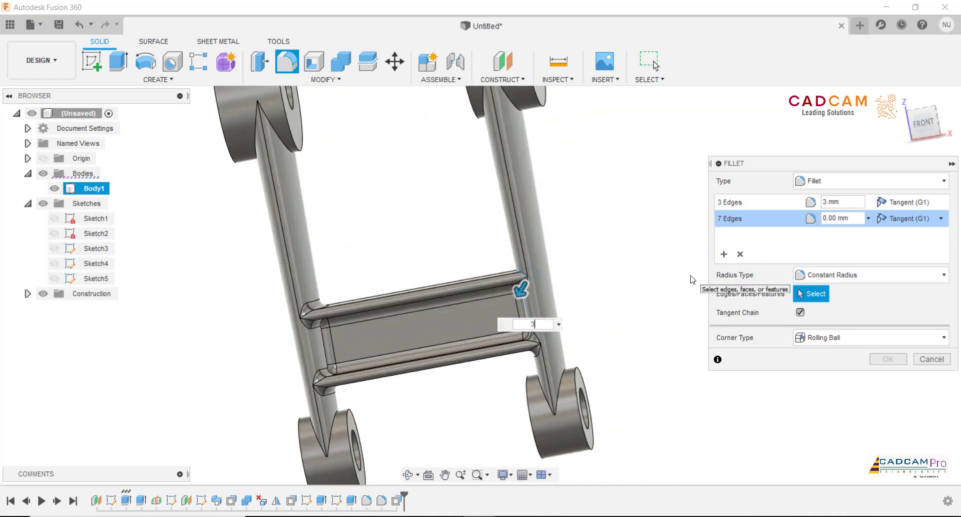
{"action": "left_click", "coordinate": [888, 359]}
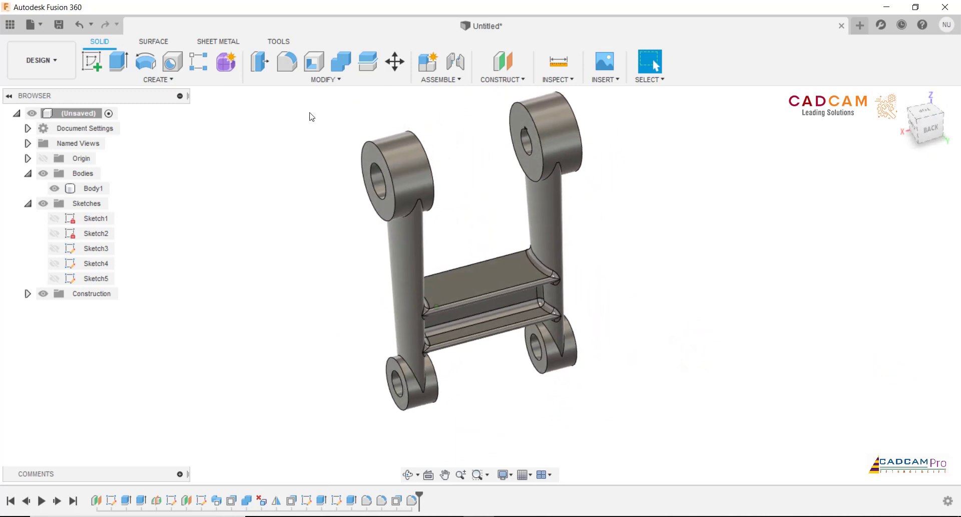
- Fillet the eight arm-to-boss edges on all four lugs with a 1.5 mm radius
{"action": "left_click", "coordinate": [281, 67]}
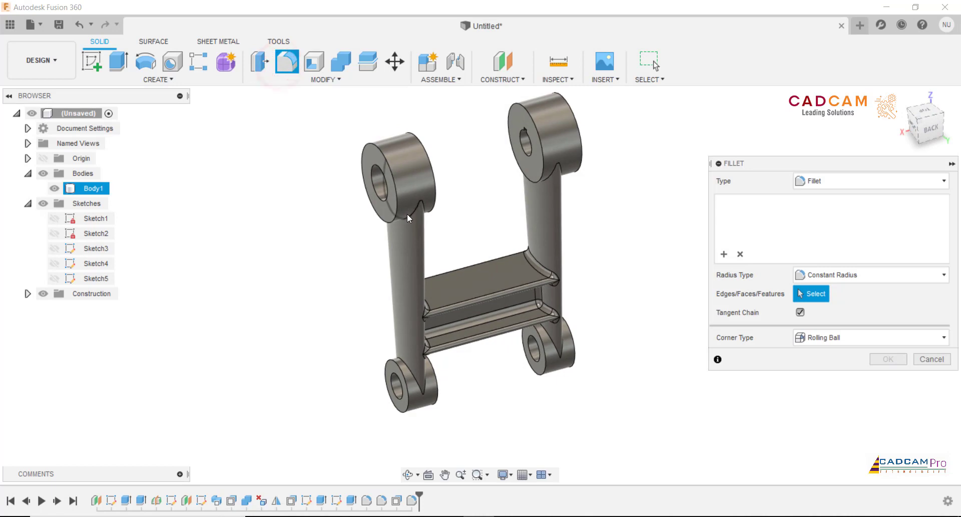
{"action": "left_click", "coordinate": [408, 218]}
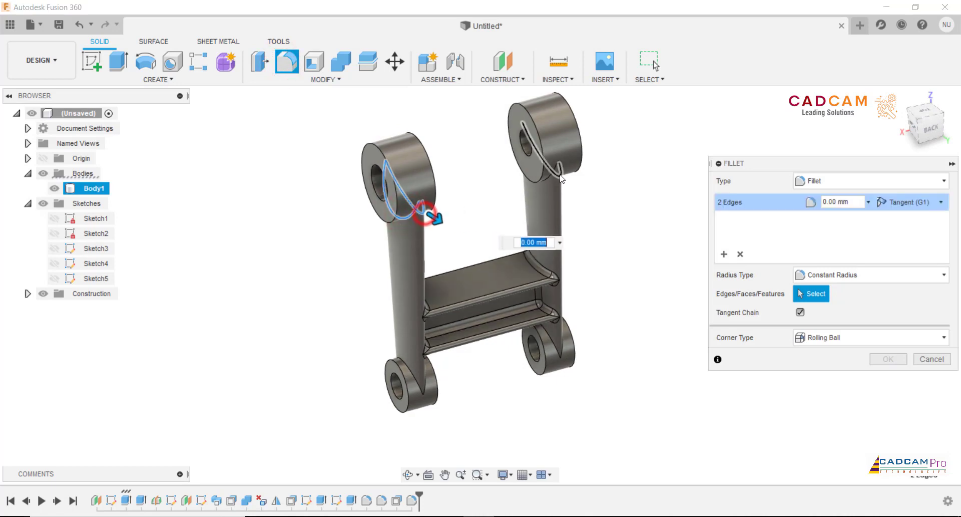
{"action": "left_click", "coordinate": [555, 175]}
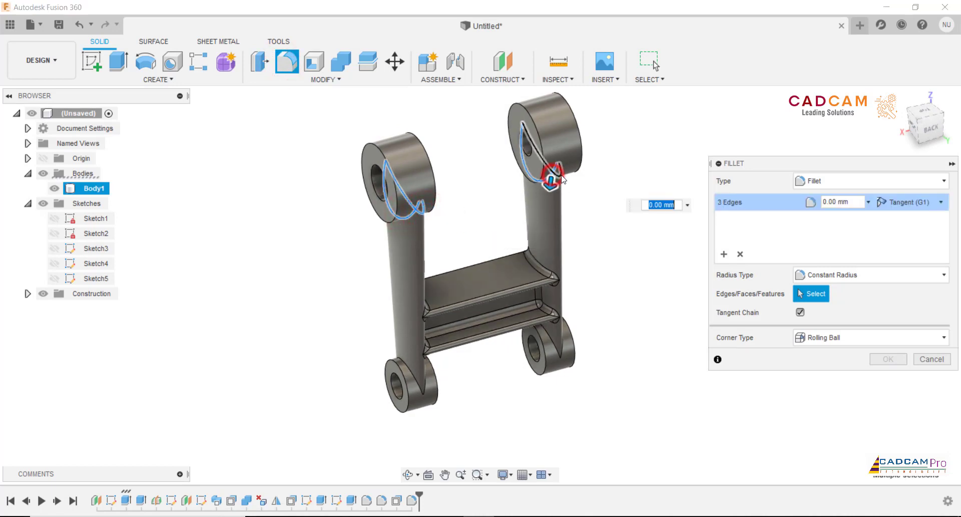
{"action": "left_click", "coordinate": [563, 350]}
{"action": "left_click", "coordinate": [418, 374]}
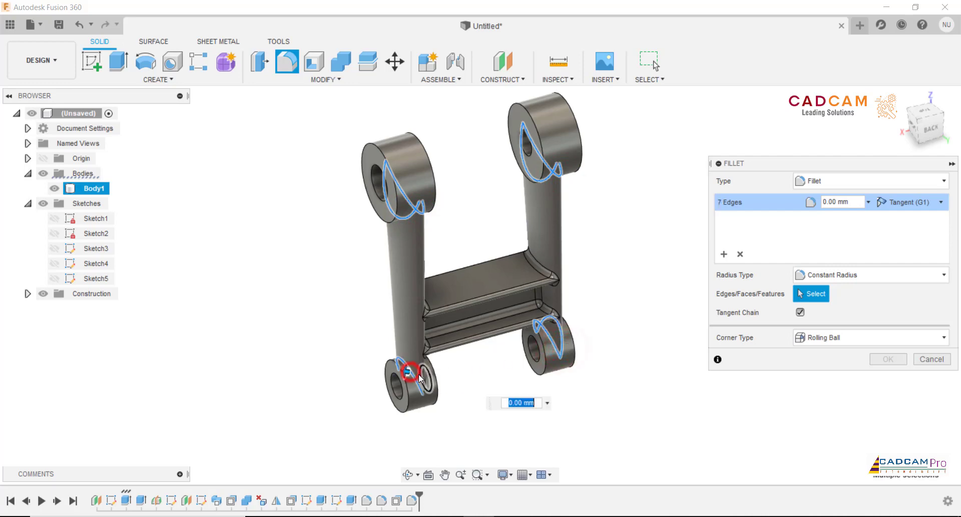
{"action": "left_click", "coordinate": [423, 380]}
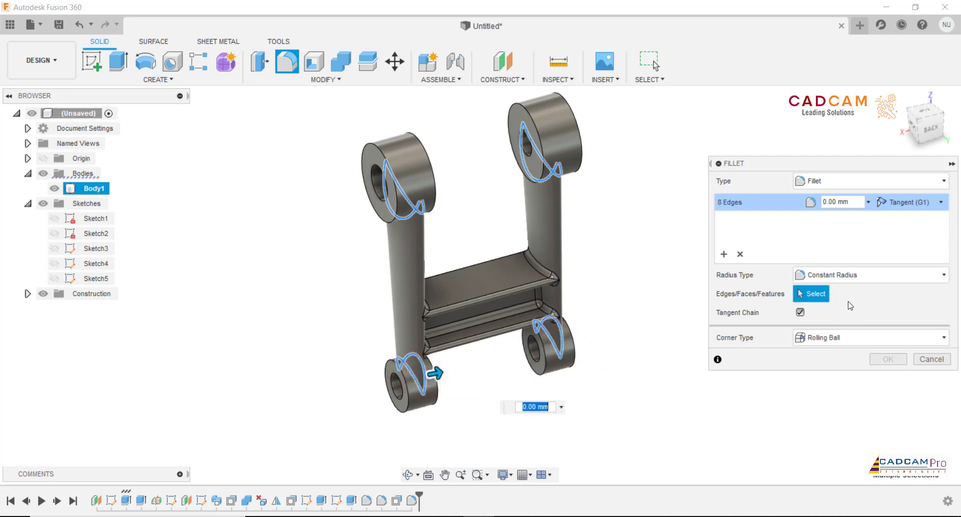
{"action": "type", "text": "1.5"}
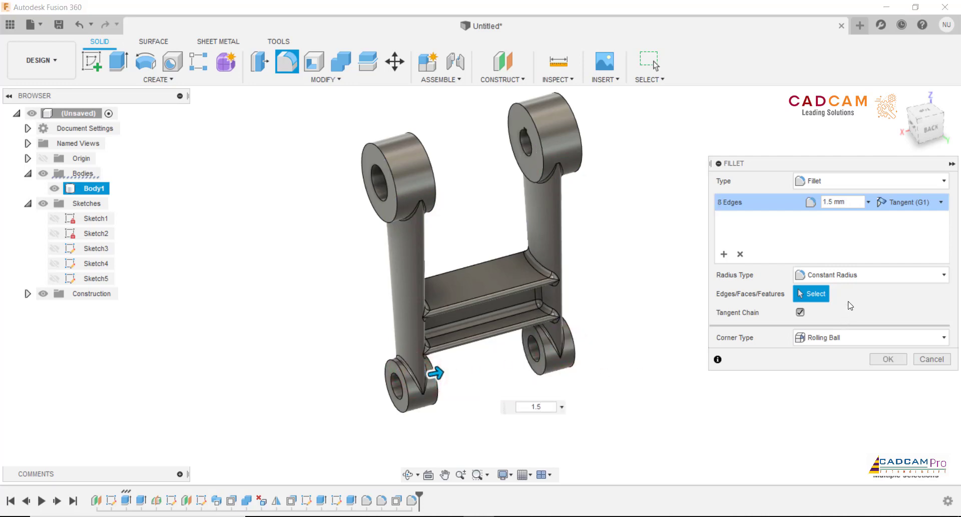
{"action": "left_click", "coordinate": [891, 361]}
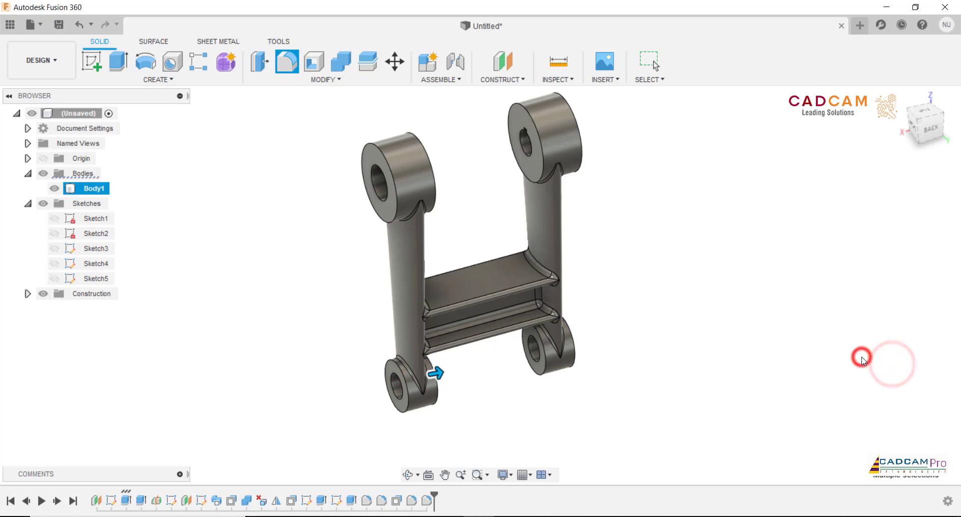
{"action": "key", "text": "Escape"}
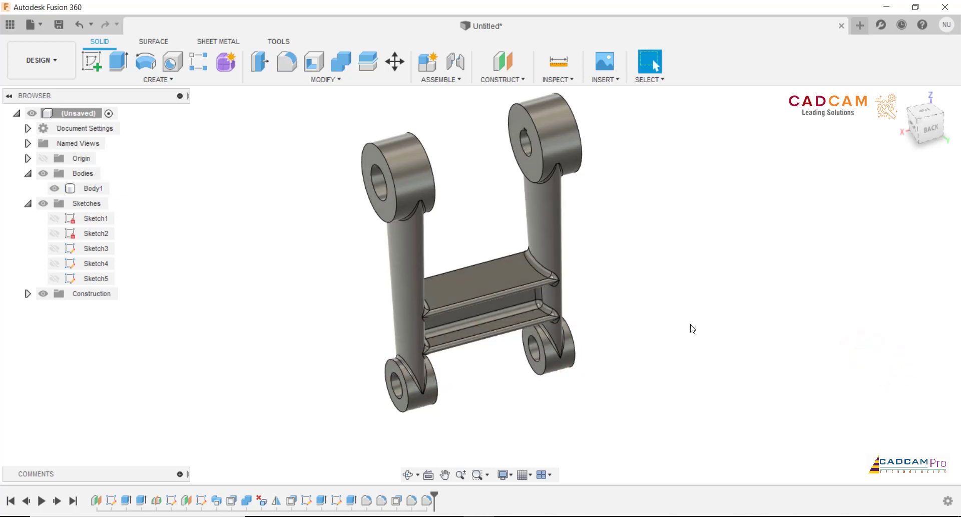
{"action": "left_click", "coordinate": [691, 326]}
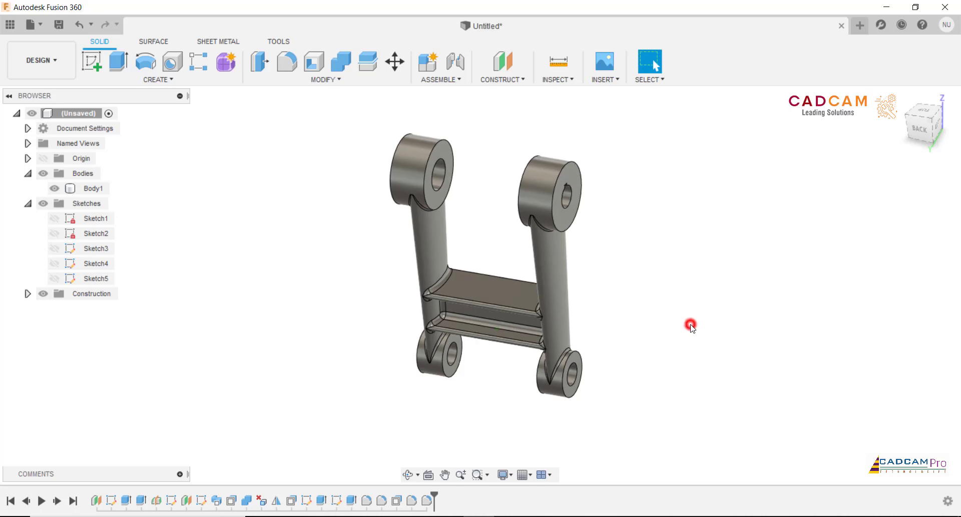
{"action": "middle_click_drag", "start_coordinate": [691, 327], "coordinate": [692, 328], "text": "shift"}
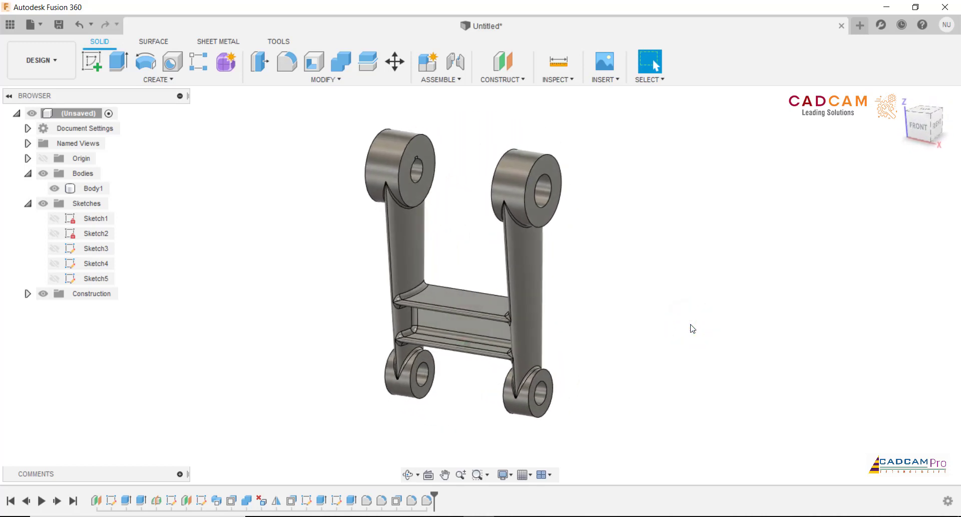